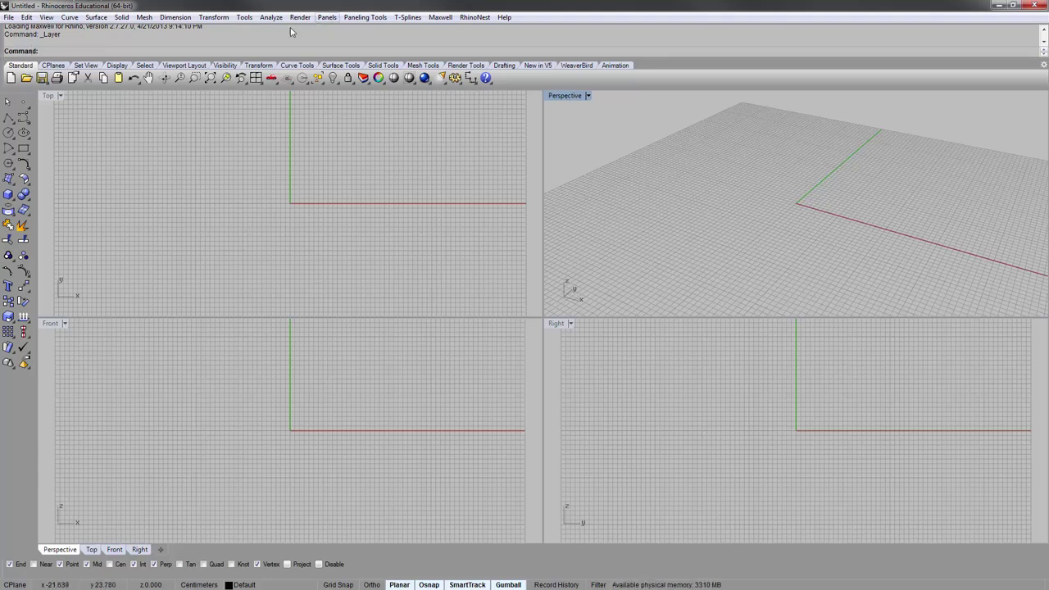
Step: Resize the command history area above the viewports so it shows exactly two full lines
{"action": "left_click", "coordinate": [602, 129]}
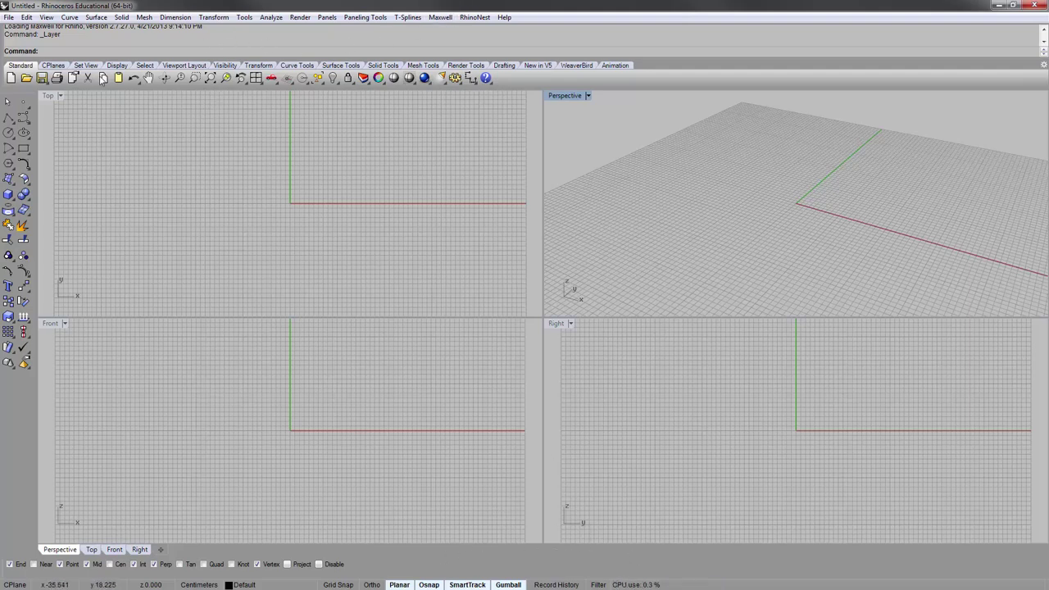
{"action": "left_click", "coordinate": [210, 48]}
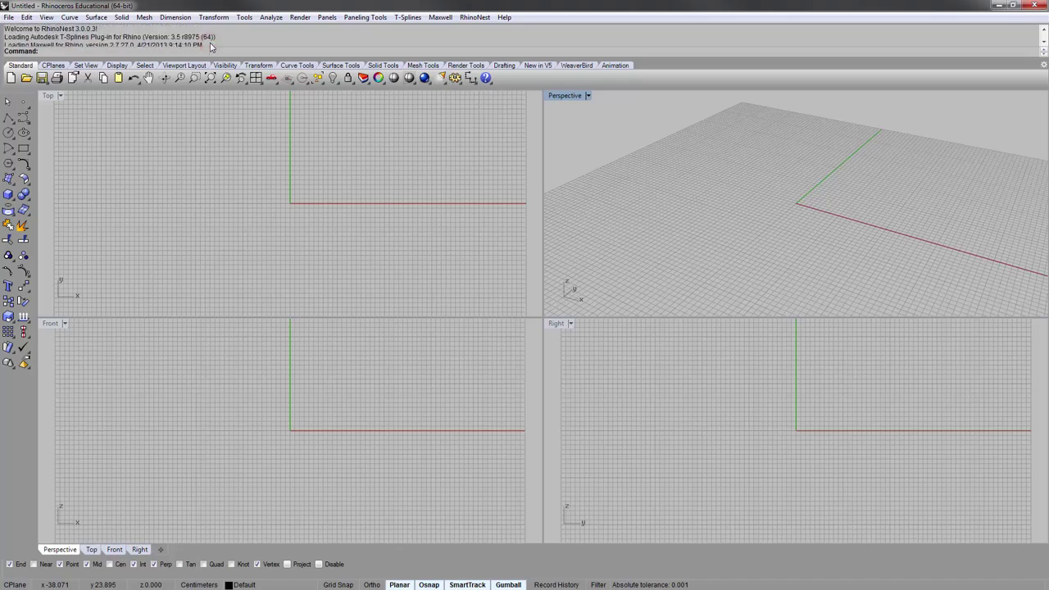
{"action": "mouse_move", "coordinate": [257, 55]}
{"action": "left_mouse_down"}
{"action": "mouse_move", "coordinate": [261, 122]}
{"action": "mouse_move", "coordinate": [258, 52]}
{"action": "left_mouse_up"}
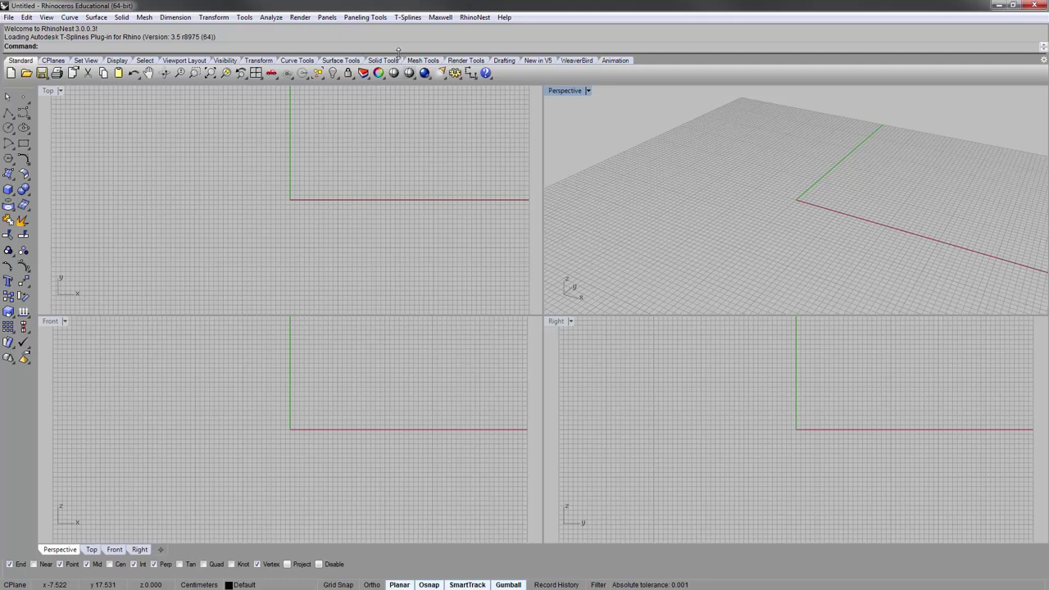
{"action": "left_click", "coordinate": [651, 187]}
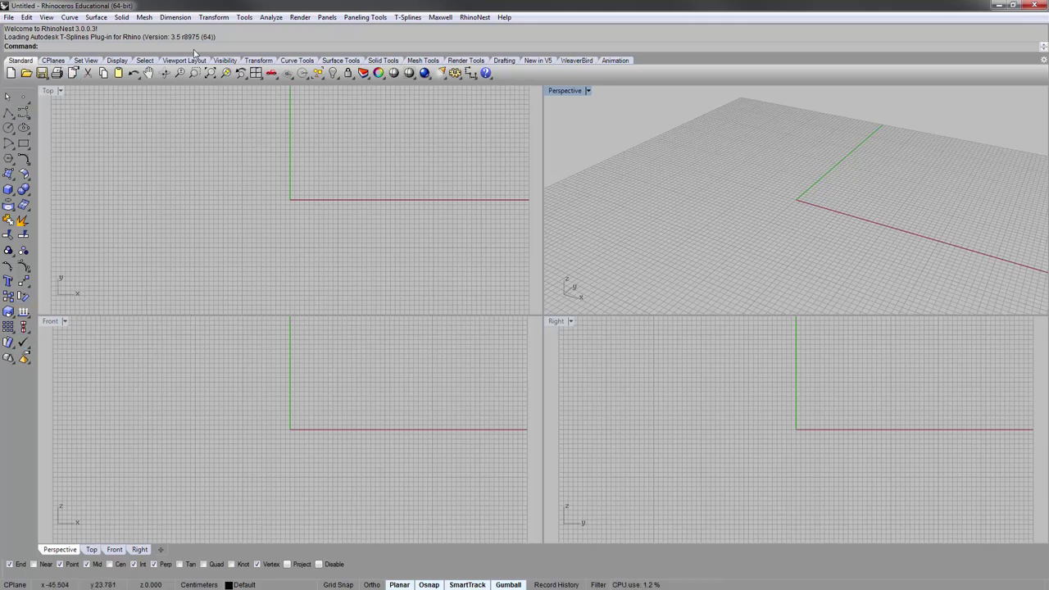
Step: Look through the Surface Tools, Transform, Viewport Layout, Set View and CPlanes tool sets, returning to the Standard set
{"action": "left_click", "coordinate": [341, 61]}
{"action": "left_click", "coordinate": [248, 61]}
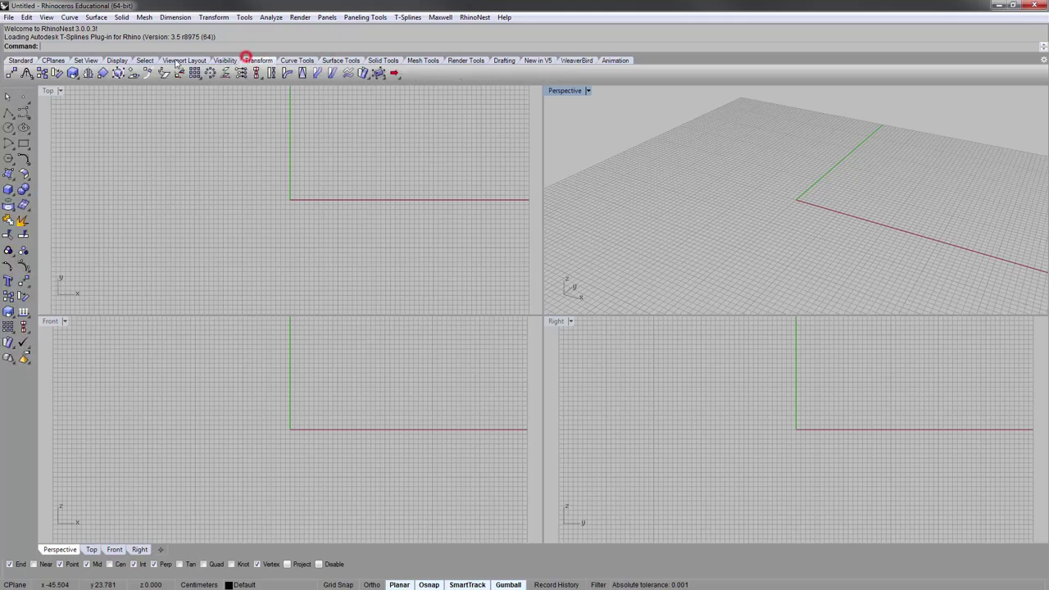
{"action": "left_click", "coordinate": [173, 61]}
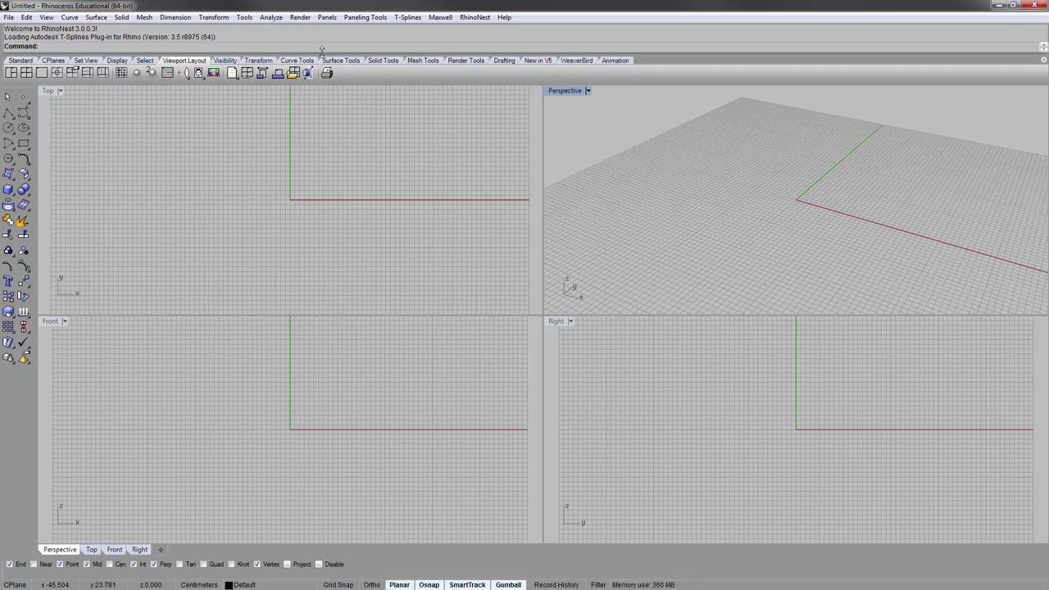
{"action": "left_click", "coordinate": [86, 61]}
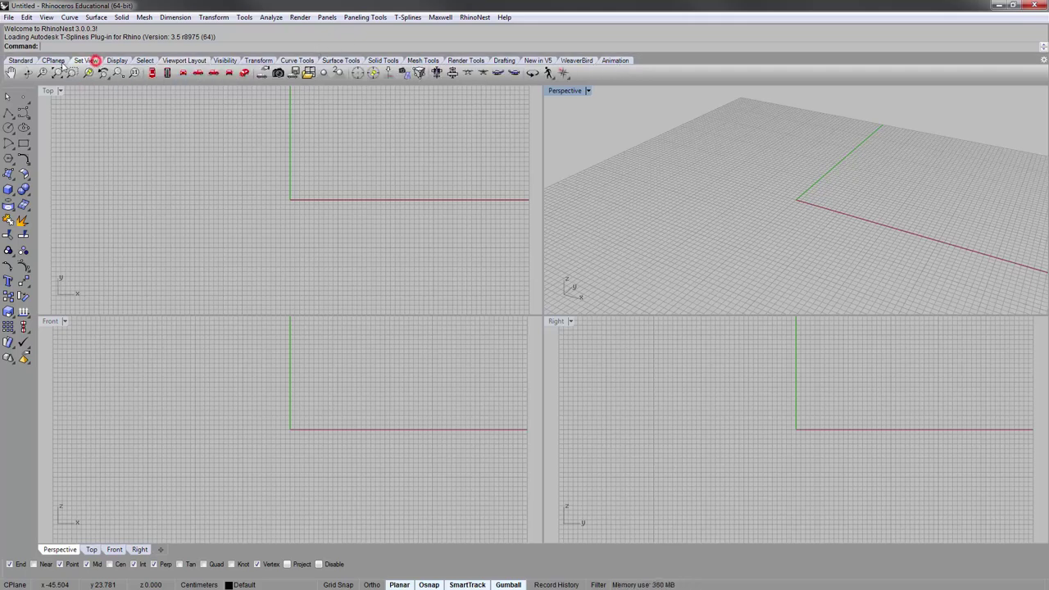
{"action": "left_click", "coordinate": [53, 60]}
{"action": "left_click", "coordinate": [20, 59]}
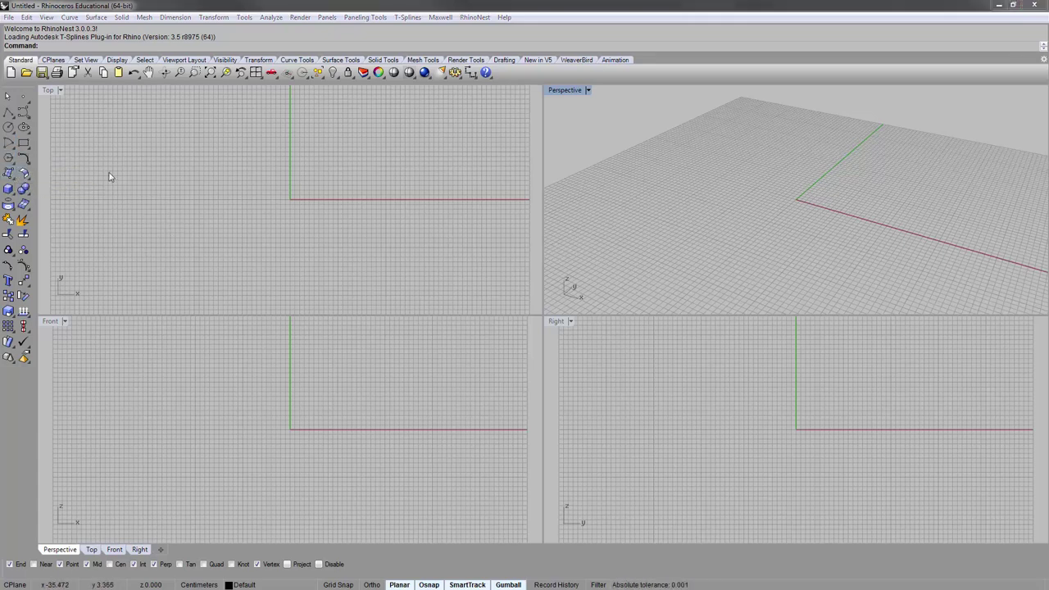
Step: Draw an open polyline of five straight segments in the Perspective viewport
{"action": "left_click", "coordinate": [8, 112]}
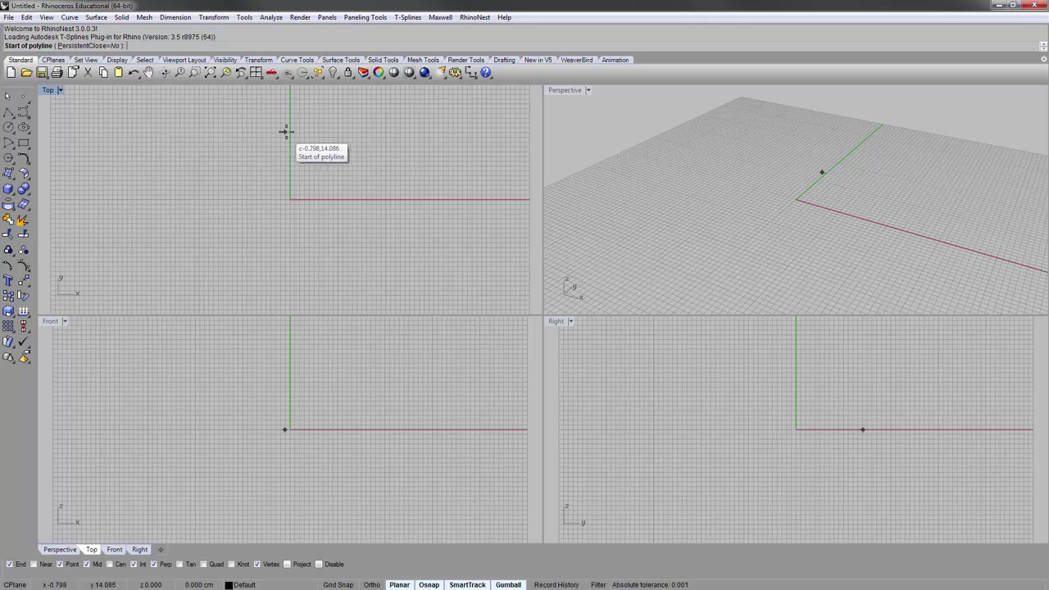
{"action": "left_click", "coordinate": [685, 181]}
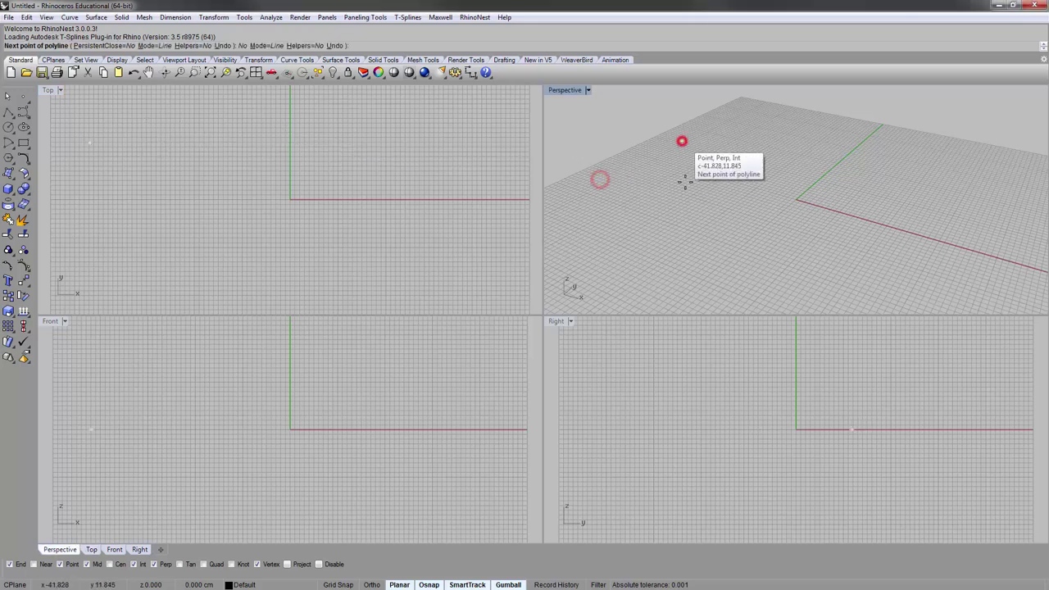
{"action": "left_click", "coordinate": [676, 193]}
{"action": "left_click", "coordinate": [629, 223]}
{"action": "left_click", "coordinate": [705, 250]}
{"action": "left_click", "coordinate": [738, 225]}
{"action": "left_click", "coordinate": [741, 177]}
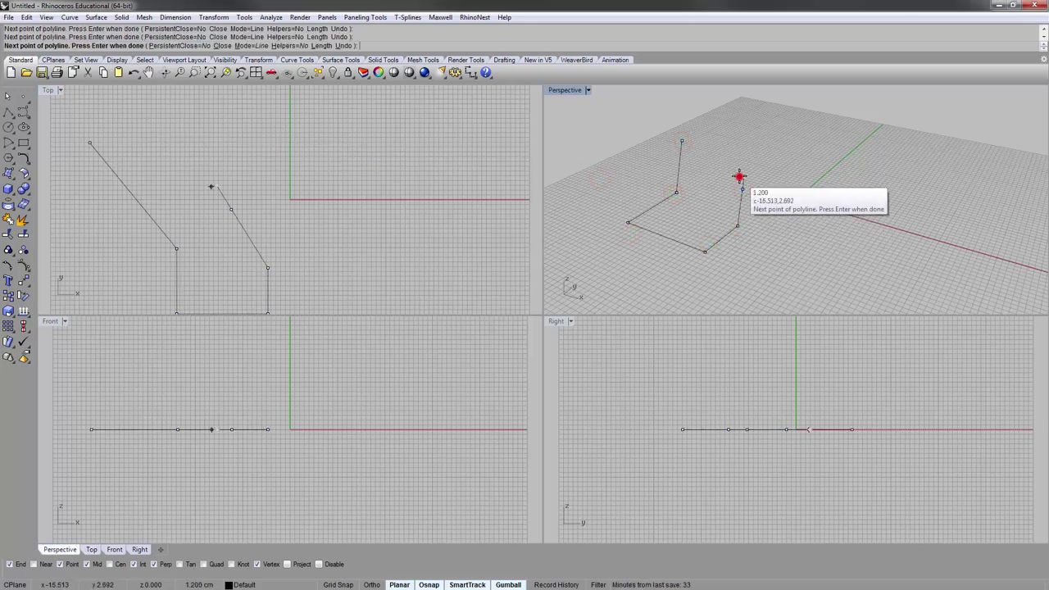
{"action": "key", "text": "Return"}
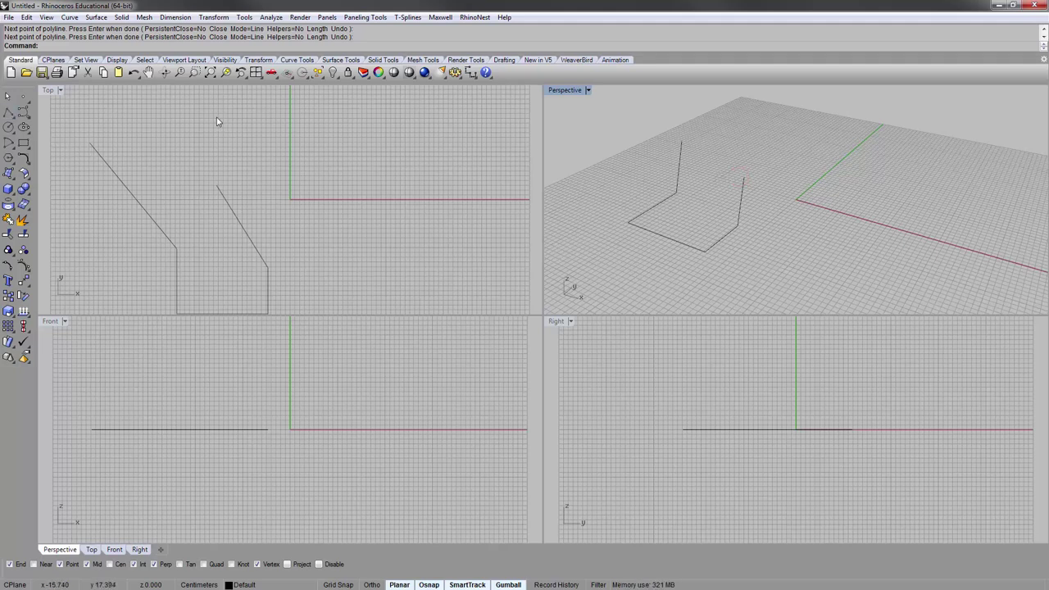
Step: Draw two connected separate line segments in the Top viewport, one horizontal and one vertical down from its end
{"action": "right_click", "coordinate": [10, 113]}
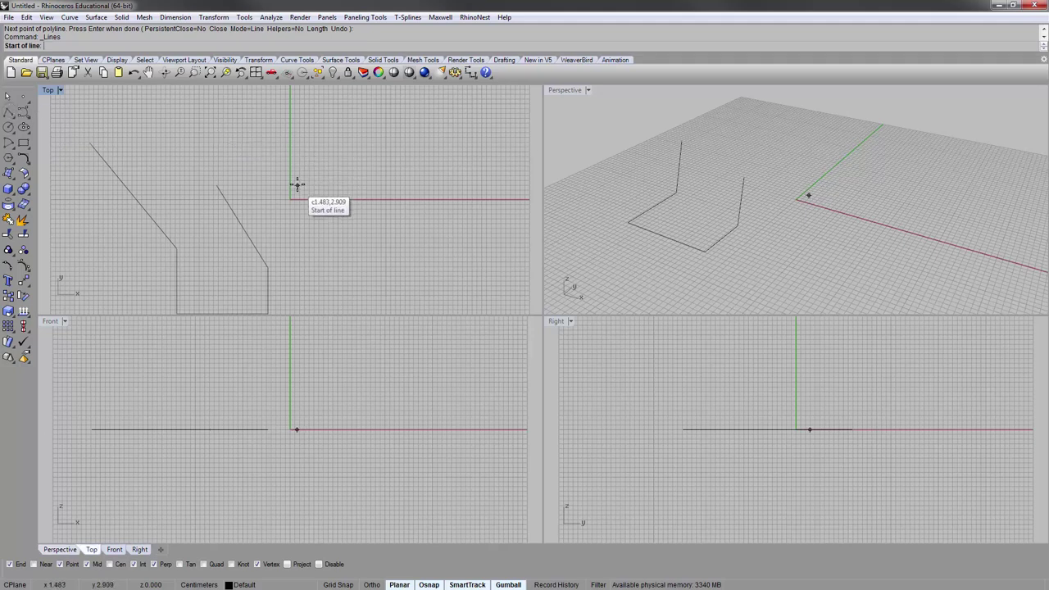
{"action": "left_click", "coordinate": [206, 147]}
{"action": "left_click", "coordinate": [313, 141]}
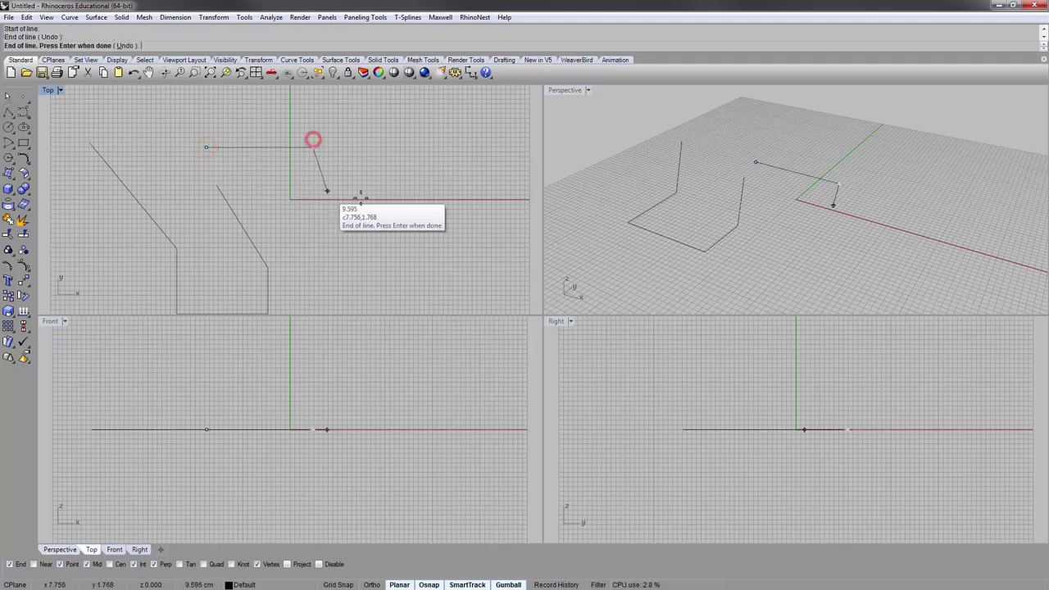
{"action": "right_click", "coordinate": [305, 186]}
Step: Select the individual line segments and the polyline one at a time to compare how their segments are joined
{"action": "left_click", "coordinate": [316, 162]}
{"action": "left_click", "coordinate": [281, 150]}
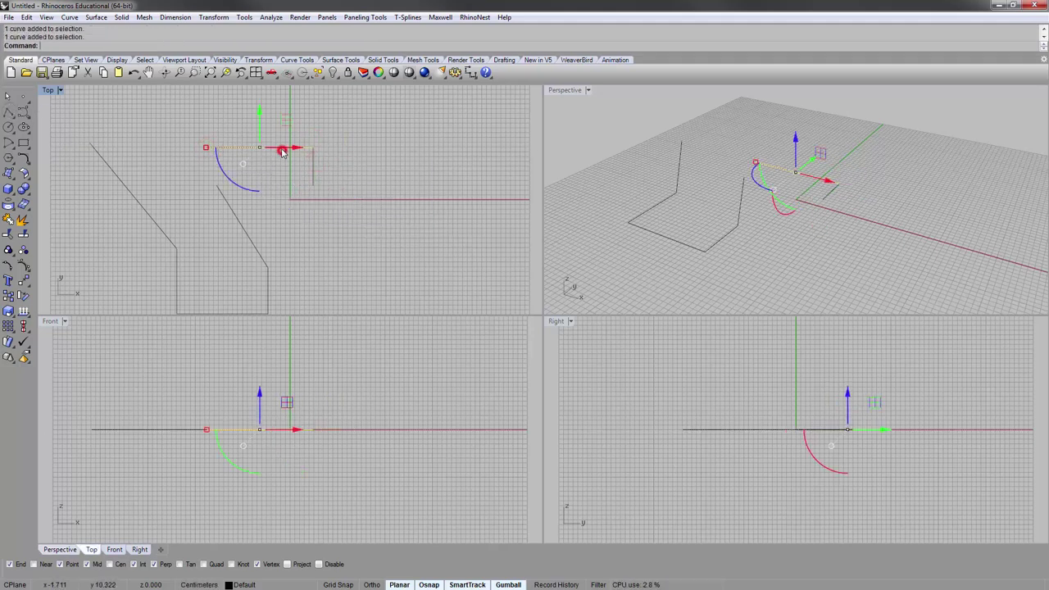
{"action": "left_click", "coordinate": [316, 178]}
{"action": "left_click", "coordinate": [317, 175]}
{"action": "left_click", "coordinate": [310, 238]}
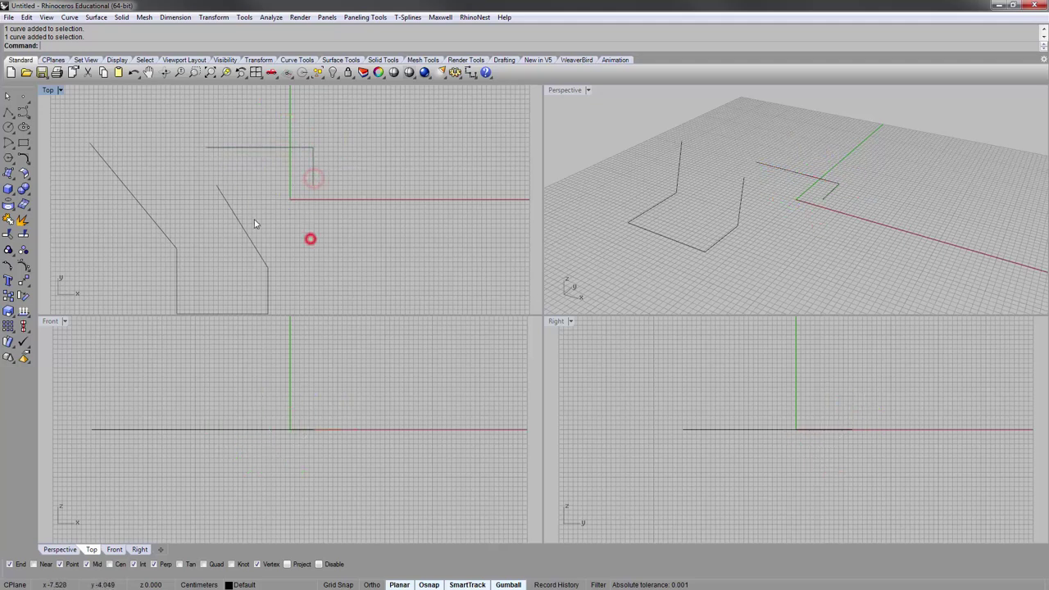
{"action": "left_click", "coordinate": [254, 223]}
{"action": "left_click", "coordinate": [308, 233]}
Step: Select the polyline and both line segments together and delete them
{"action": "left_click_drag", "start_coordinate": [352, 250], "coordinate": [204, 153]}
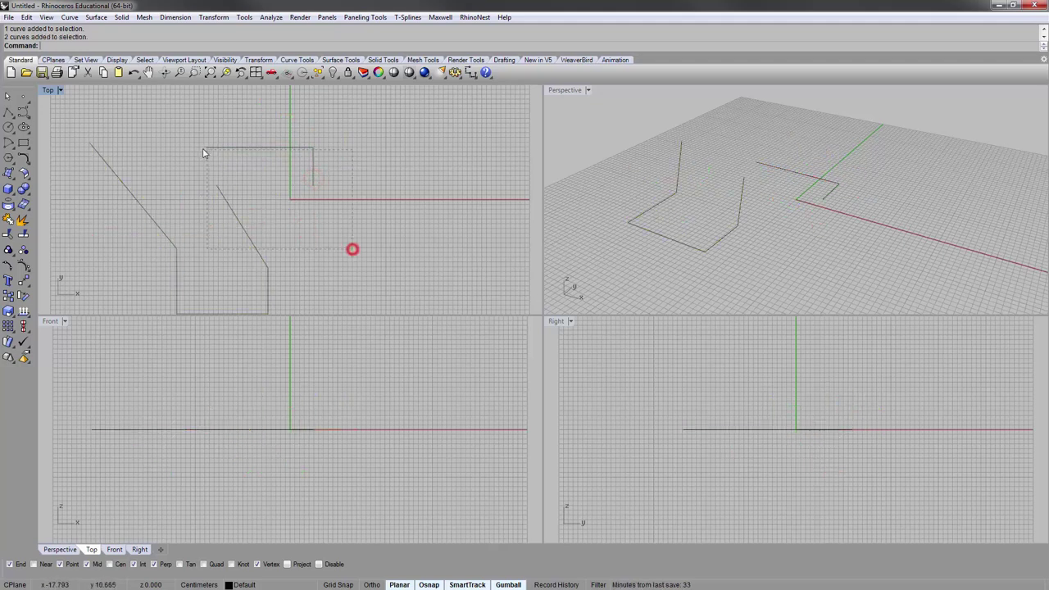
{"action": "left_click_drag", "start_coordinate": [371, 250], "coordinate": [199, 163]}
{"action": "left_click_drag", "start_coordinate": [129, 129], "coordinate": [128, 130]}
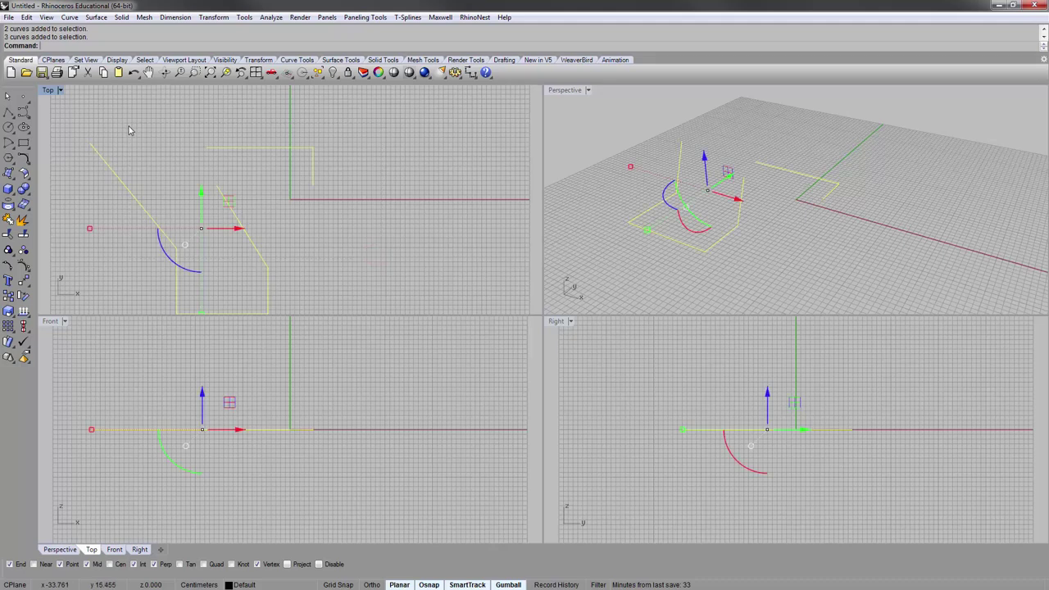
{"action": "key", "text": "Delete"}
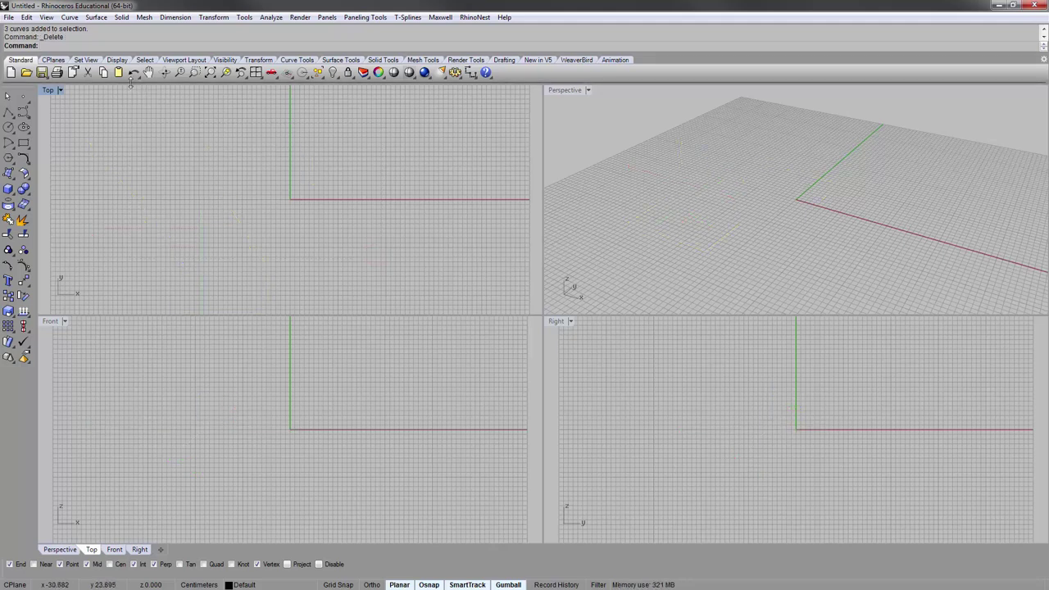
Step: Examine the available variants of the curve, point, ellipse and rectangle tools, cancelling any command that starts
{"action": "left_click", "coordinate": [24, 113]}
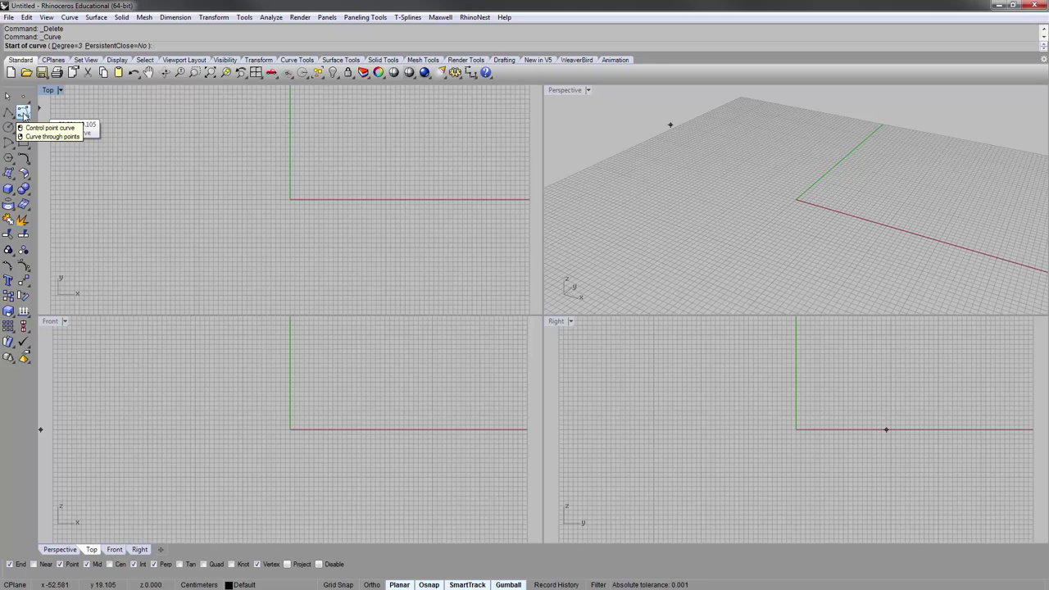
{"action": "key", "text": "Escape"}
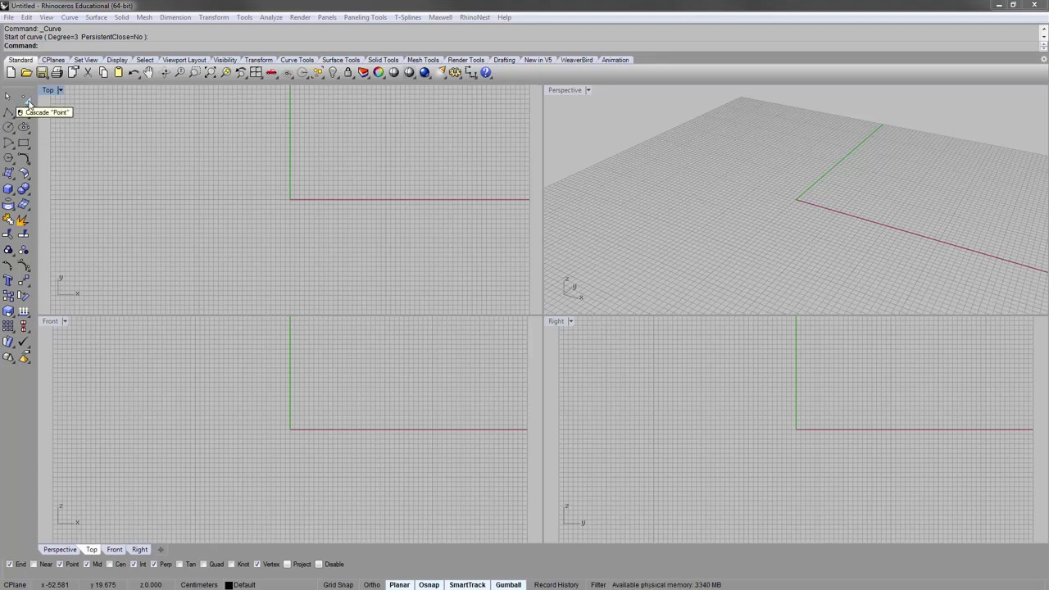
{"action": "left_click", "coordinate": [28, 102]}
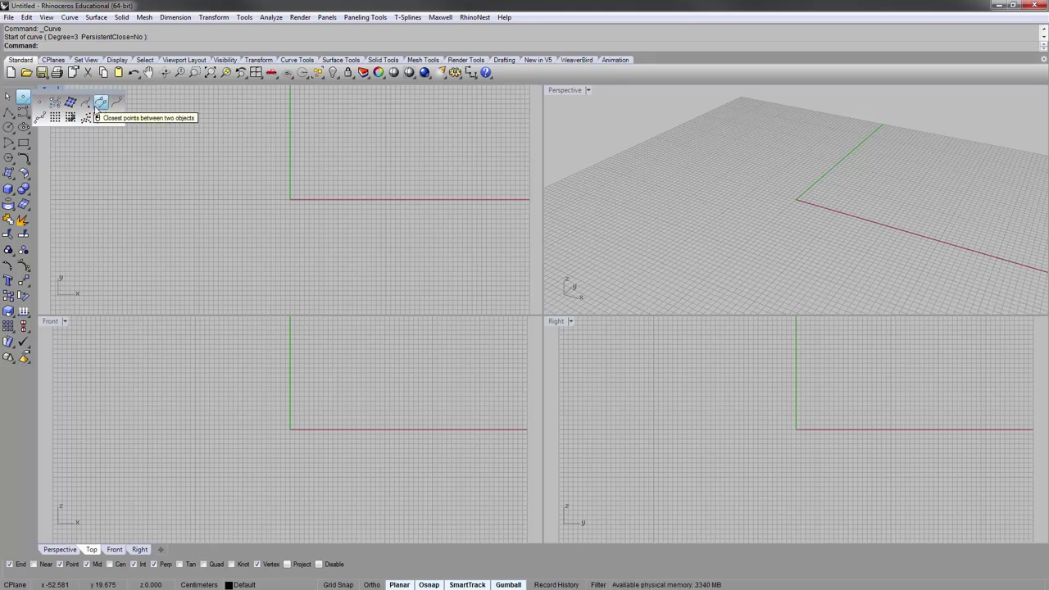
{"action": "left_click", "coordinate": [25, 128]}
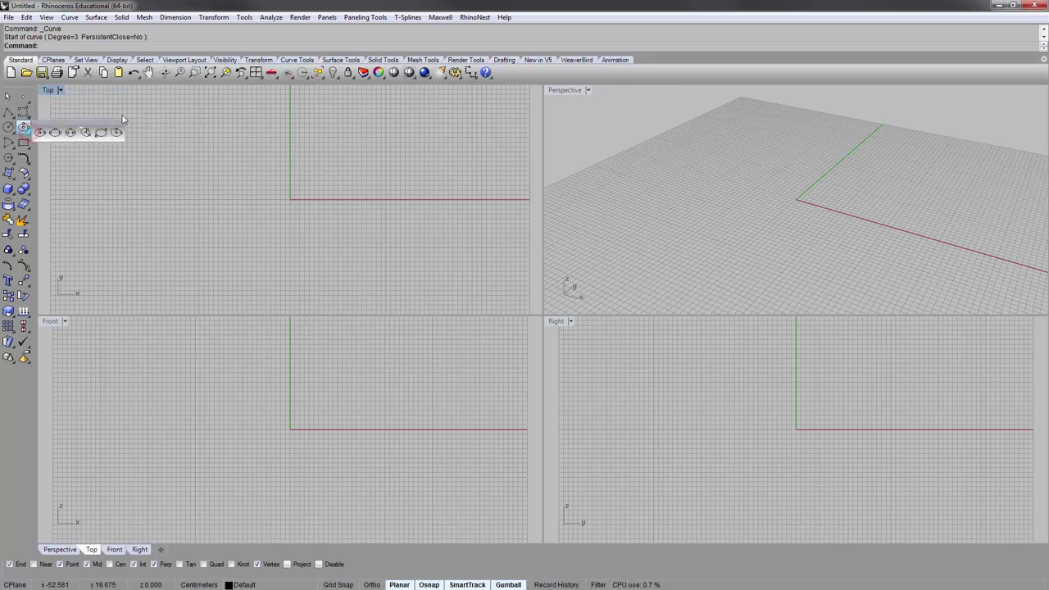
{"action": "left_click", "coordinate": [29, 148]}
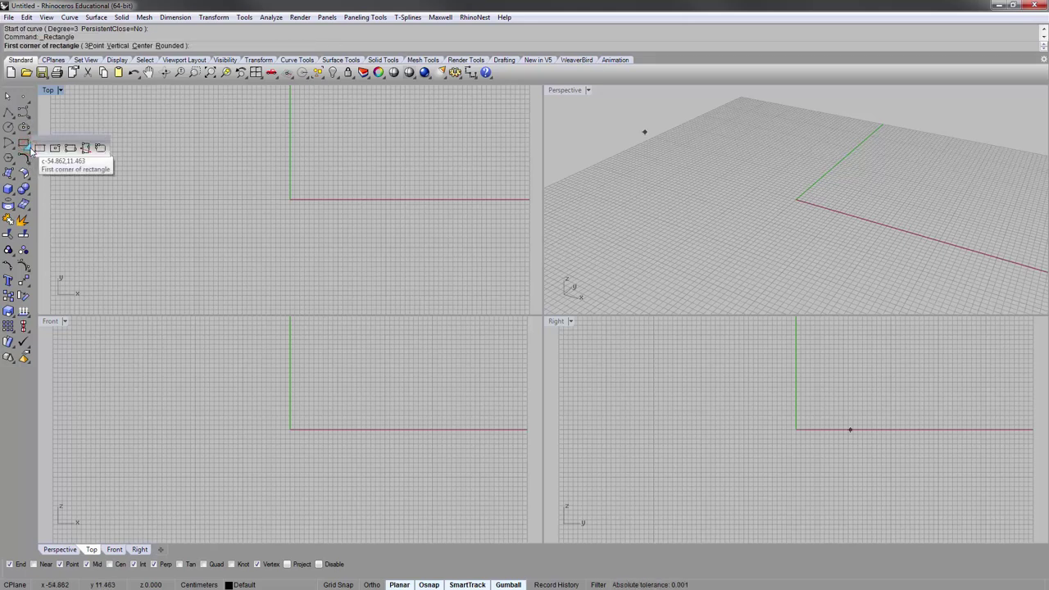
{"action": "key", "text": "Escape"}
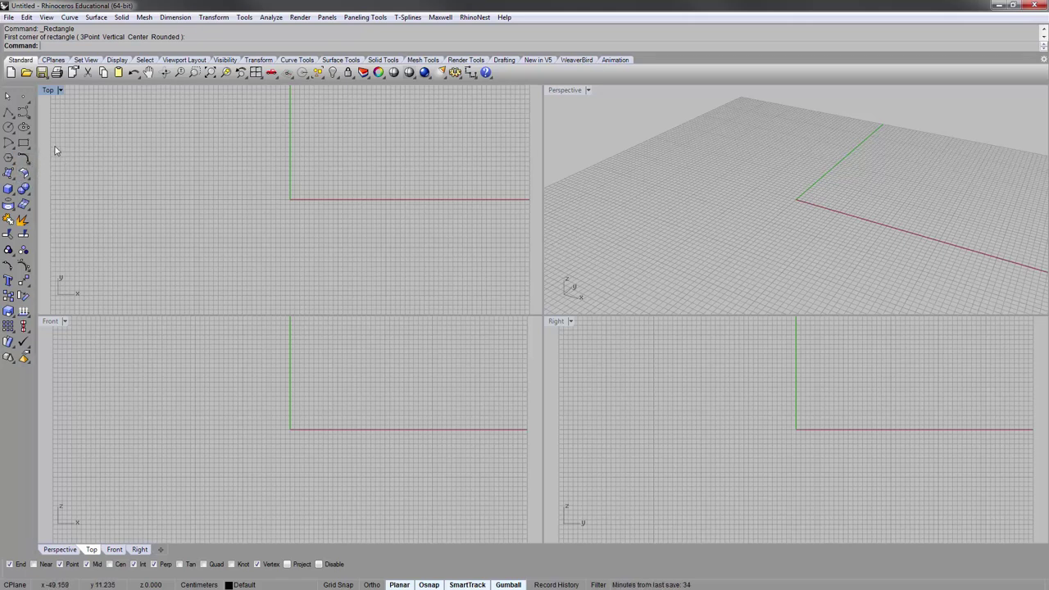
{"action": "left_click", "coordinate": [28, 118]}
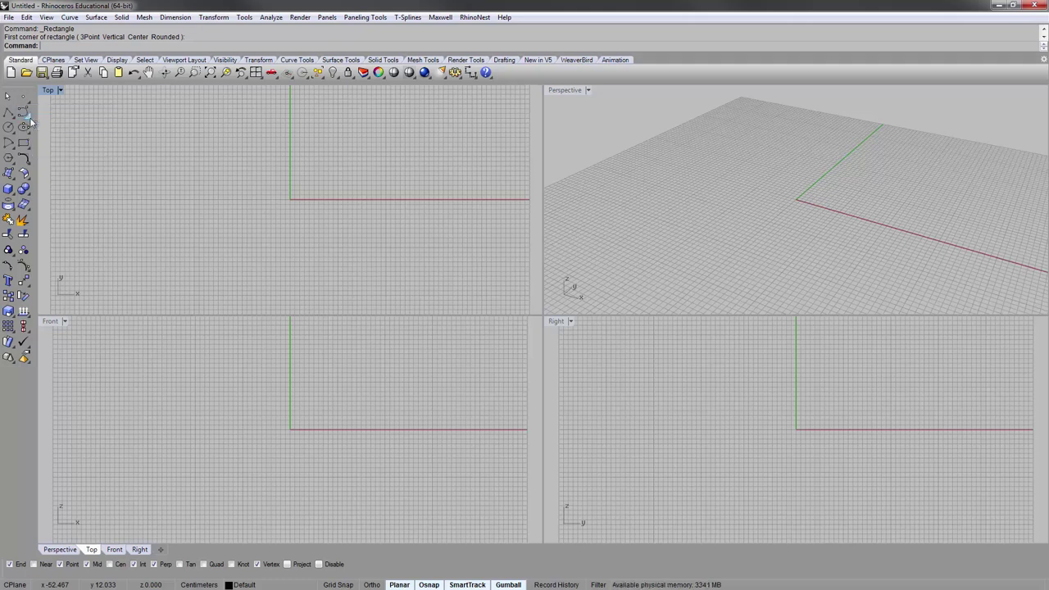
Step: Detach the Surface Creation tools as a floating palette over the Top viewport and close it
{"action": "left_click", "coordinate": [14, 180]}
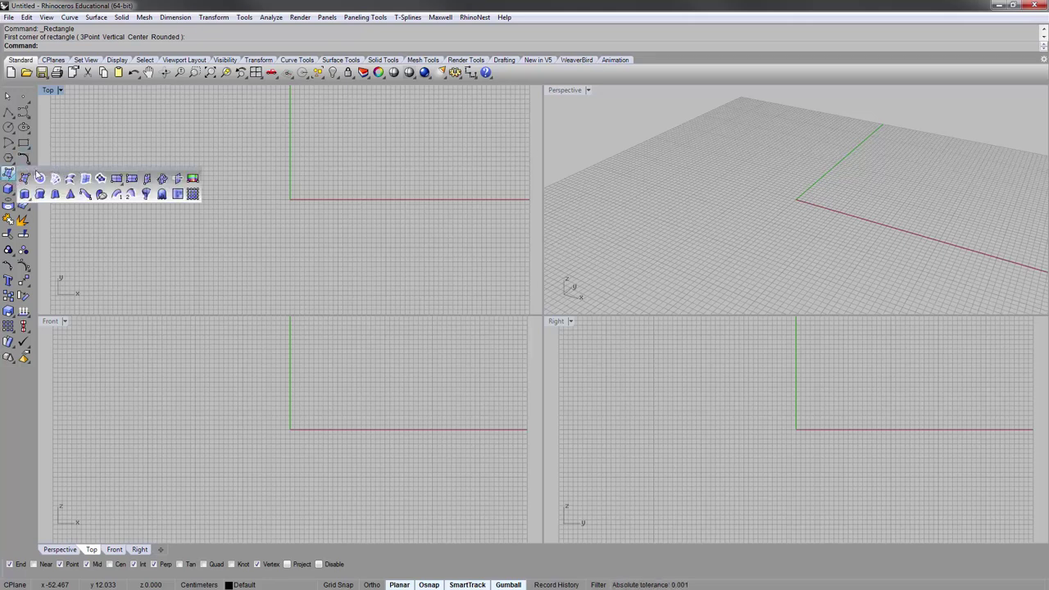
{"action": "left_click_drag", "start_coordinate": [14, 182], "coordinate": [44, 164]}
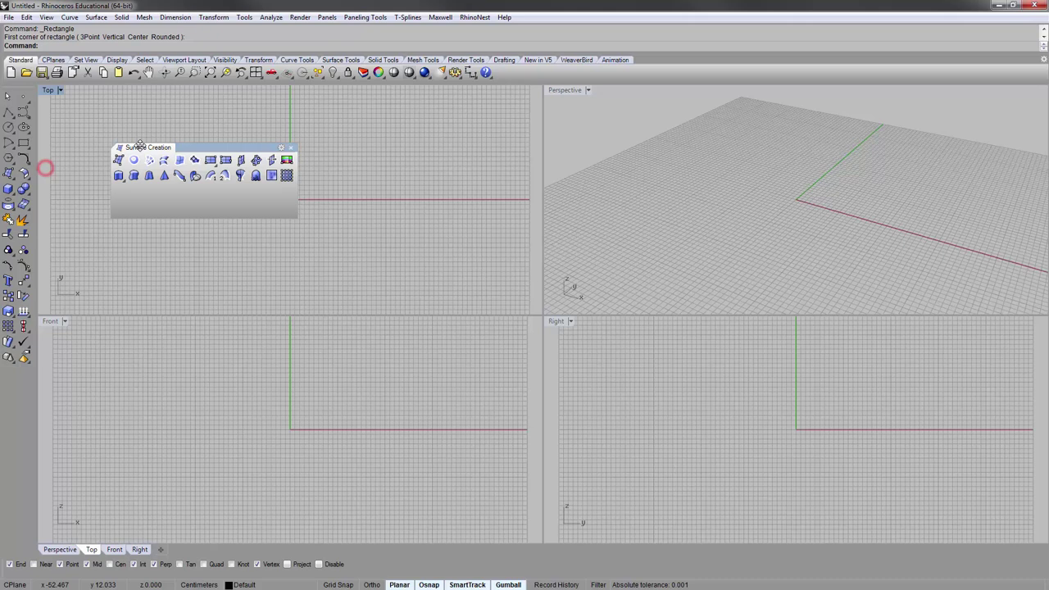
{"action": "left_click", "coordinate": [291, 146]}
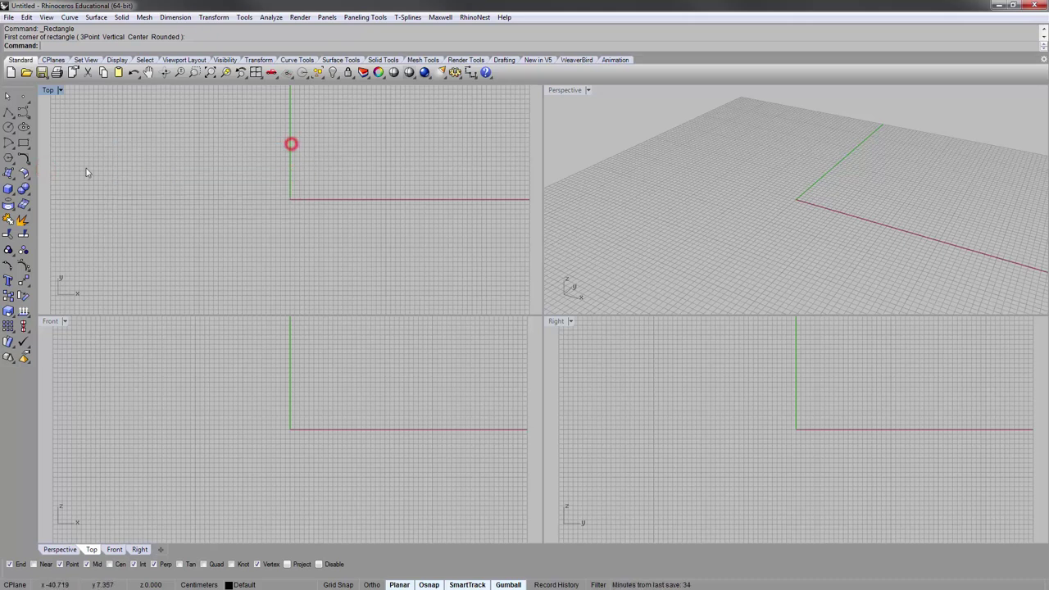
Step: Float the Surface Creation palette again, reshape it to three rows of tools and reposition it in the Top viewport before closing it
{"action": "left_click", "coordinate": [12, 180]}
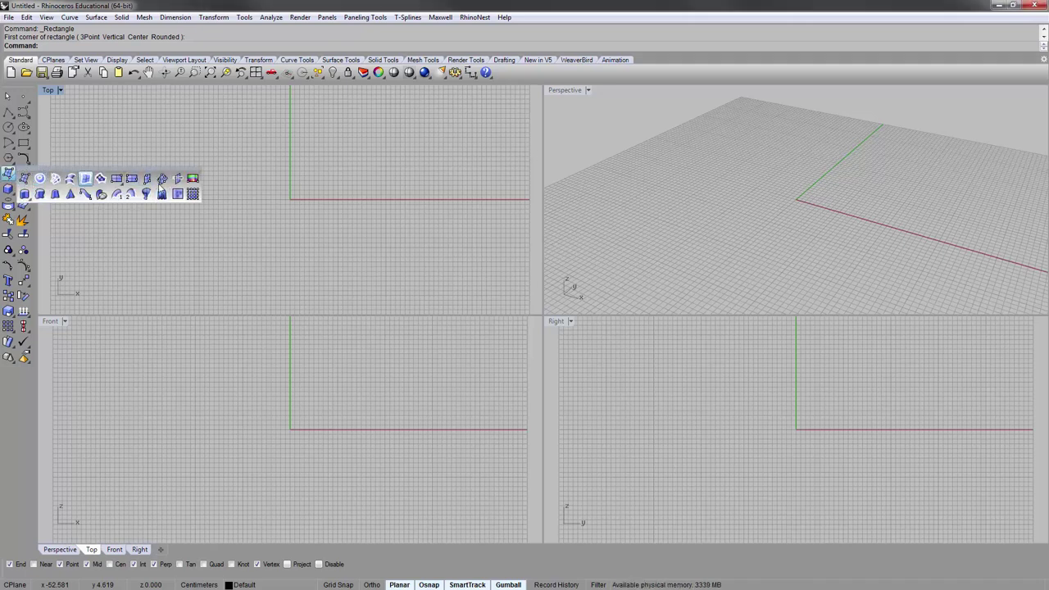
{"action": "left_click_drag", "start_coordinate": [106, 171], "coordinate": [226, 140]}
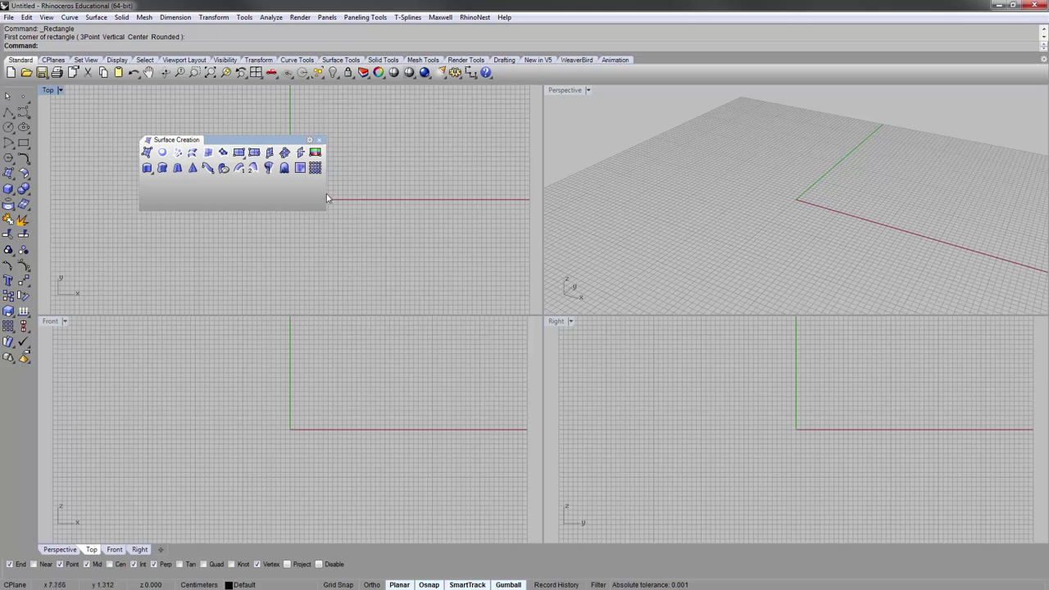
{"action": "left_click_drag", "start_coordinate": [324, 209], "coordinate": [272, 195]}
{"action": "left_click_drag", "start_coordinate": [227, 143], "coordinate": [139, 113]}
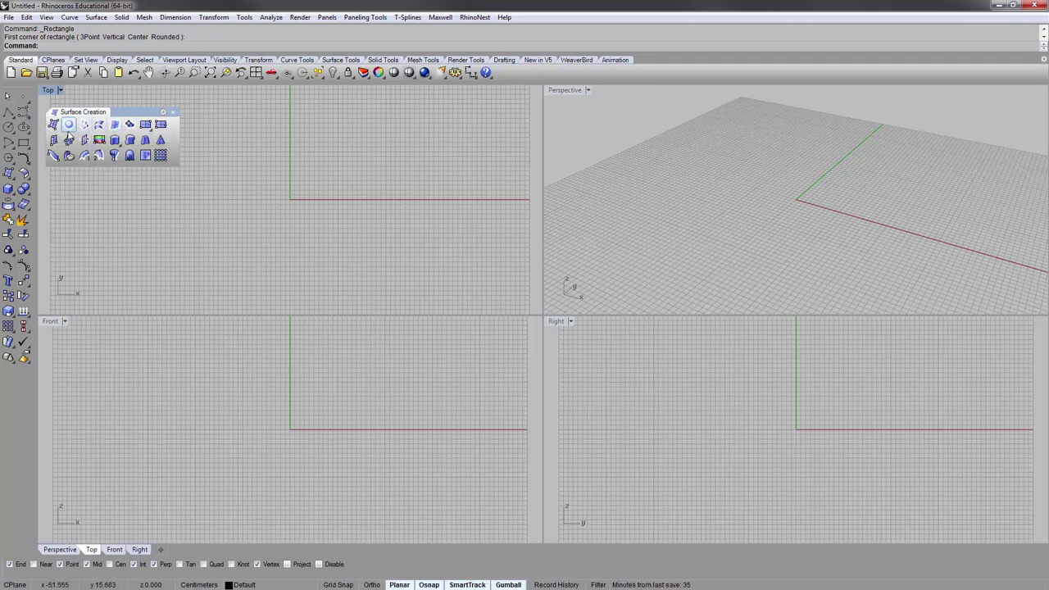
{"action": "left_click", "coordinate": [173, 113]}
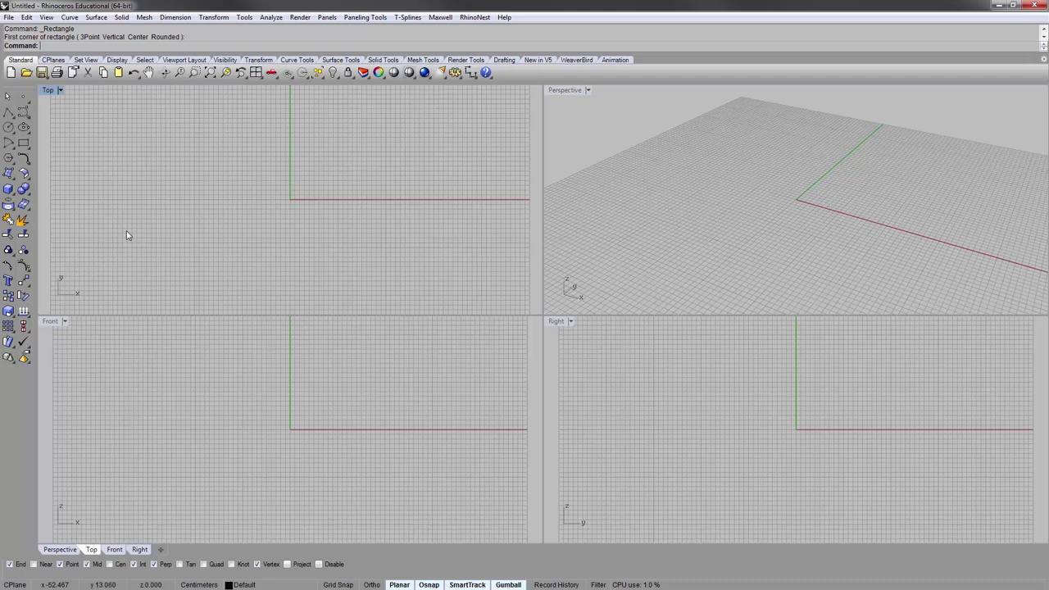
Step: Examine the display-mode variants available under the shaded viewport tool and dismiss them without choosing one
{"action": "left_click", "coordinate": [376, 75]}
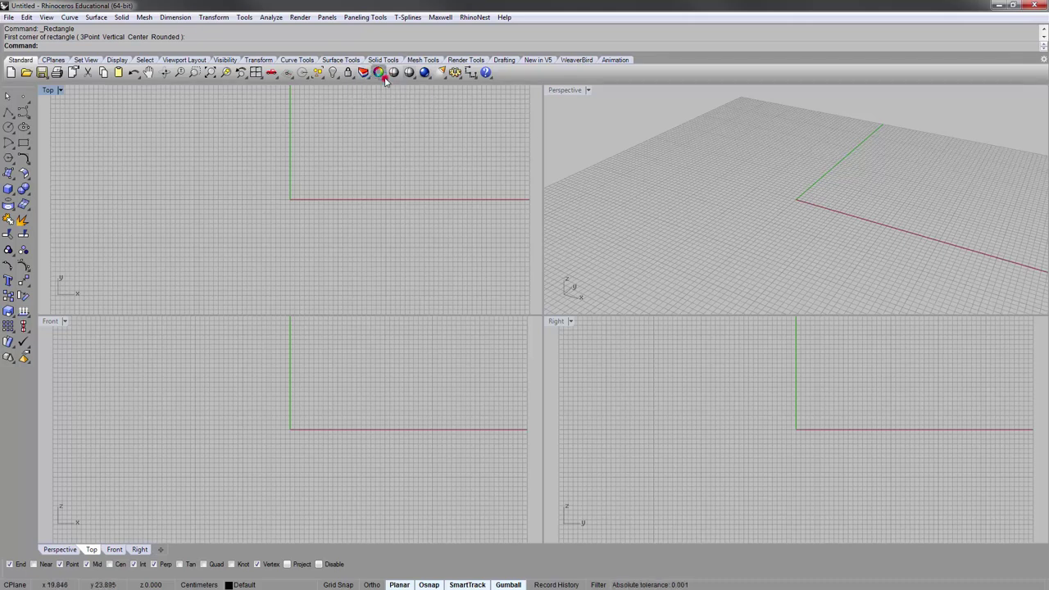
{"action": "left_click", "coordinate": [386, 79]}
{"action": "left_click", "coordinate": [416, 78]}
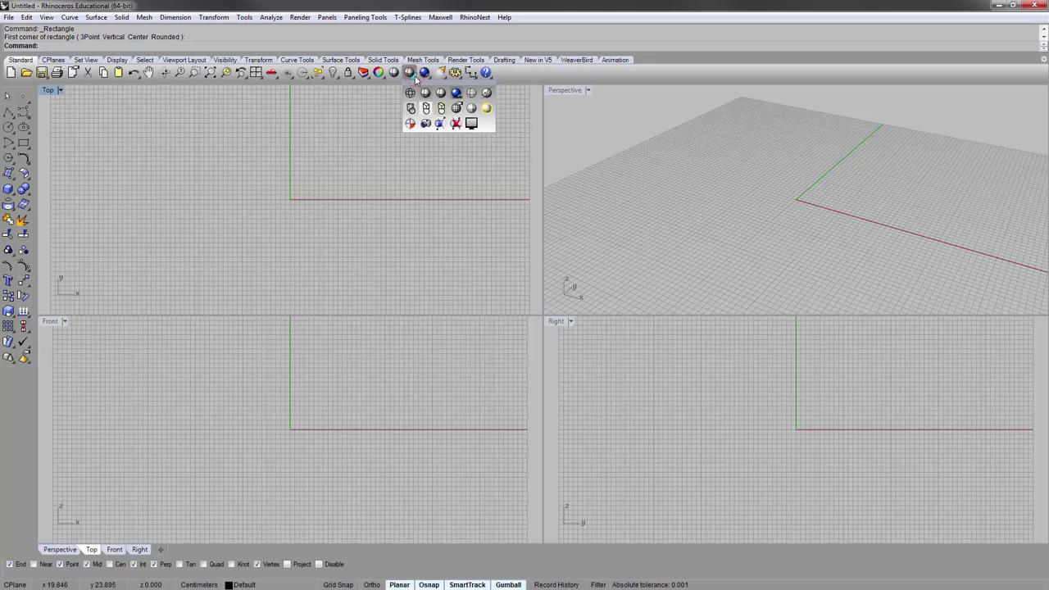
{"action": "left_click", "coordinate": [237, 125]}
{"action": "left_click", "coordinate": [401, 157]}
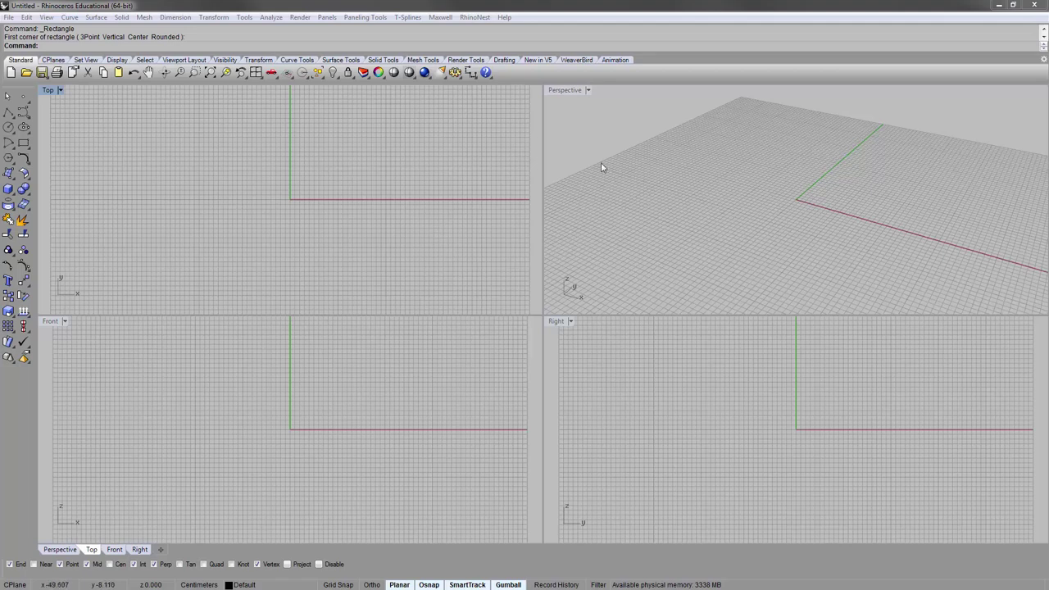
Step: Activate the Top, Front, Right and Perspective viewports one after another, finishing in the Top viewport
{"action": "left_click", "coordinate": [237, 156]}
{"action": "left_click", "coordinate": [168, 197]}
{"action": "left_click", "coordinate": [216, 426]}
{"action": "left_click", "coordinate": [707, 348]}
{"action": "left_click", "coordinate": [630, 95]}
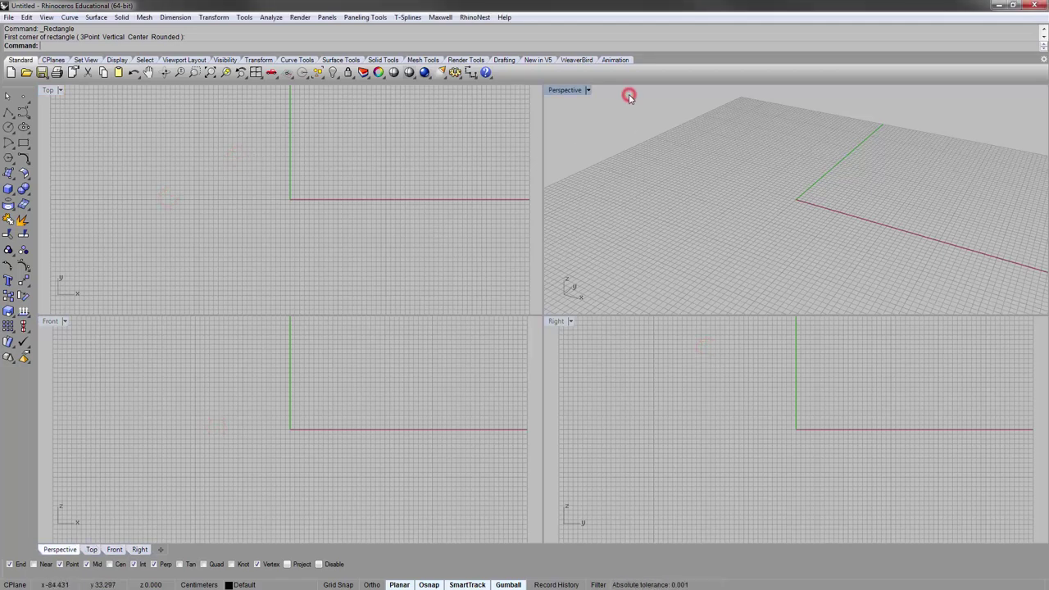
{"action": "left_click", "coordinate": [304, 185]}
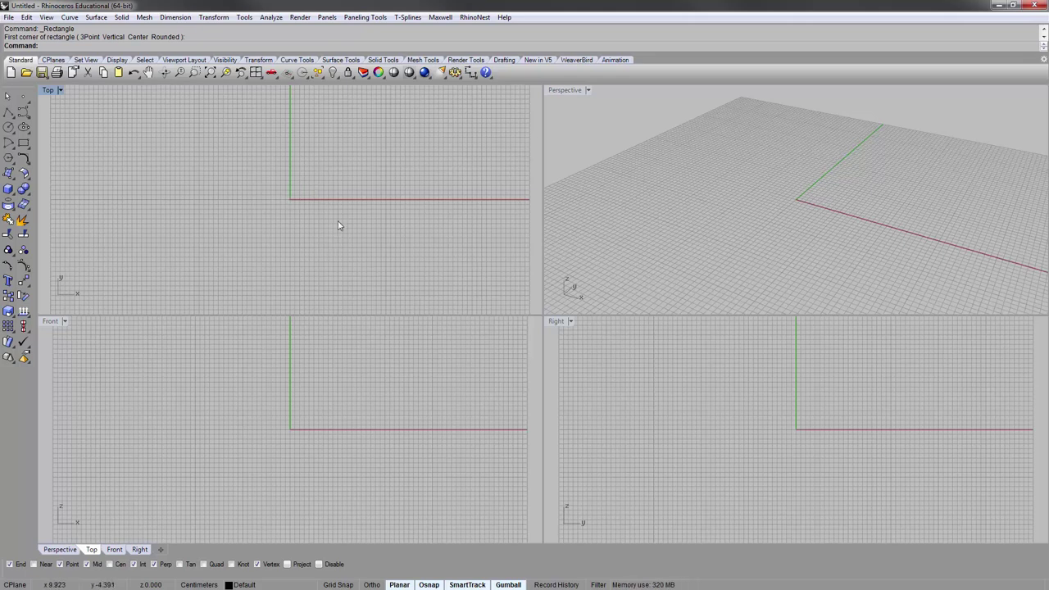
Step: Maximize the Perspective viewport and restore the four-viewport layout, and do the same with the Top viewport
{"action": "left_click", "coordinate": [616, 122]}
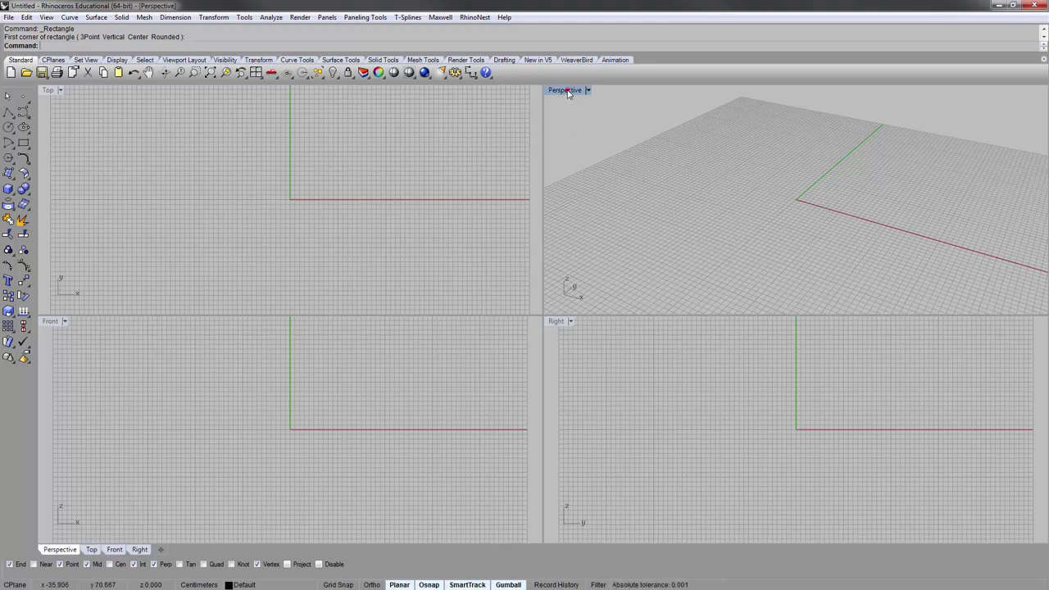
{"action": "double_click", "coordinate": [565, 91]}
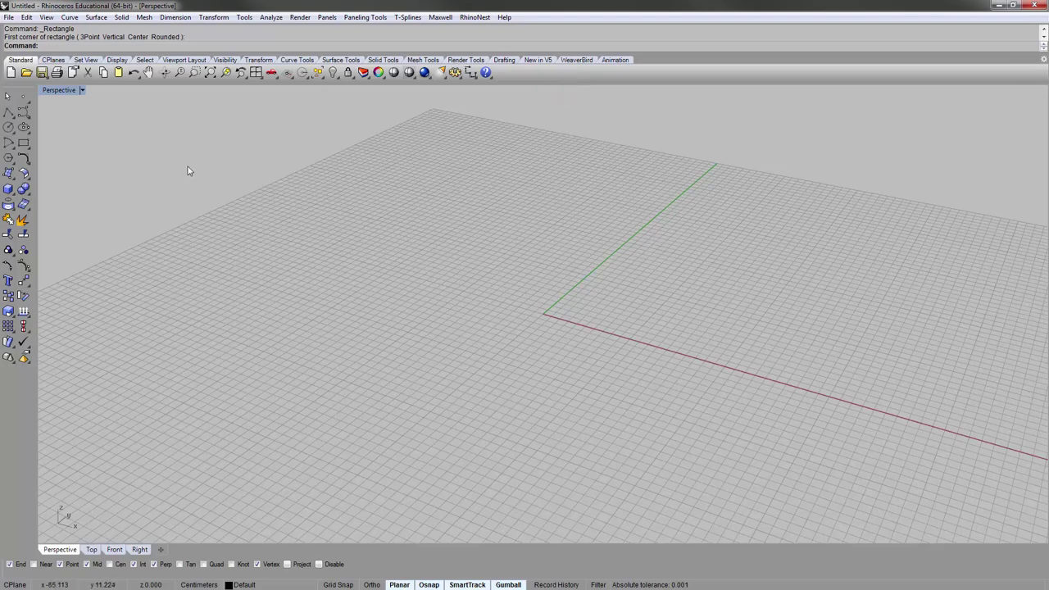
{"action": "double_click", "coordinate": [66, 91]}
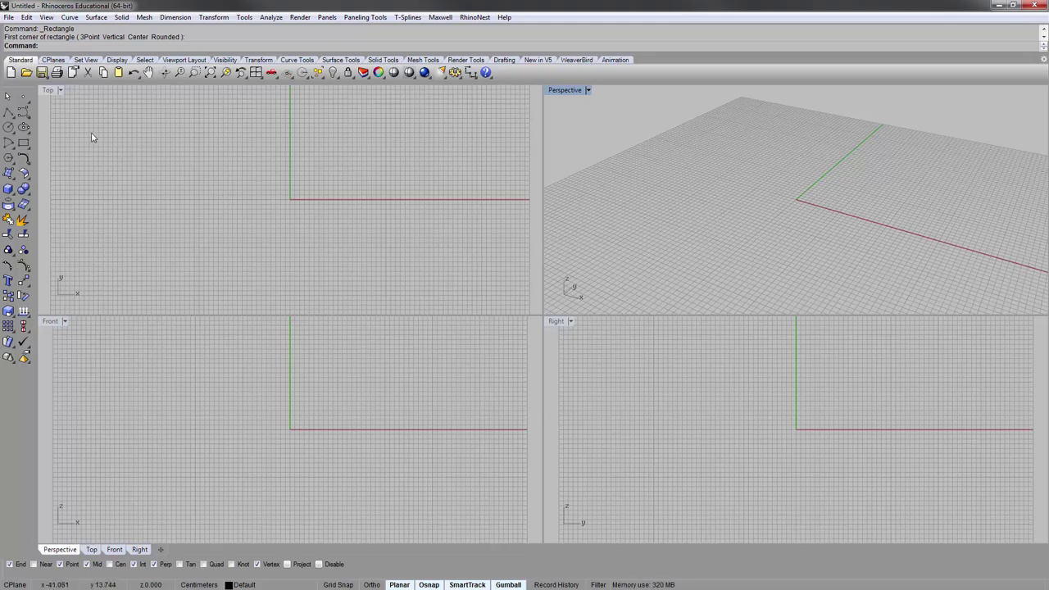
{"action": "double_click", "coordinate": [49, 90]}
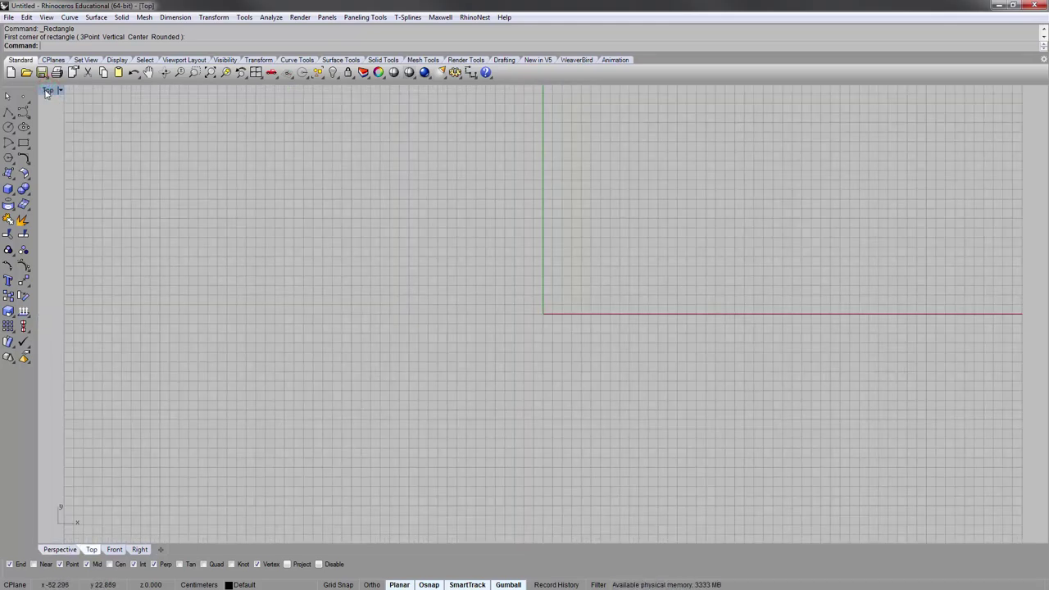
{"action": "double_click", "coordinate": [47, 90]}
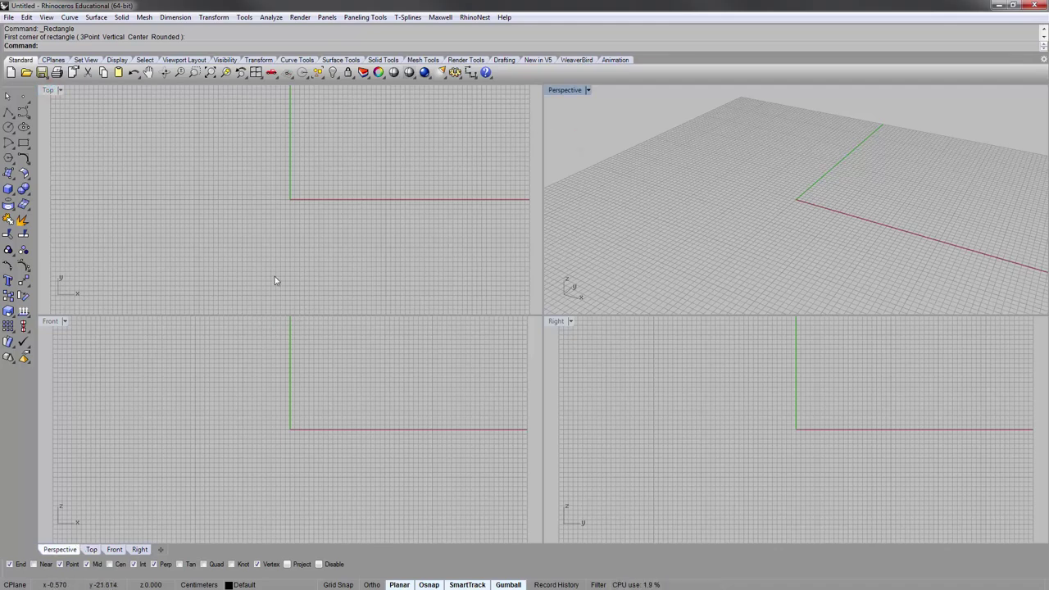
Step: Maximize the Perspective viewport and switch the maximized view through Front and Right back to Perspective
{"action": "left_click", "coordinate": [680, 198]}
{"action": "double_click", "coordinate": [572, 90]}
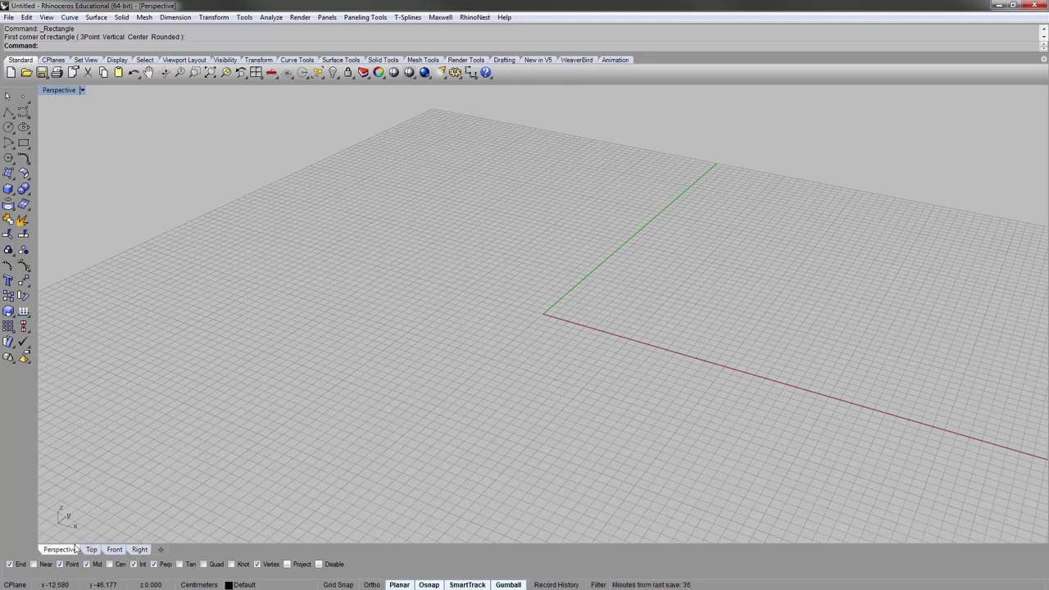
{"action": "left_click", "coordinate": [115, 550]}
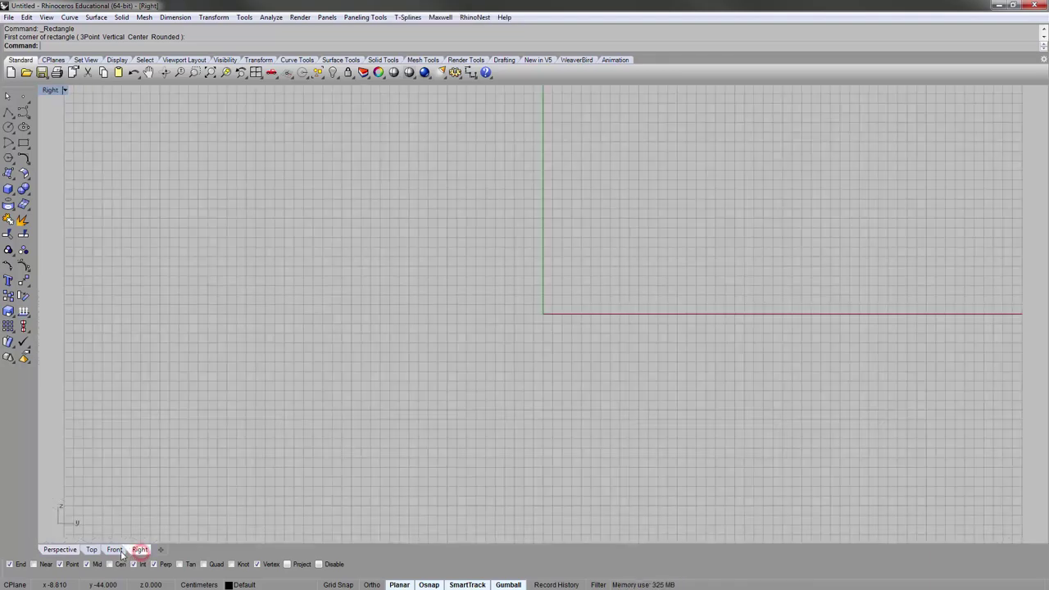
{"action": "left_click", "coordinate": [60, 549]}
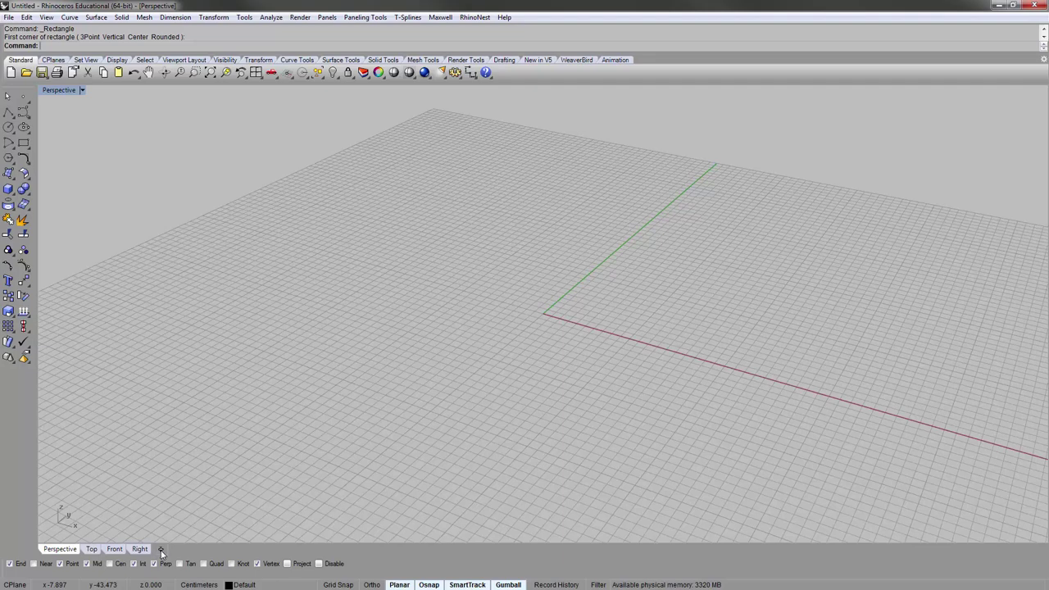
Step: Review the options for adding layouts and viewports without choosing one, and restore the four-viewport layout
{"action": "left_click", "coordinate": [161, 549]}
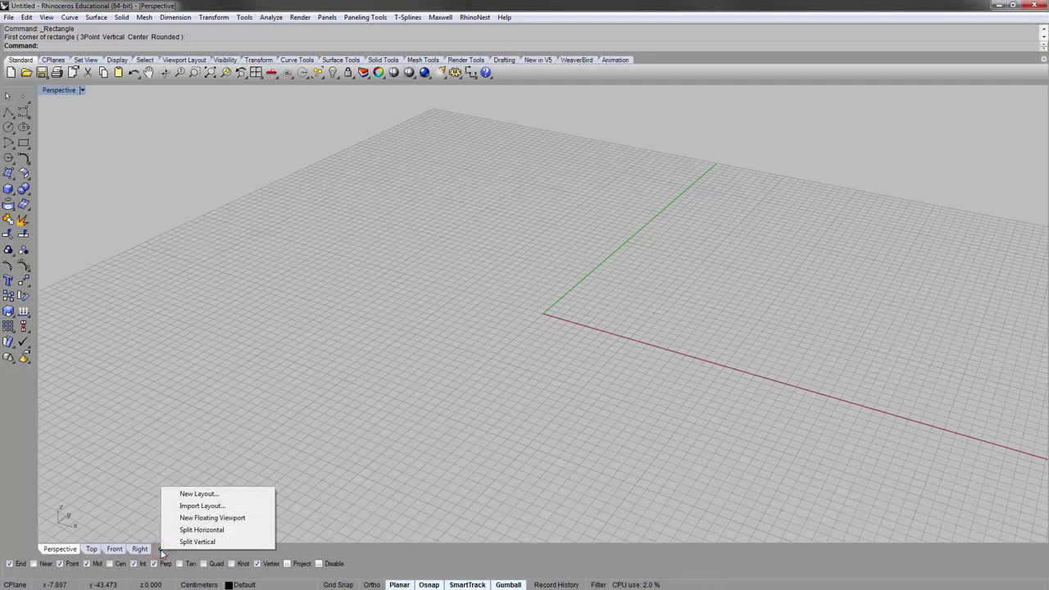
{"action": "left_click", "coordinate": [258, 390]}
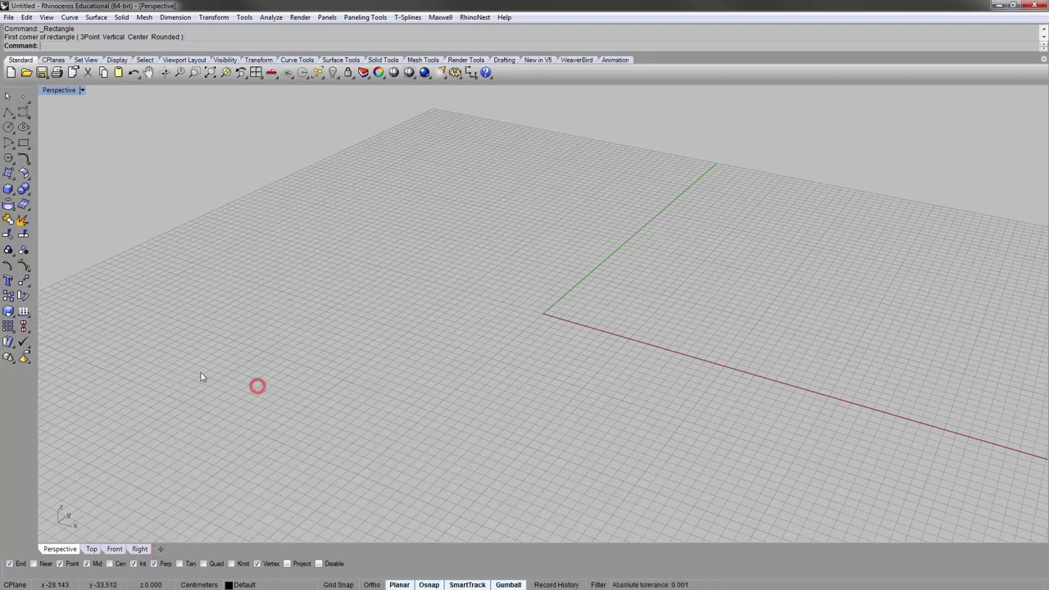
{"action": "double_click", "coordinate": [63, 91]}
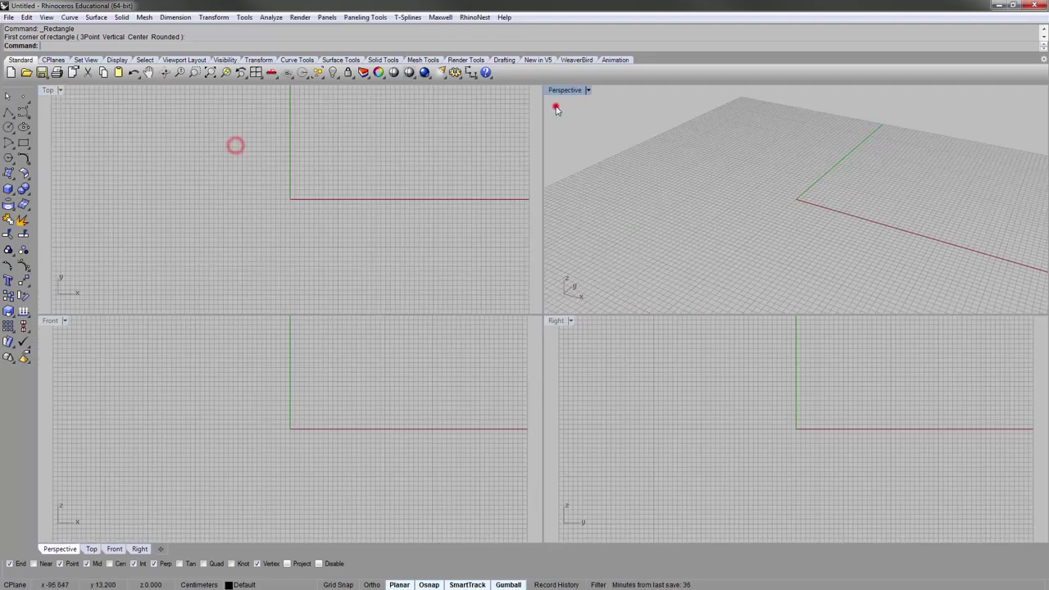
Step: Activate the Perspective viewport and maximize it
{"action": "left_click", "coordinate": [577, 138]}
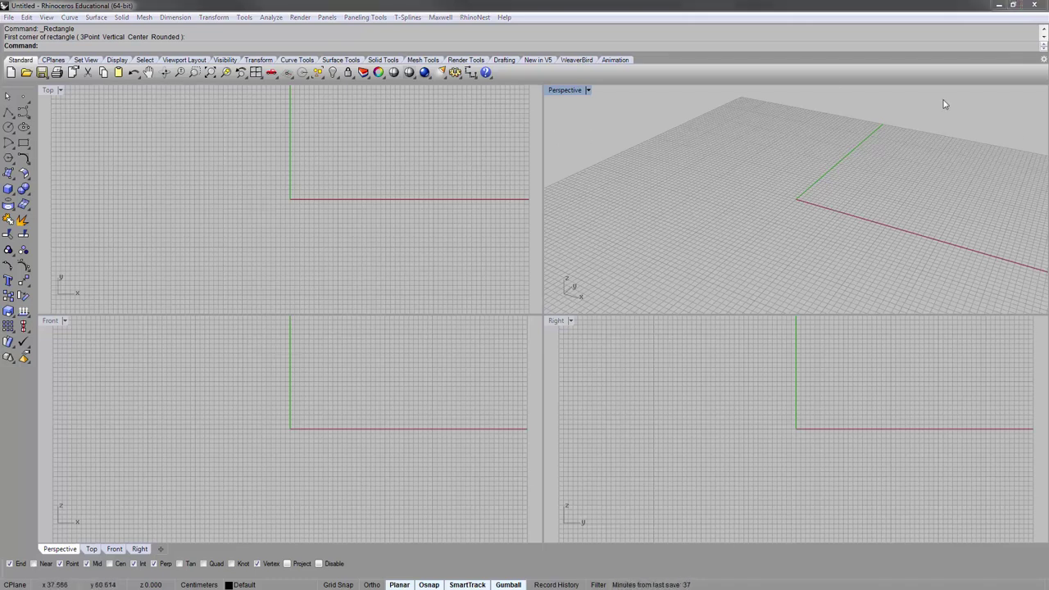
{"action": "left_click", "coordinate": [687, 205]}
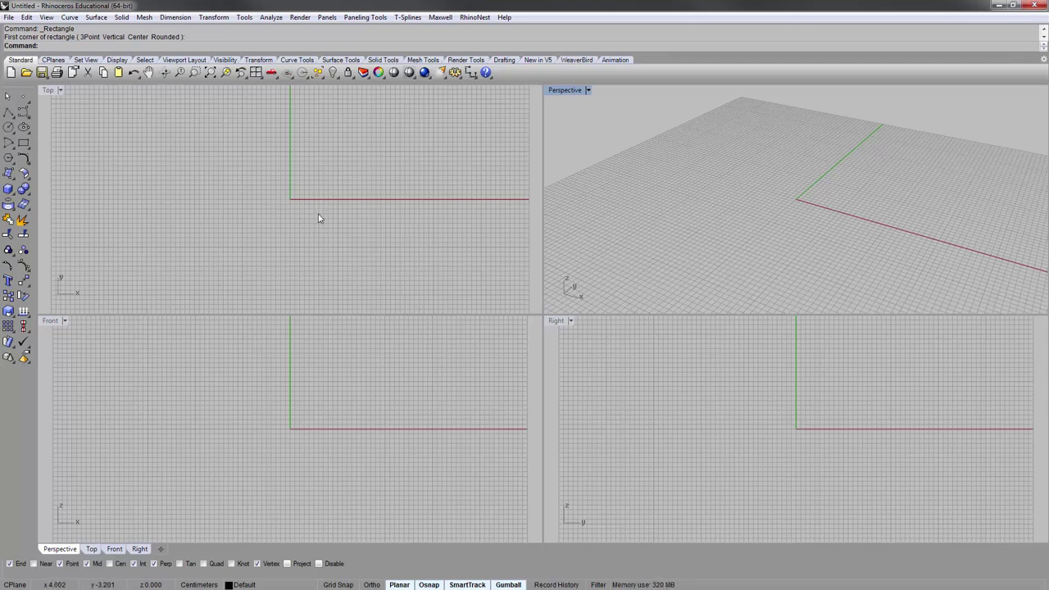
{"action": "left_click", "coordinate": [580, 167]}
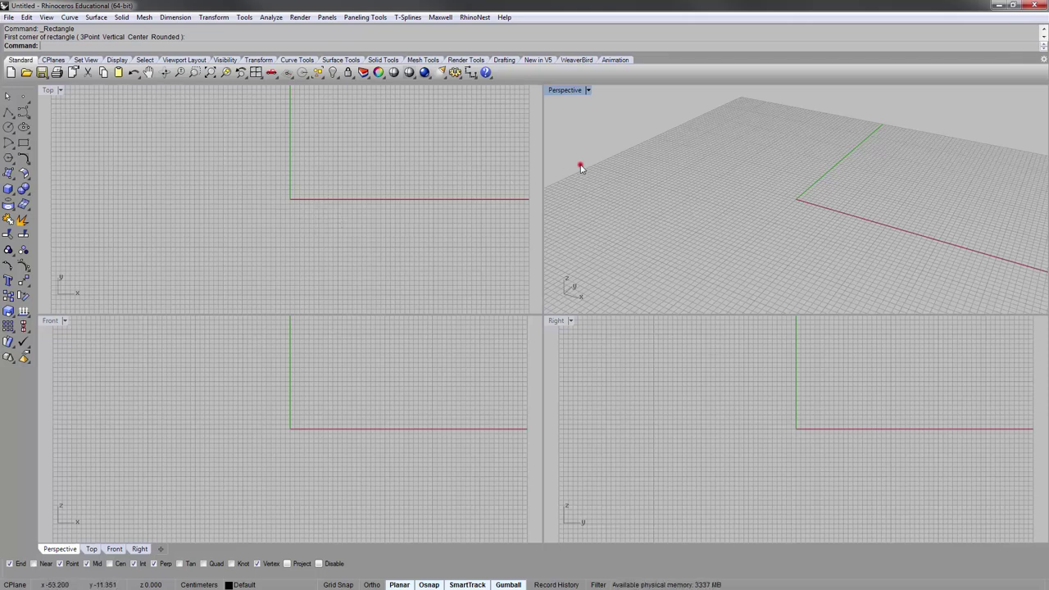
{"action": "double_click", "coordinate": [553, 90]}
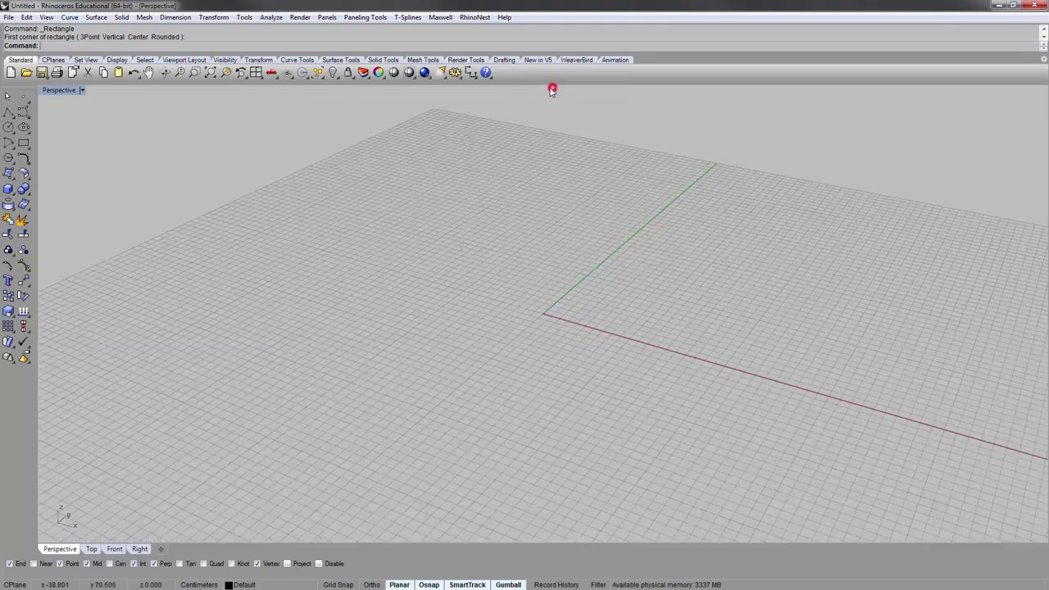
Step: Explore the construction grid in the Perspective viewport by orbiting, zooming and panning the view
{"action": "mouse_move", "coordinate": [293, 305]}
{"action": "right_mouse_down"}
{"action": "mouse_move", "coordinate": [356, 293]}
{"action": "mouse_move", "coordinate": [350, 282]}
{"action": "right_mouse_up"}
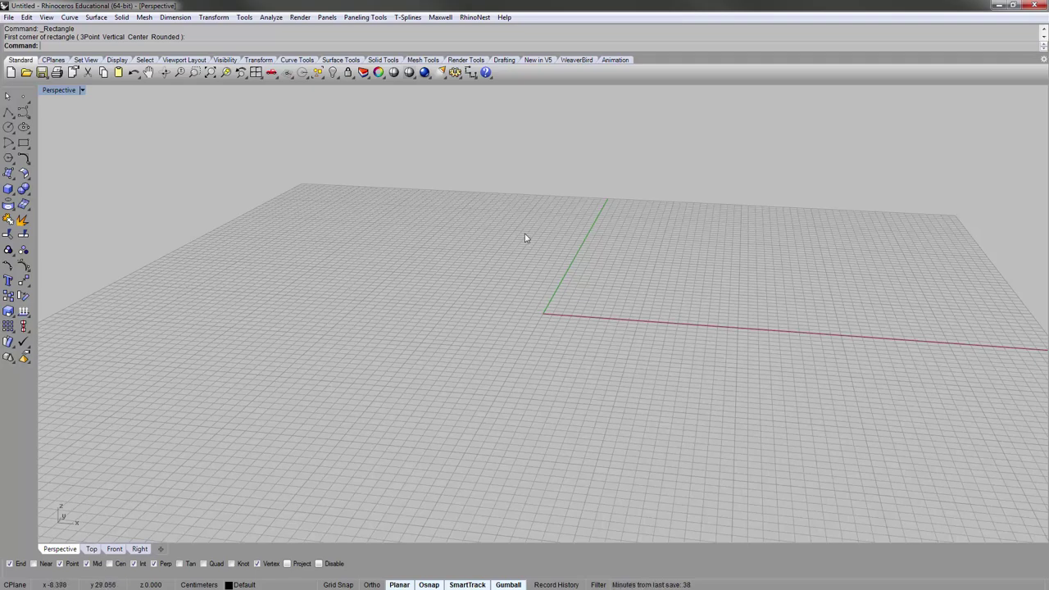
{"action": "right_click_drag", "start_coordinate": [527, 234], "coordinate": [544, 251]}
{"action": "scroll", "coordinate": [468, 262], "scroll_direction": "down", "scroll_amount": 3}
{"action": "right_click_drag", "start_coordinate": [468, 263], "coordinate": [431, 279], "text": "shift"}
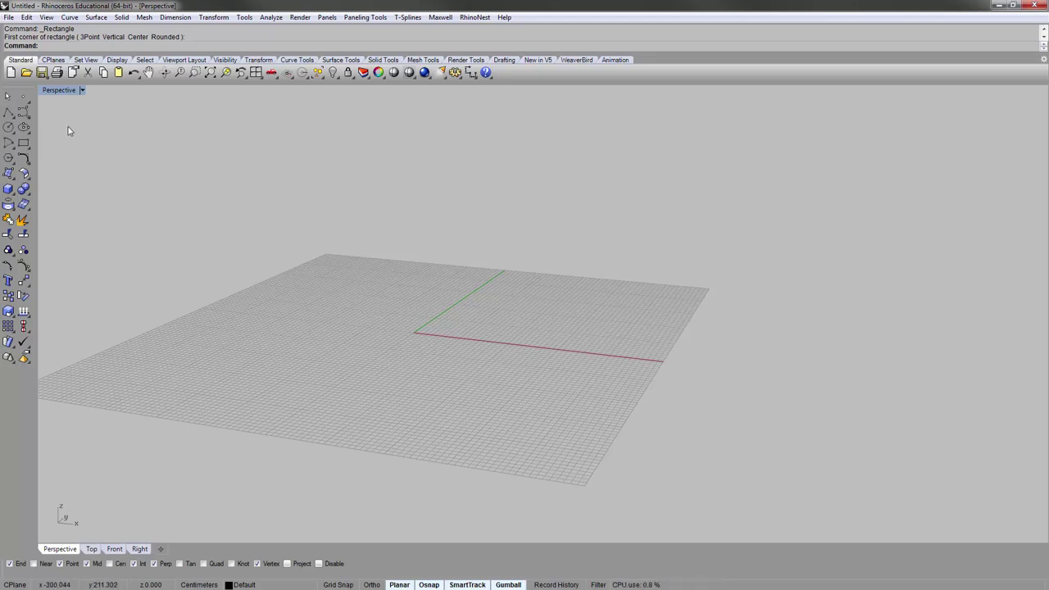
{"action": "scroll", "coordinate": [434, 333], "scroll_direction": "up", "scroll_amount": 2}
{"action": "right_click_drag", "start_coordinate": [435, 334], "coordinate": [422, 306], "text": "shift"}
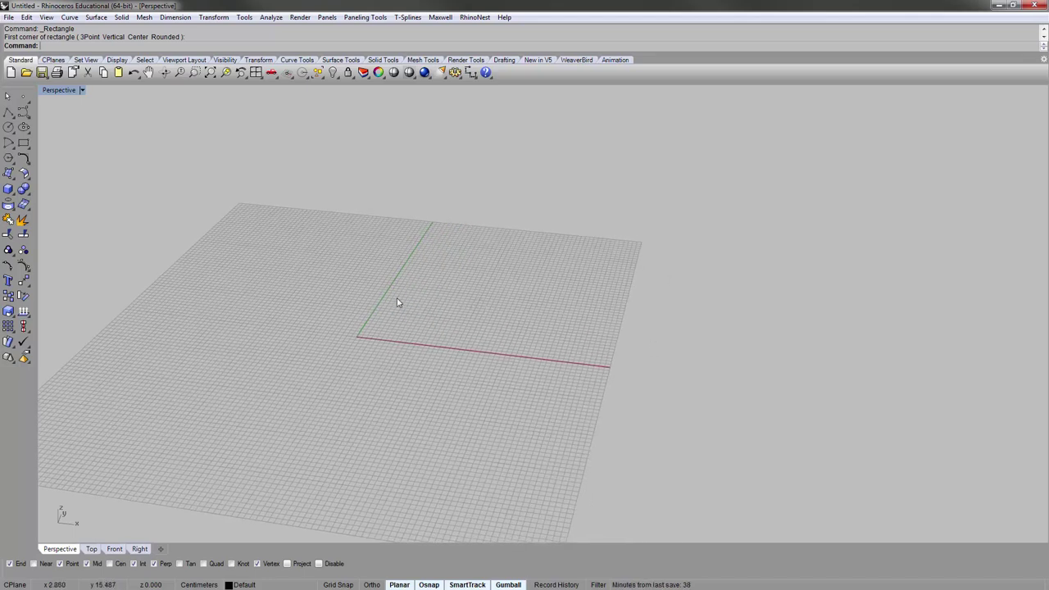
{"action": "scroll", "coordinate": [344, 293], "scroll_direction": "down", "scroll_amount": 2}
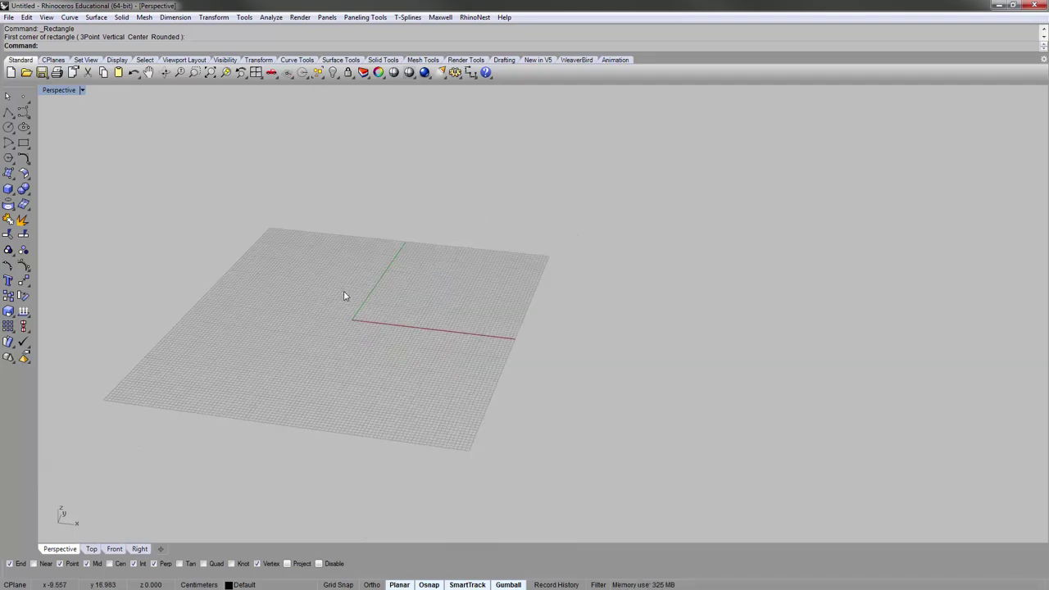
{"action": "right_click_drag", "start_coordinate": [344, 296], "coordinate": [372, 307]}
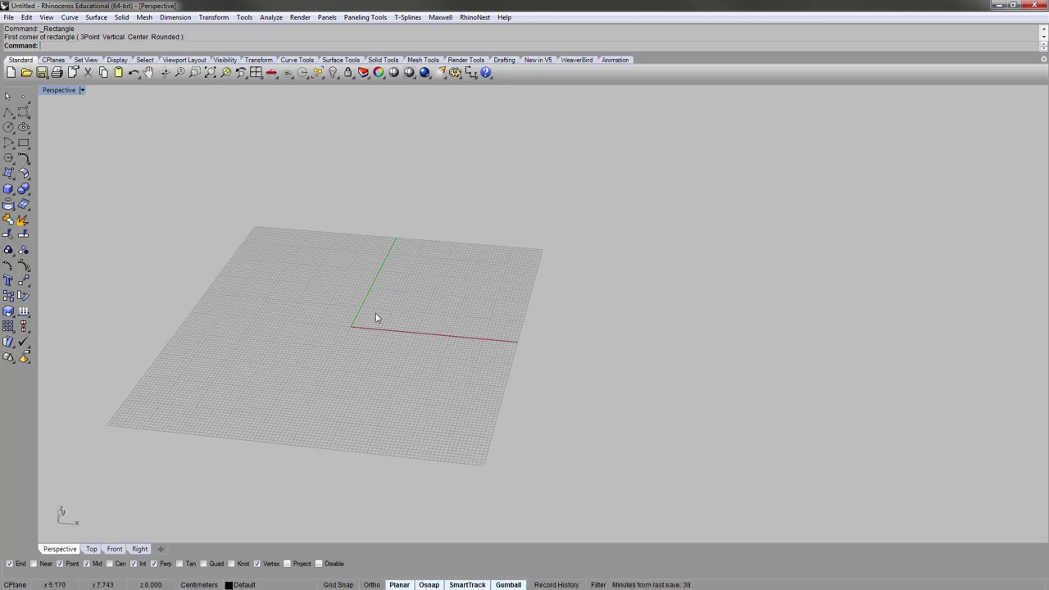
{"action": "right_click_drag", "start_coordinate": [383, 319], "coordinate": [277, 232]}
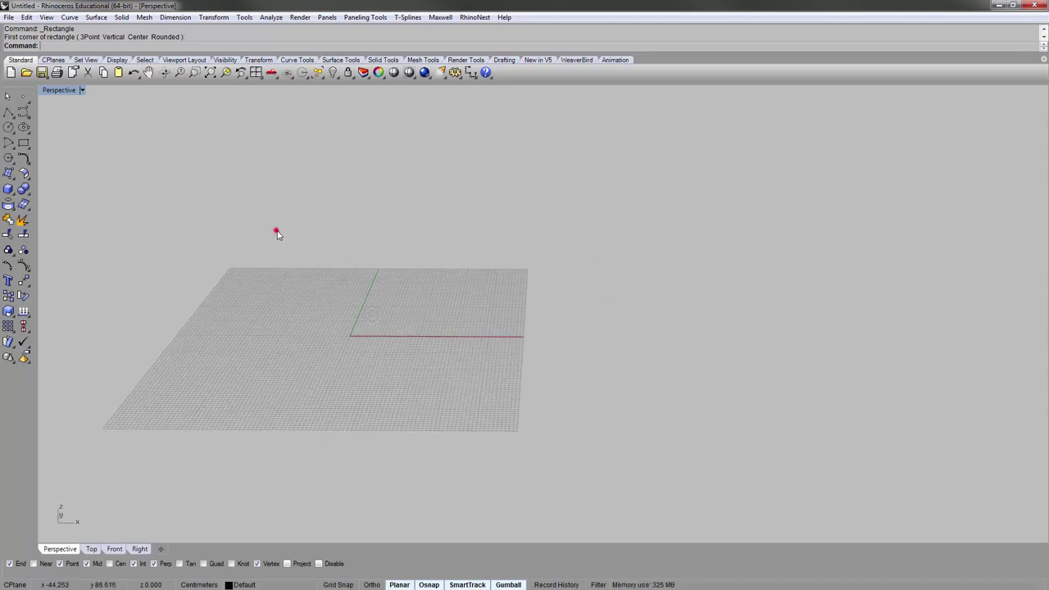
Step: Demonstrate selection boxes drawn in both directions across the empty Perspective grid, cancelling any active command
{"action": "left_click_drag", "start_coordinate": [473, 281], "coordinate": [314, 210]}
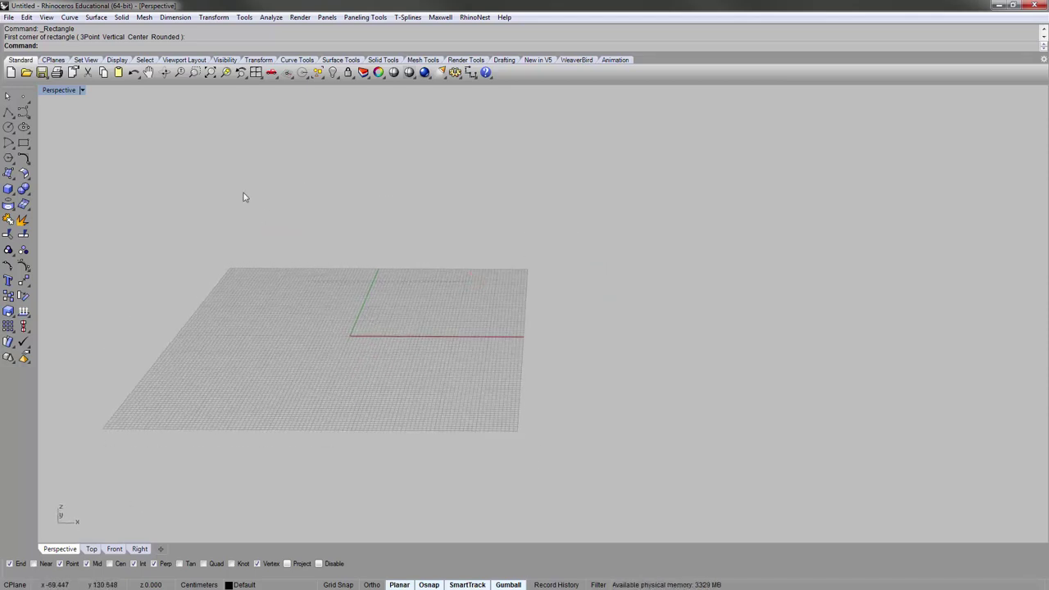
{"action": "mouse_move", "coordinate": [244, 193]}
{"action": "left_mouse_down"}
{"action": "mouse_move", "coordinate": [430, 344]}
{"action": "mouse_move", "coordinate": [303, 244]}
{"action": "left_mouse_up"}
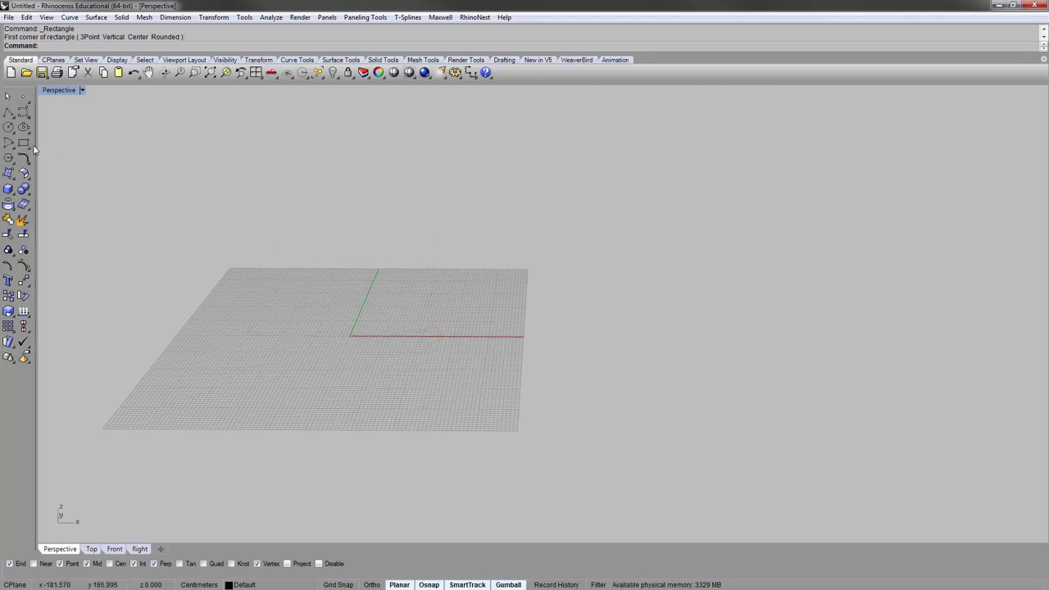
{"action": "left_click", "coordinate": [5, 95]}
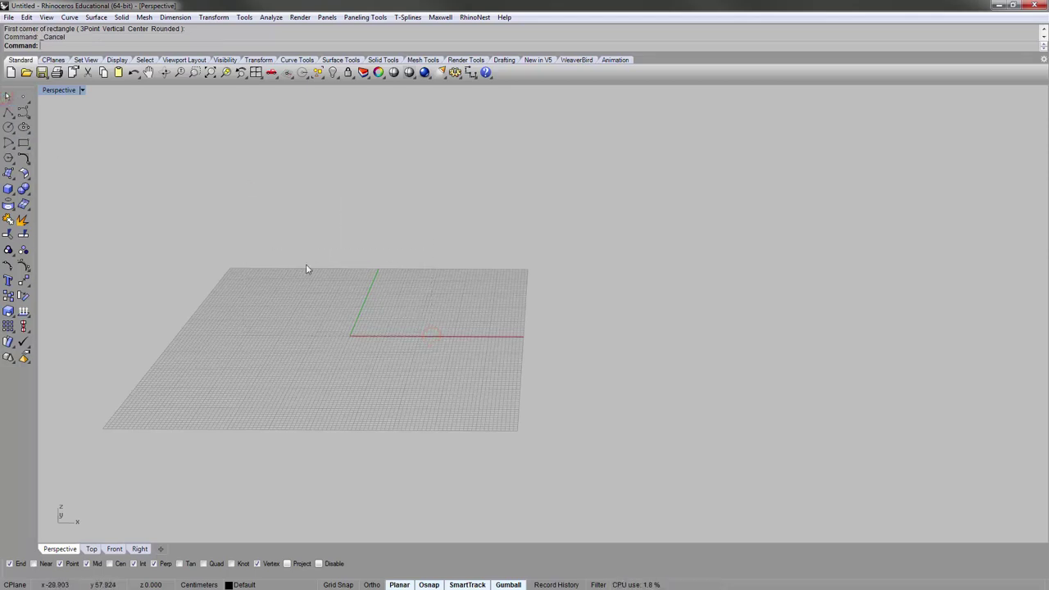
{"action": "left_click_drag", "start_coordinate": [246, 211], "coordinate": [396, 309]}
{"action": "left_click_drag", "start_coordinate": [519, 334], "coordinate": [345, 231]}
{"action": "left_click_drag", "start_coordinate": [223, 191], "coordinate": [388, 273]}
{"action": "left_click_drag", "start_coordinate": [565, 345], "coordinate": [355, 243]}
Step: Orbit and pan the Perspective view again and zoom repeatedly in and out around the grid origin
{"action": "right_click_drag", "start_coordinate": [401, 218], "coordinate": [382, 303]}
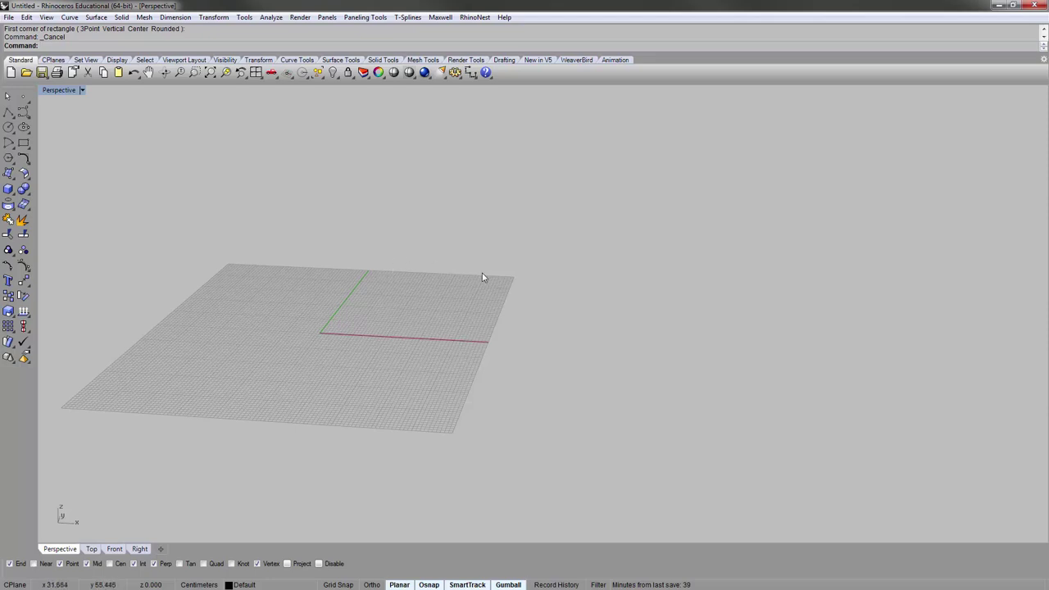
{"action": "right_click_drag", "start_coordinate": [482, 277], "coordinate": [437, 307], "text": "shift"}
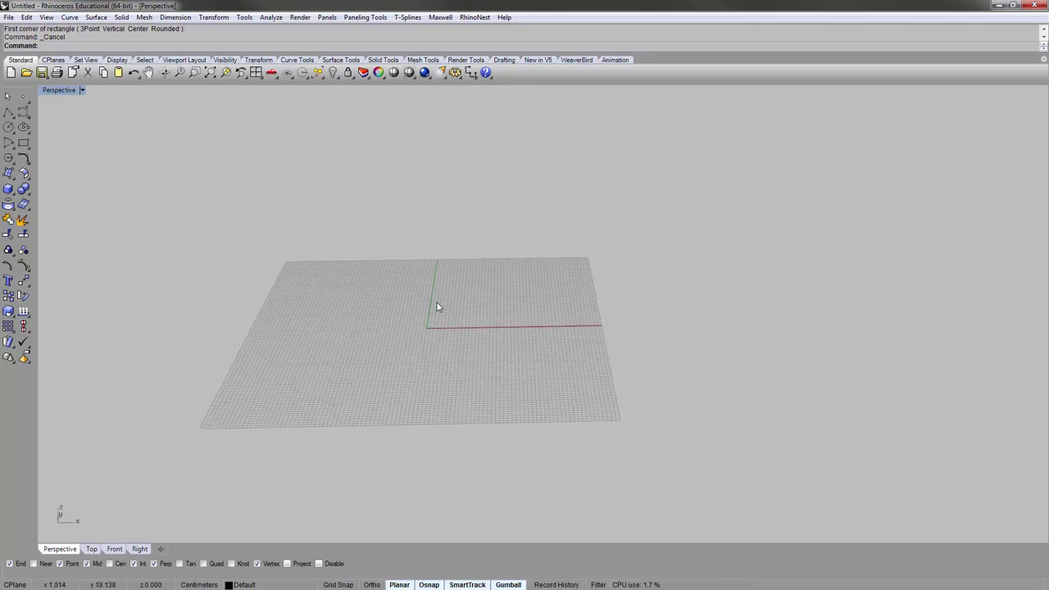
{"action": "scroll", "coordinate": [456, 303], "scroll_direction": "up", "scroll_amount": 3}
{"action": "scroll", "coordinate": [457, 304], "scroll_direction": "down", "scroll_amount": 3}
{"action": "scroll", "coordinate": [456, 304], "scroll_direction": "up", "scroll_amount": 4}
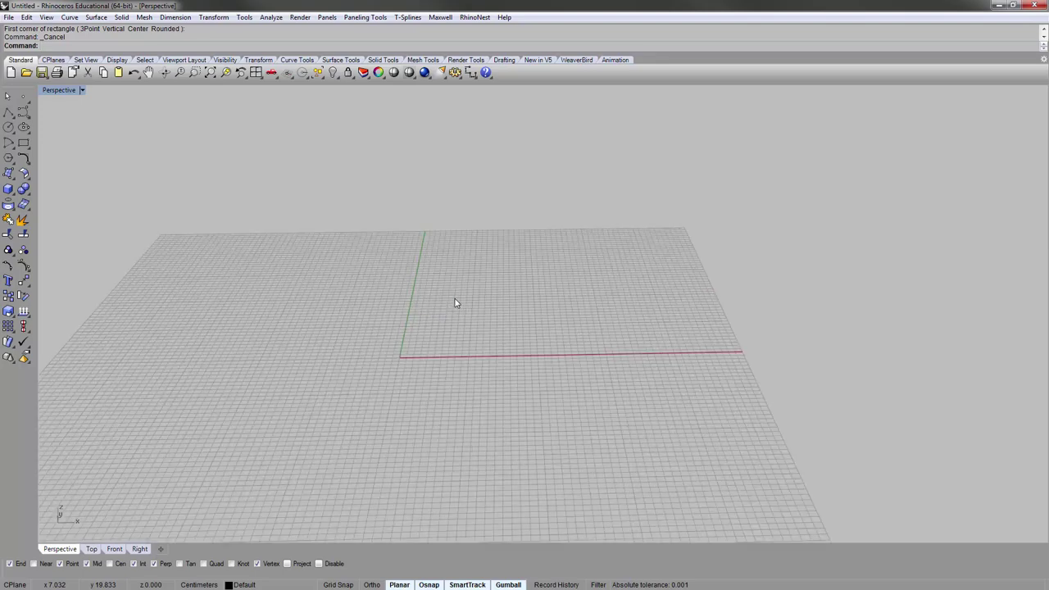
{"action": "scroll", "coordinate": [404, 300], "scroll_direction": "down", "scroll_amount": 4}
{"action": "scroll", "coordinate": [403, 296], "scroll_direction": "up", "scroll_amount": 4}
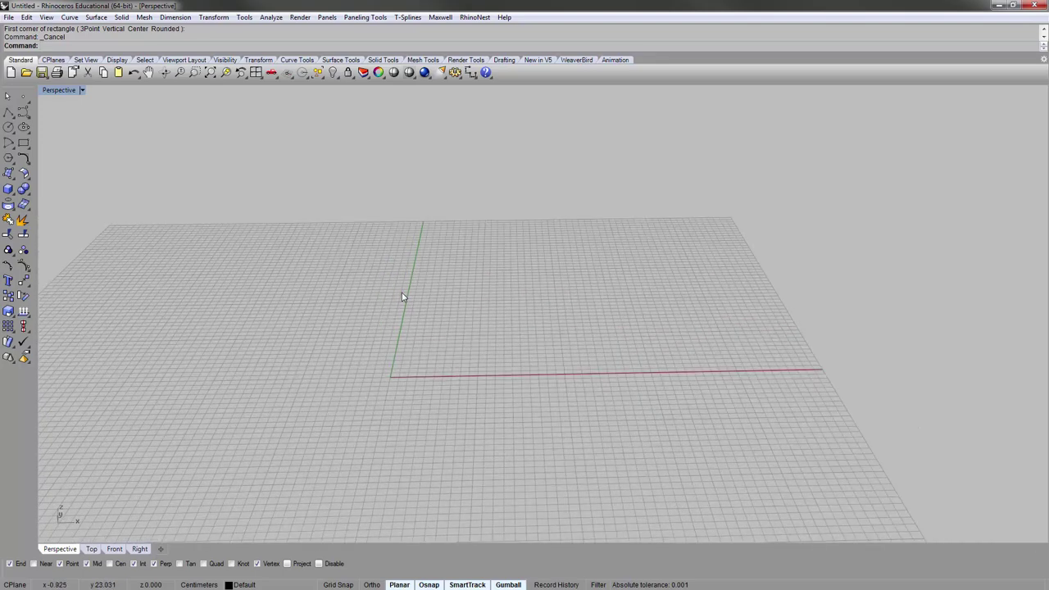
{"action": "scroll", "coordinate": [402, 297], "scroll_direction": "down", "scroll_amount": 2}
{"action": "scroll", "coordinate": [402, 296], "scroll_direction": "up", "scroll_amount": 1}
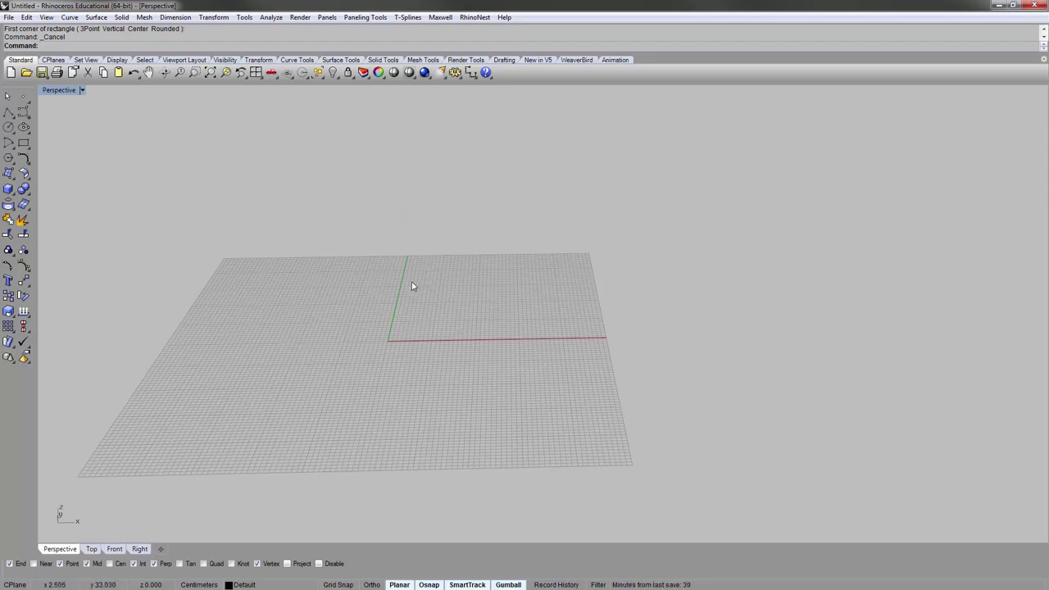
{"action": "right_click_drag", "start_coordinate": [412, 286], "coordinate": [413, 312]}
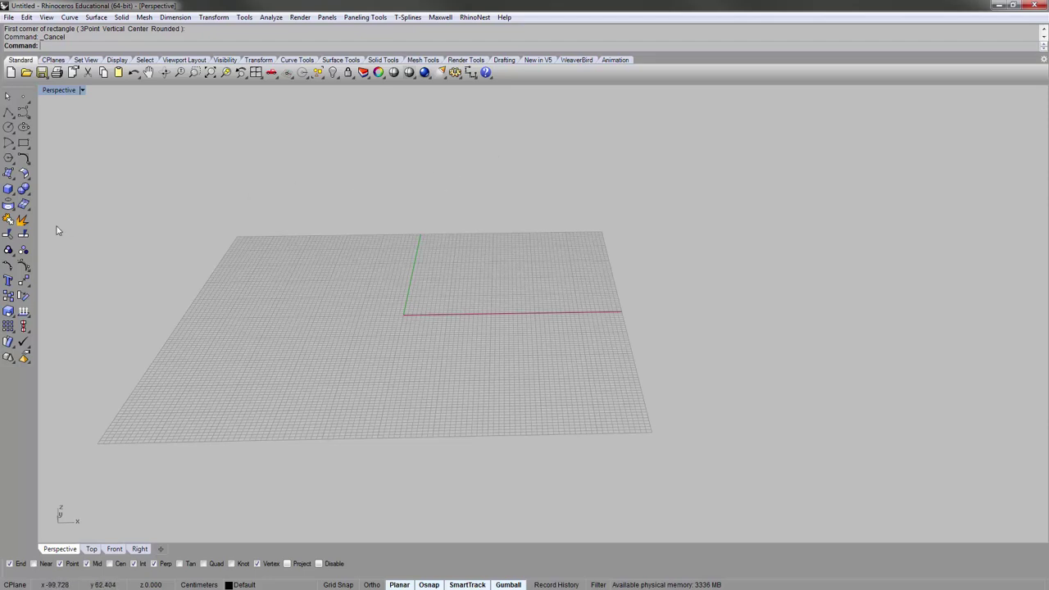
Step: Create a box from the origin (0) with a base of about 14 by 12 cm, setting its height freehand
{"action": "left_click", "coordinate": [8, 189]}
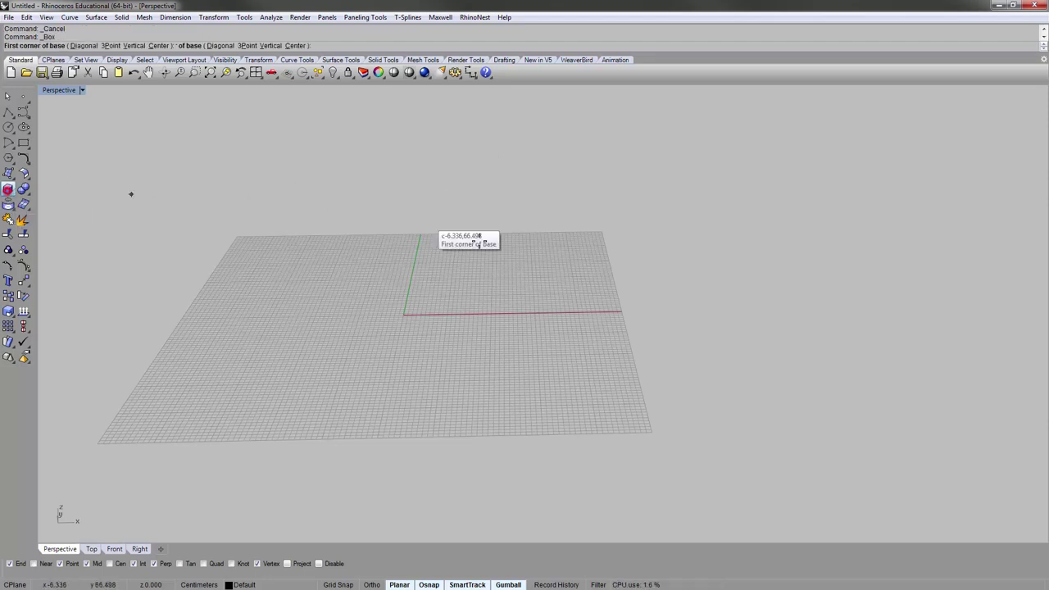
{"action": "type", "text": "0"}
{"action": "key", "text": "Return"}
{"action": "left_click", "coordinate": [465, 292]}
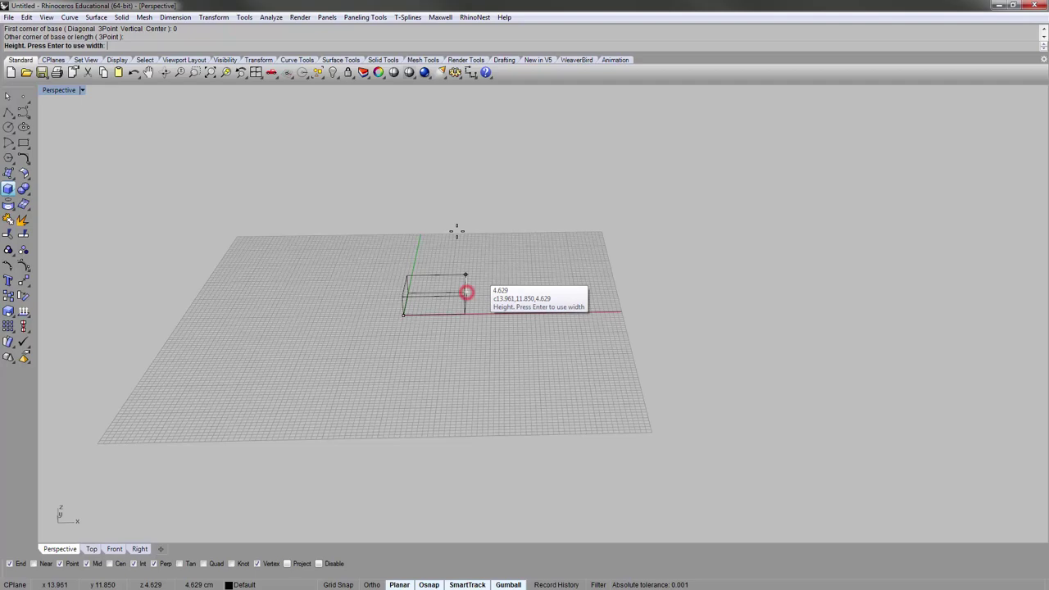
{"action": "left_click", "coordinate": [464, 236]}
Step: Switch the Perspective viewport's display mode to Shaded and orbit around the box
{"action": "left_click", "coordinate": [64, 90]}
{"action": "left_click", "coordinate": [76, 128]}
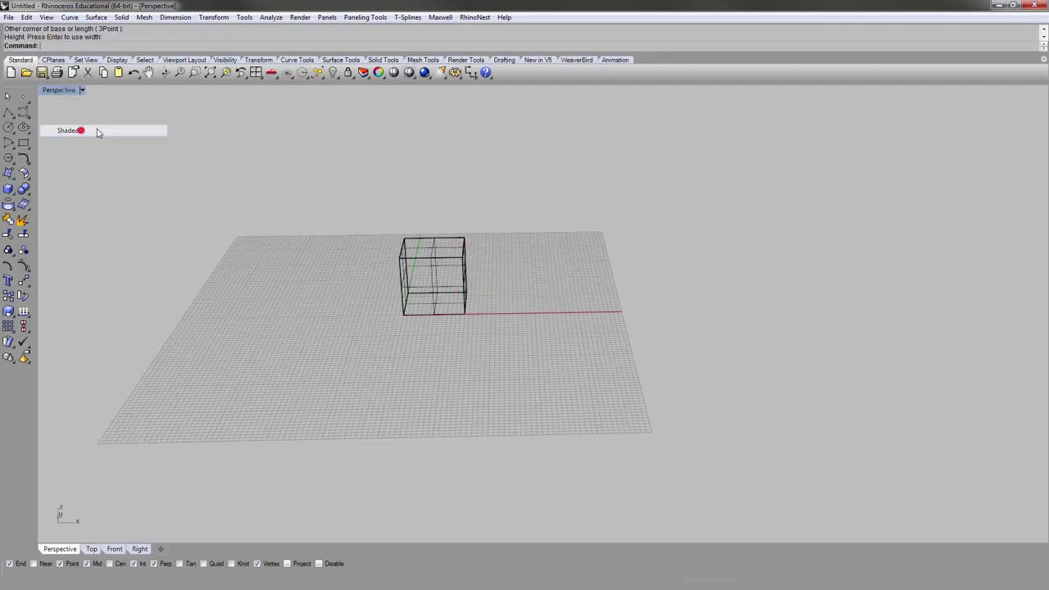
{"action": "mouse_move", "coordinate": [359, 161]}
{"action": "right_mouse_down"}
{"action": "mouse_move", "coordinate": [487, 290]}
{"action": "mouse_move", "coordinate": [410, 258]}
{"action": "mouse_move", "coordinate": [345, 258]}
{"action": "mouse_move", "coordinate": [346, 275]}
{"action": "right_mouse_up"}
Step: Copy the box five times with the Copy command, scattering the copies behind and to the right of the original
{"action": "left_click", "coordinate": [333, 295]}
{"action": "scroll", "coordinate": [289, 295], "scroll_direction": "down", "scroll_amount": 3}
{"action": "type", "text": "copy"}
{"action": "key", "text": "Return"}
{"action": "left_click", "coordinate": [335, 389]}
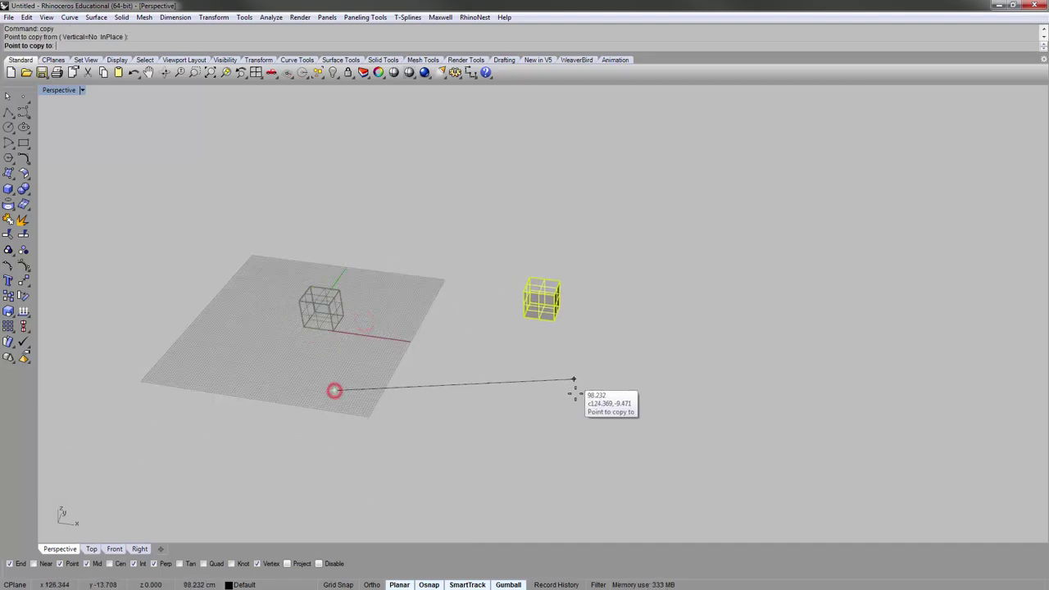
{"action": "left_click", "coordinate": [515, 404]}
{"action": "left_click", "coordinate": [521, 326]}
{"action": "left_click", "coordinate": [436, 251]}
{"action": "left_click", "coordinate": [352, 251]}
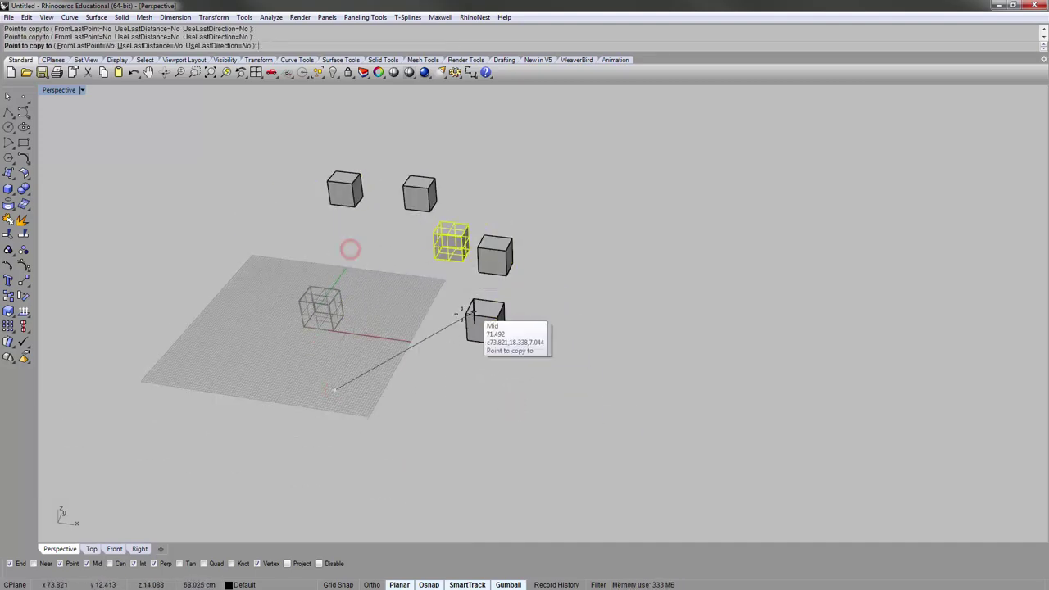
{"action": "left_click", "coordinate": [439, 329]}
{"action": "right_click", "coordinate": [553, 381]}
Step: Demonstrate enclosing window selections and a crossing selection drawn the opposite way over the boxes, then clear the selection
{"action": "right_click_drag", "start_coordinate": [388, 302], "coordinate": [311, 233]}
{"action": "scroll", "coordinate": [373, 283], "scroll_direction": "down", "scroll_amount": 2}
{"action": "scroll", "coordinate": [288, 214], "scroll_direction": "up", "scroll_amount": 2}
{"action": "left_click_drag", "start_coordinate": [232, 153], "coordinate": [438, 368]}
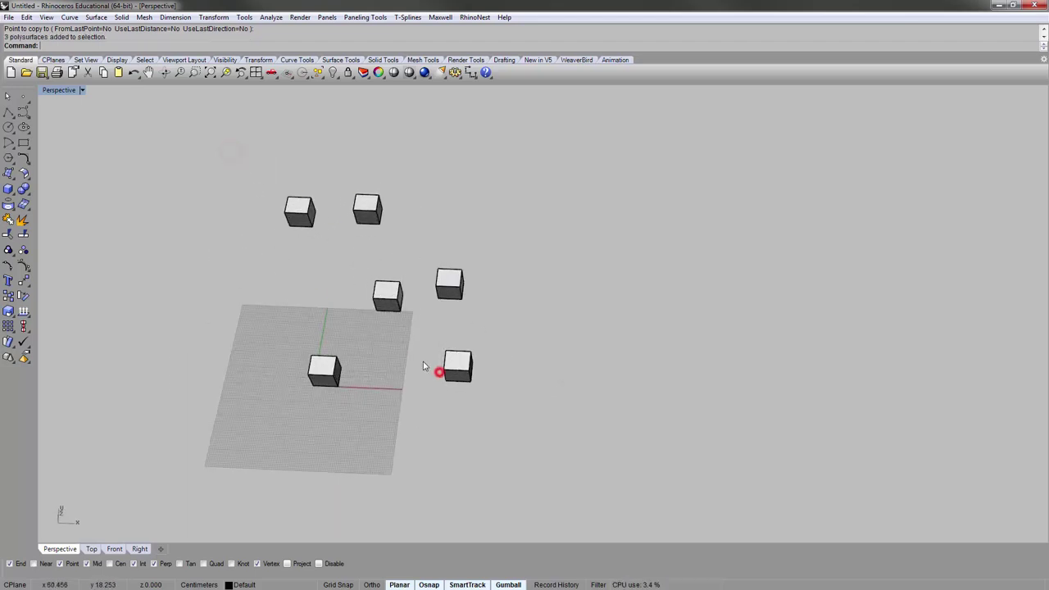
{"action": "left_click_drag", "start_coordinate": [250, 138], "coordinate": [412, 338]}
{"action": "left_click_drag", "start_coordinate": [571, 428], "coordinate": [331, 293]}
{"action": "left_click", "coordinate": [522, 376]}
{"action": "left_click_drag", "start_coordinate": [249, 161], "coordinate": [449, 417]}
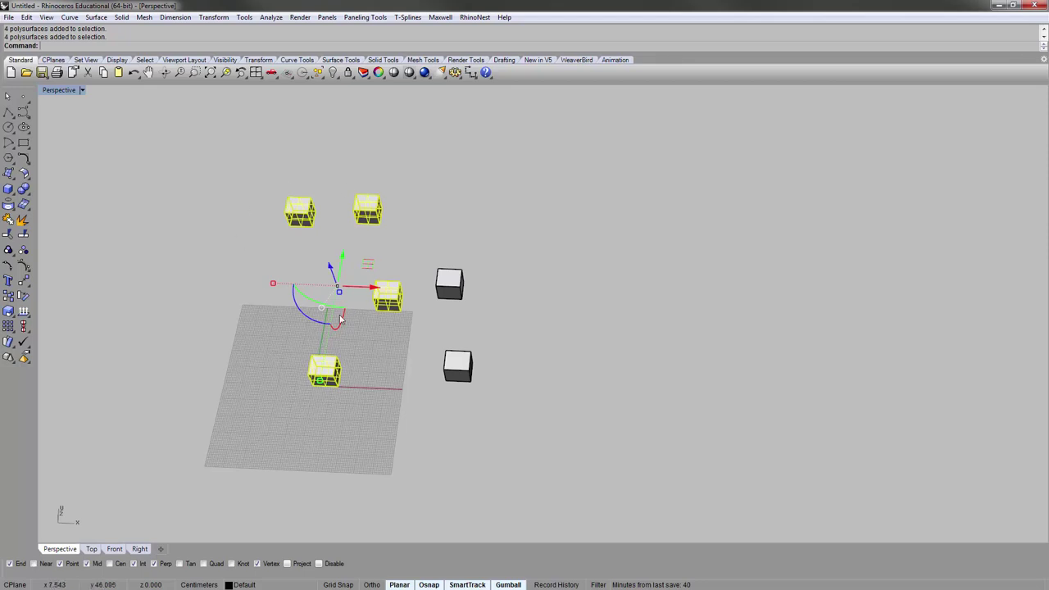
{"action": "scroll", "coordinate": [341, 320], "scroll_direction": "up", "scroll_amount": 6}
{"action": "key", "text": "Escape"}
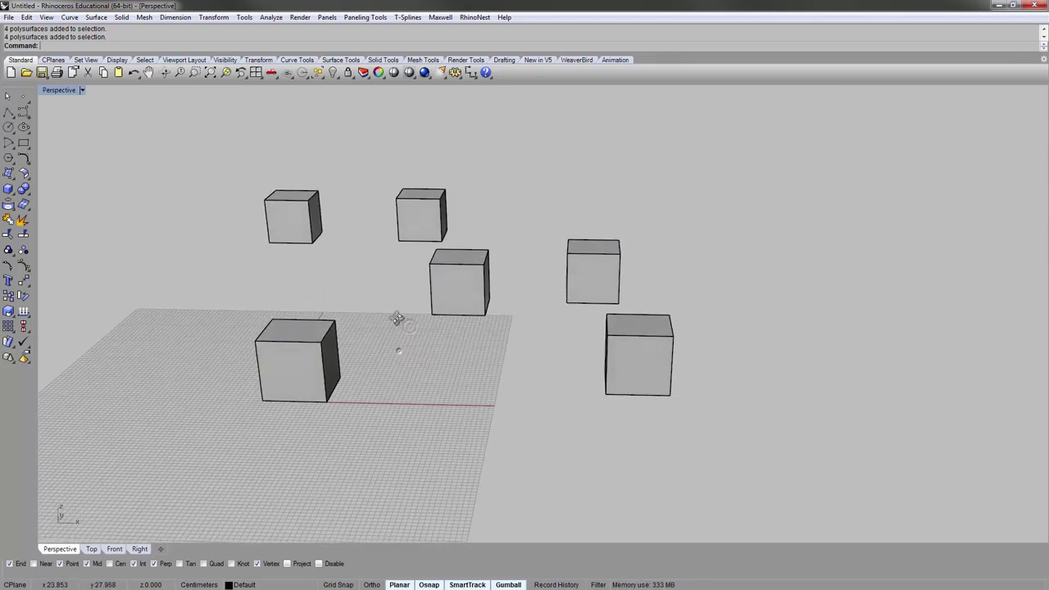
{"action": "scroll", "coordinate": [396, 319], "scroll_direction": "down", "scroll_amount": 4}
Step: Select the box at the origin individually and deselect it by picking empty space, repeating this twice
{"action": "left_click", "coordinate": [332, 353]}
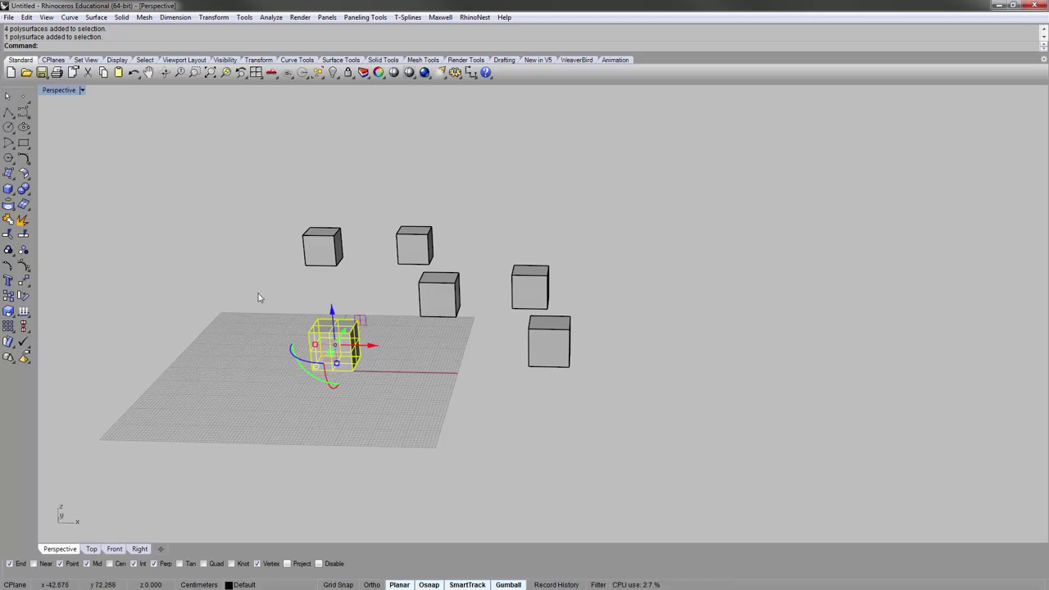
{"action": "left_click", "coordinate": [381, 356]}
{"action": "left_click", "coordinate": [318, 338]}
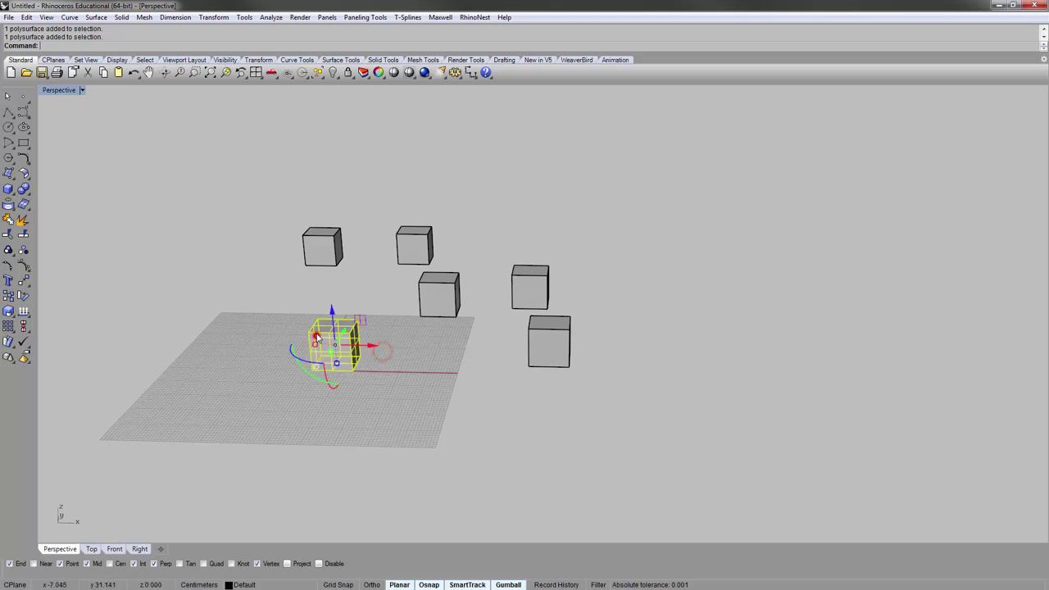
{"action": "left_click", "coordinate": [355, 273]}
Step: Select the far-left box behind the grid, zoom to the selection, and restore the previous view
{"action": "left_click", "coordinate": [327, 255]}
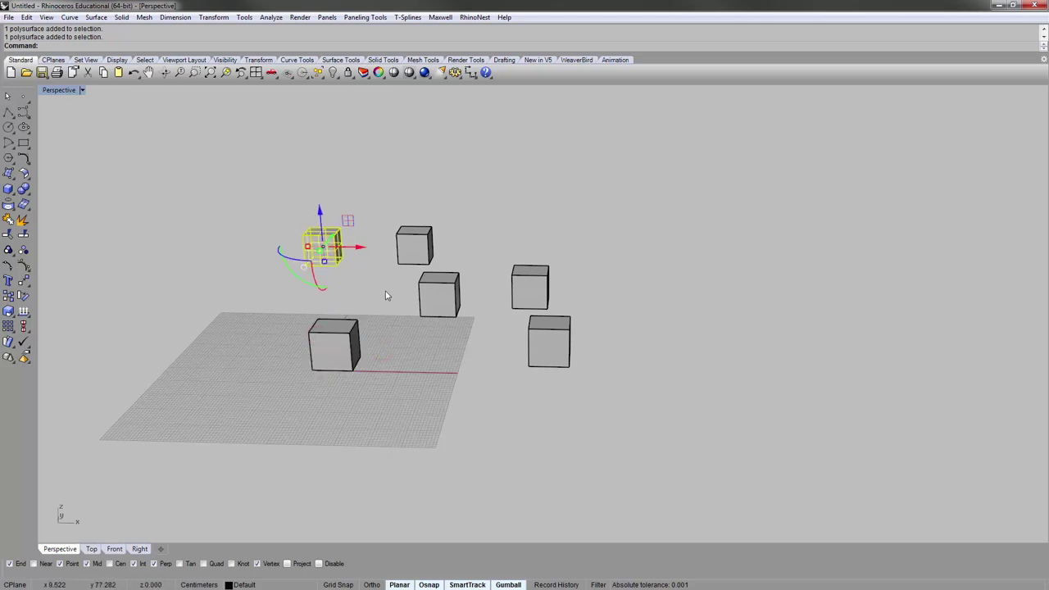
{"action": "key", "text": "ctrl+shift+e"}
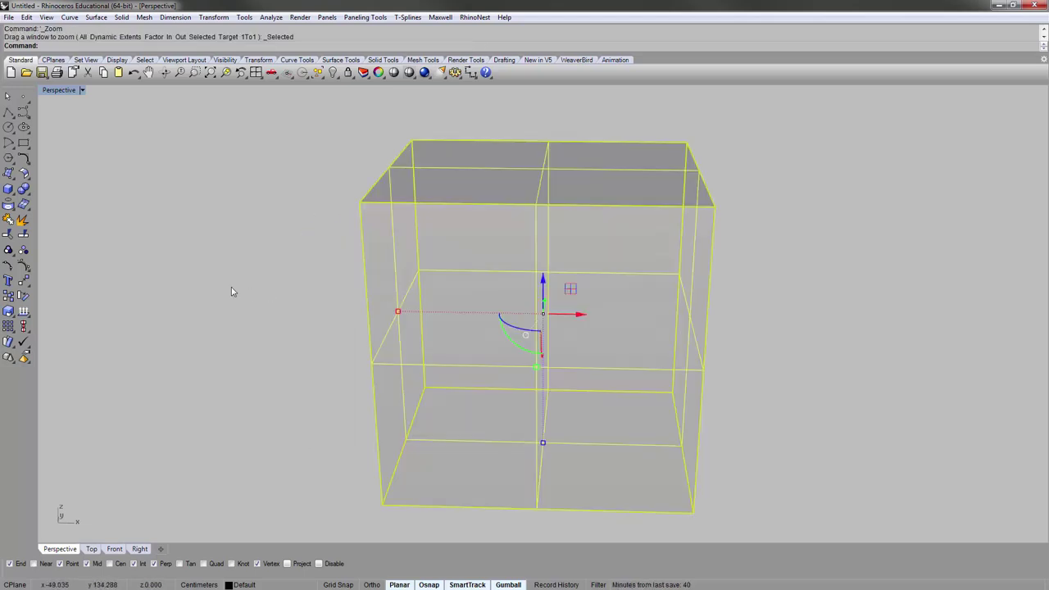
{"action": "key", "text": "Home"}
{"action": "scroll", "coordinate": [475, 270], "scroll_direction": "down", "scroll_amount": 3}
Step: Zoom to the farther of the two boxes right of the grid, return to the overview and deselect it
{"action": "left_click", "coordinate": [450, 287]}
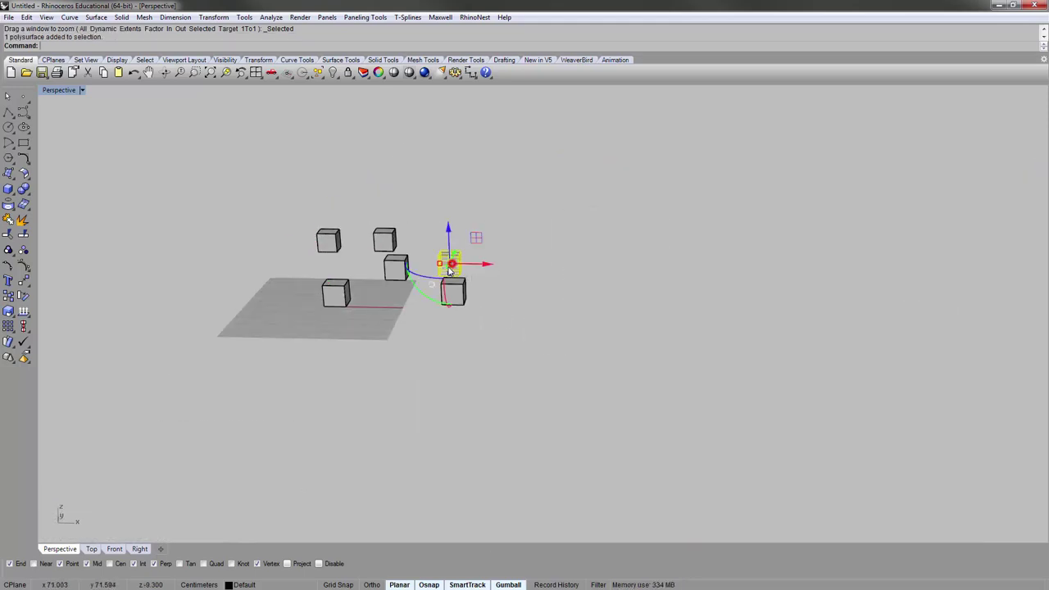
{"action": "key", "text": "ctrl+shift+e"}
{"action": "key", "text": "Home"}
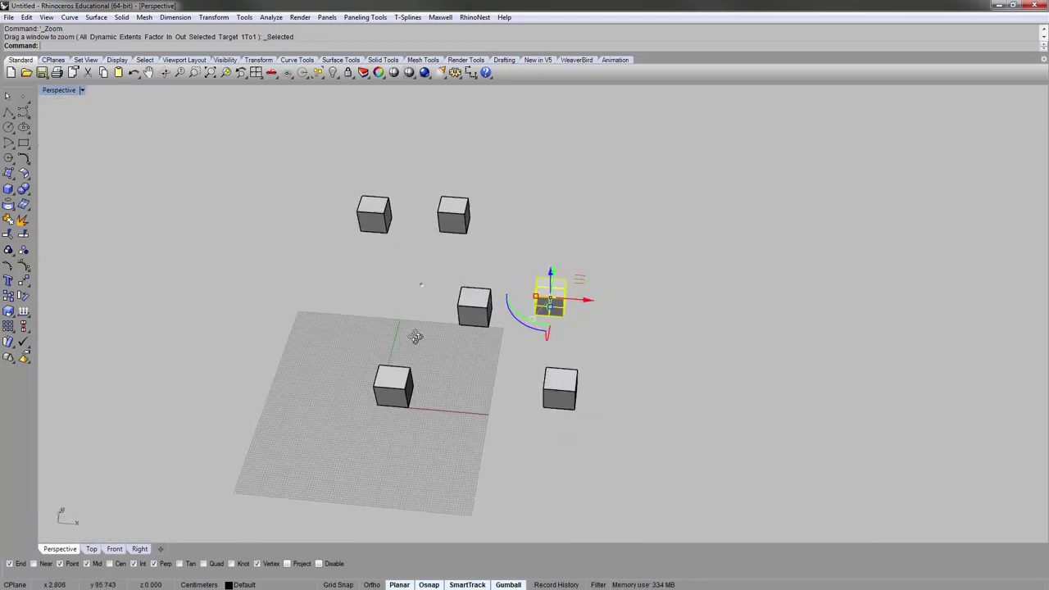
{"action": "left_click", "coordinate": [403, 299]}
{"action": "scroll", "coordinate": [443, 282], "scroll_direction": "up", "scroll_amount": 5}
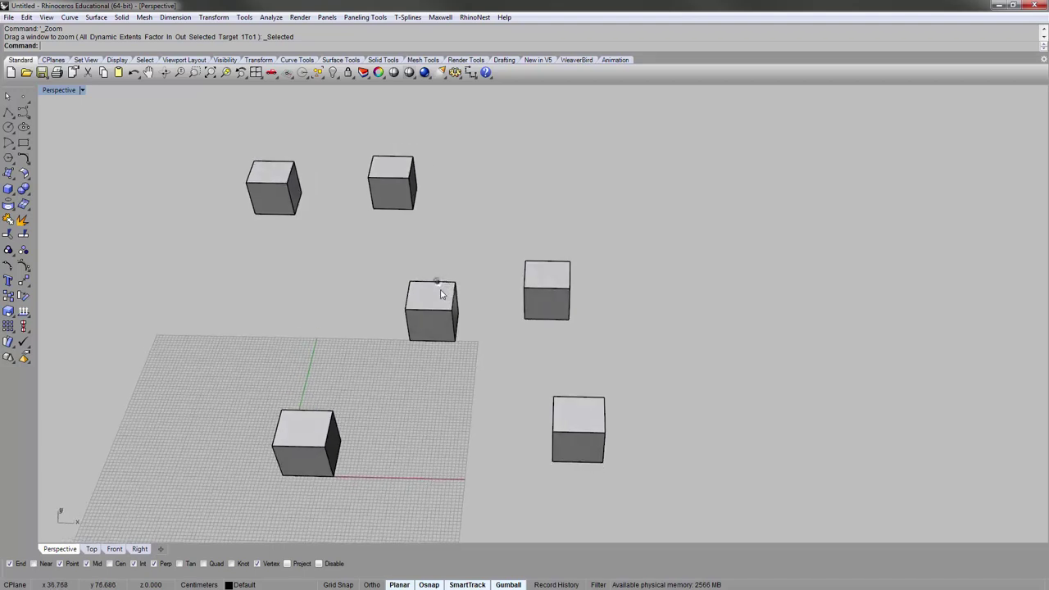
Step: Assign the default.Popup toolbar to the middle mouse button in the Rhino Options and try it in the viewport
{"action": "left_click", "coordinate": [244, 18]}
{"action": "left_click", "coordinate": [586, 177]}
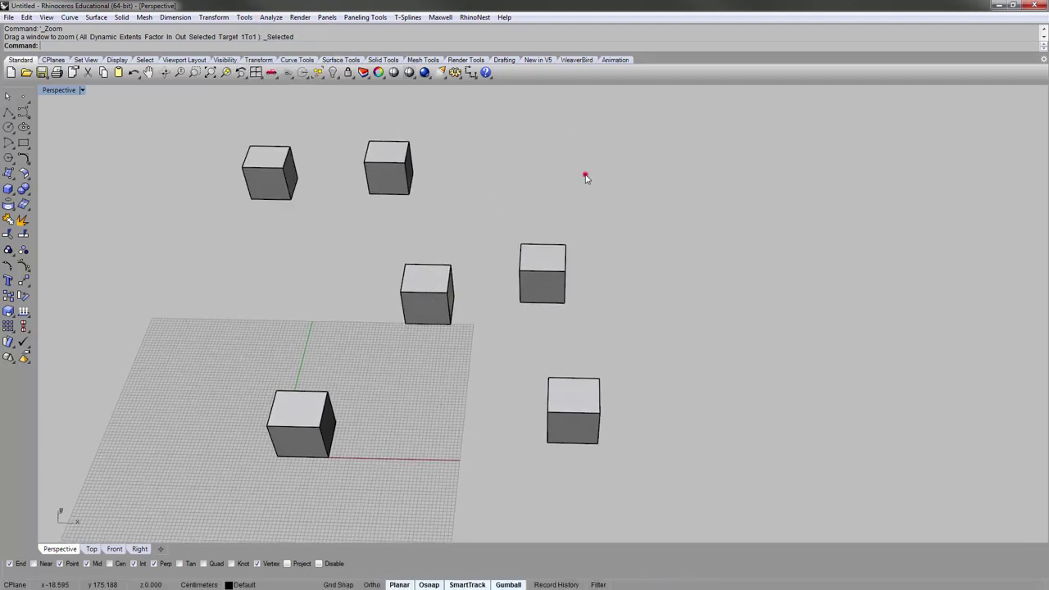
{"action": "left_click", "coordinate": [244, 17]}
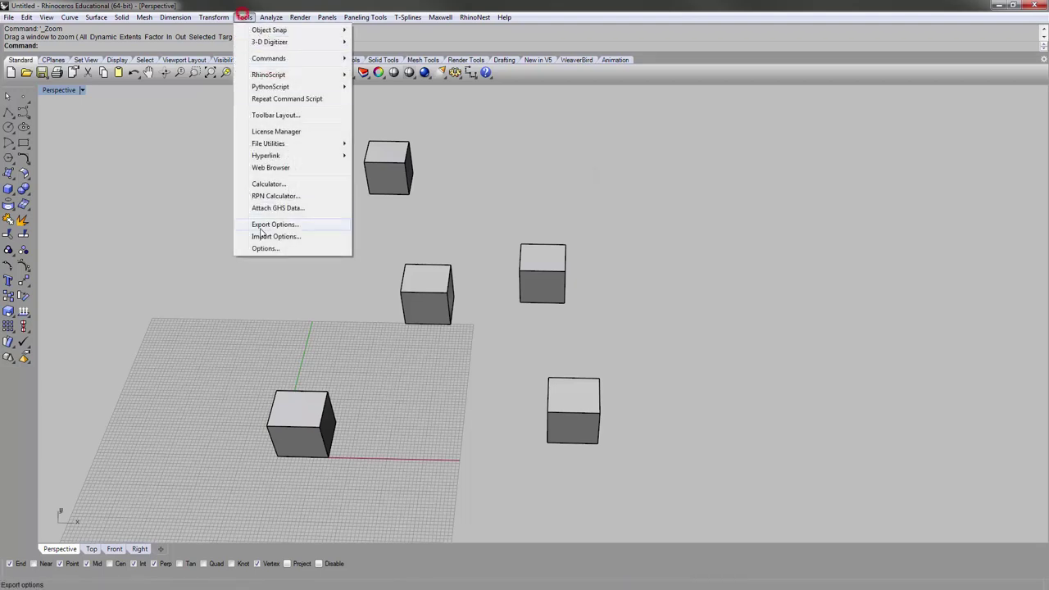
{"action": "left_click", "coordinate": [264, 248]}
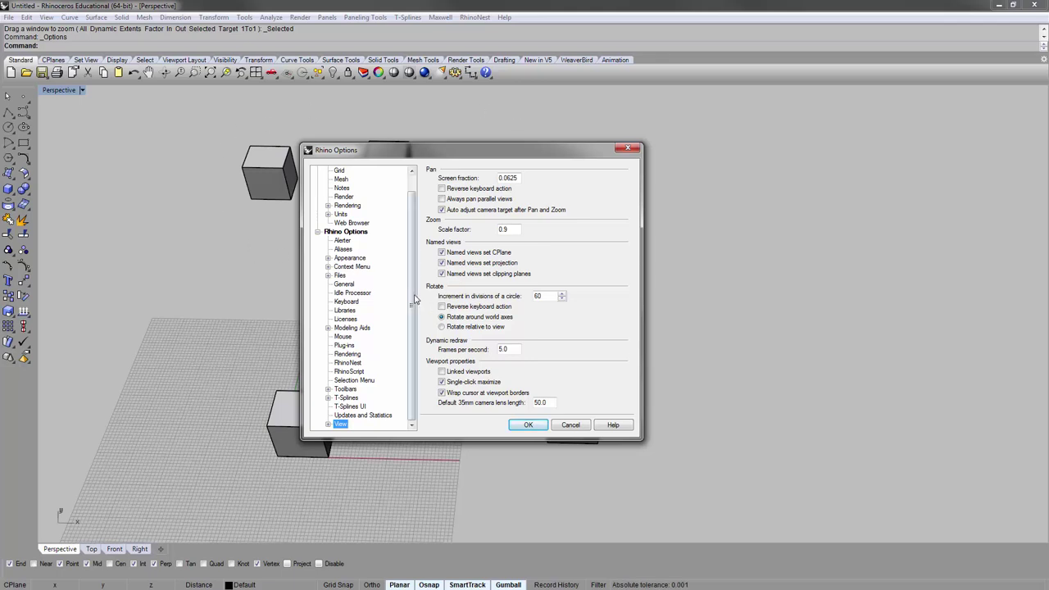
{"action": "left_click", "coordinate": [347, 337]}
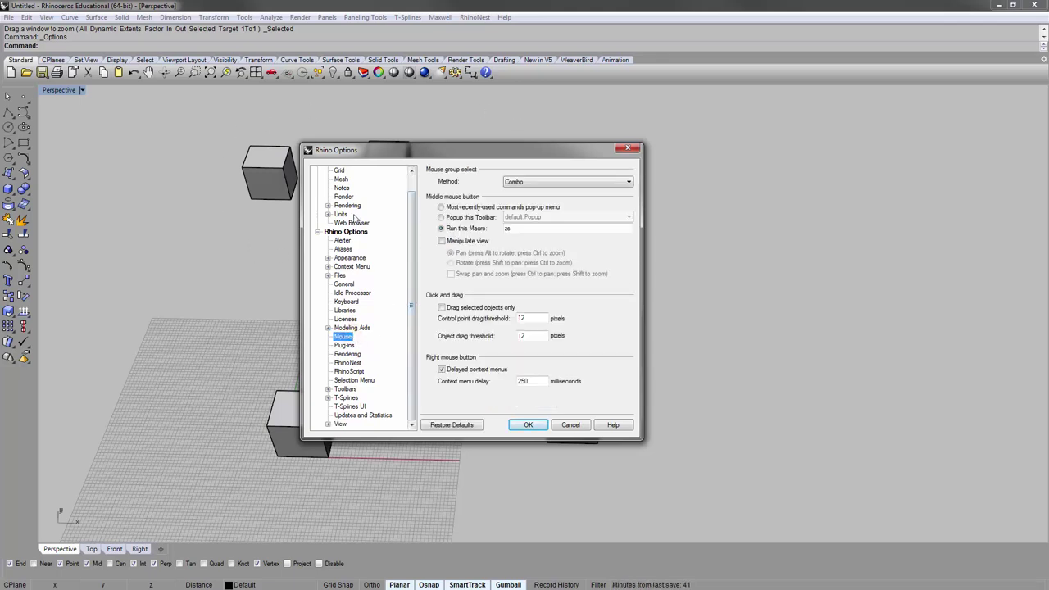
{"action": "left_click_drag", "start_coordinate": [411, 246], "coordinate": [405, 203]}
{"action": "left_click", "coordinate": [485, 221]}
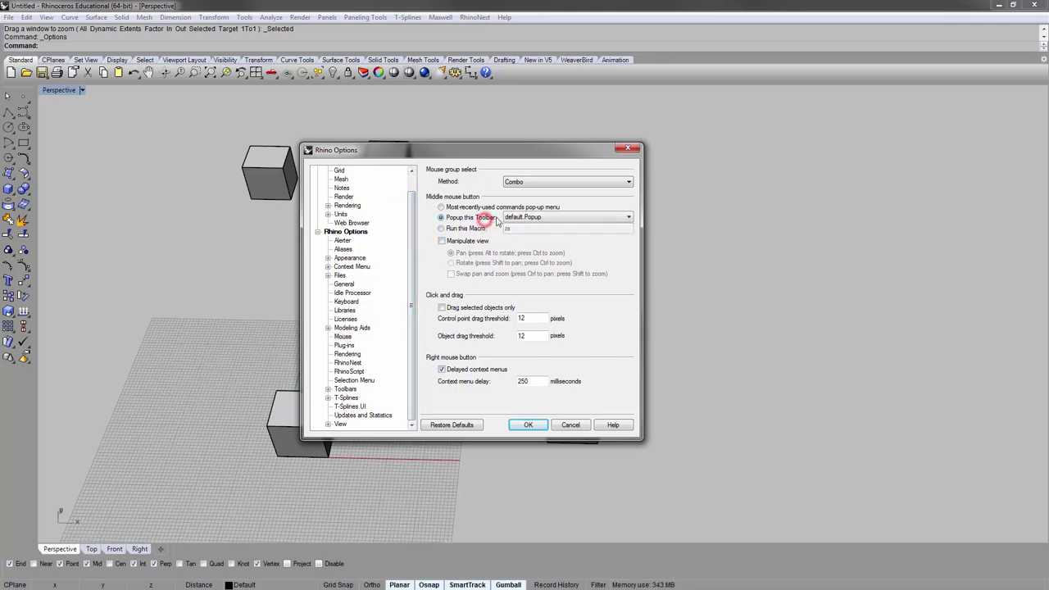
{"action": "left_click", "coordinate": [541, 217]}
{"action": "left_click", "coordinate": [555, 205]}
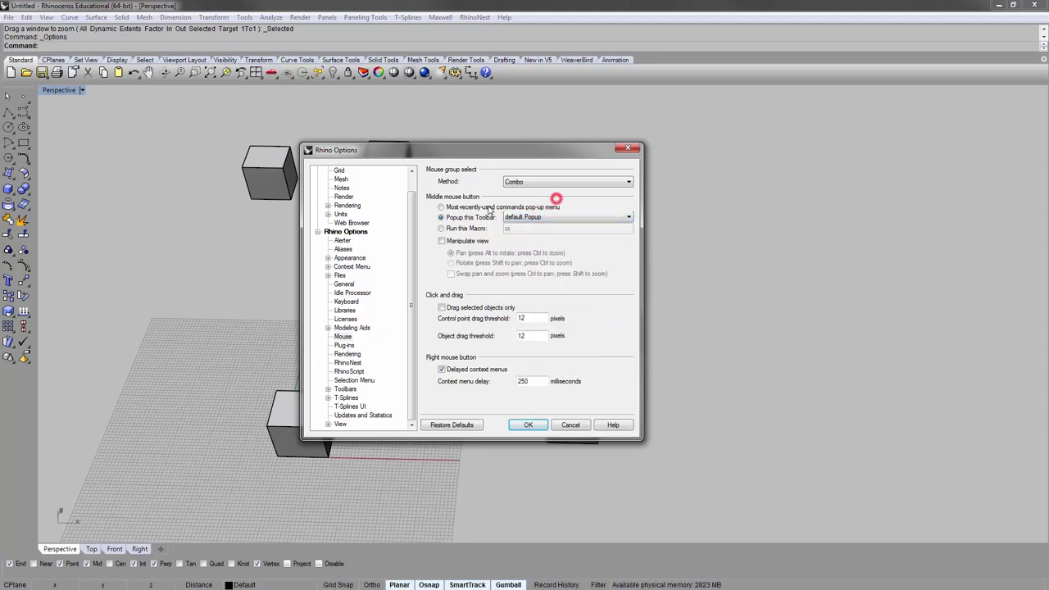
{"action": "left_click", "coordinate": [529, 425]}
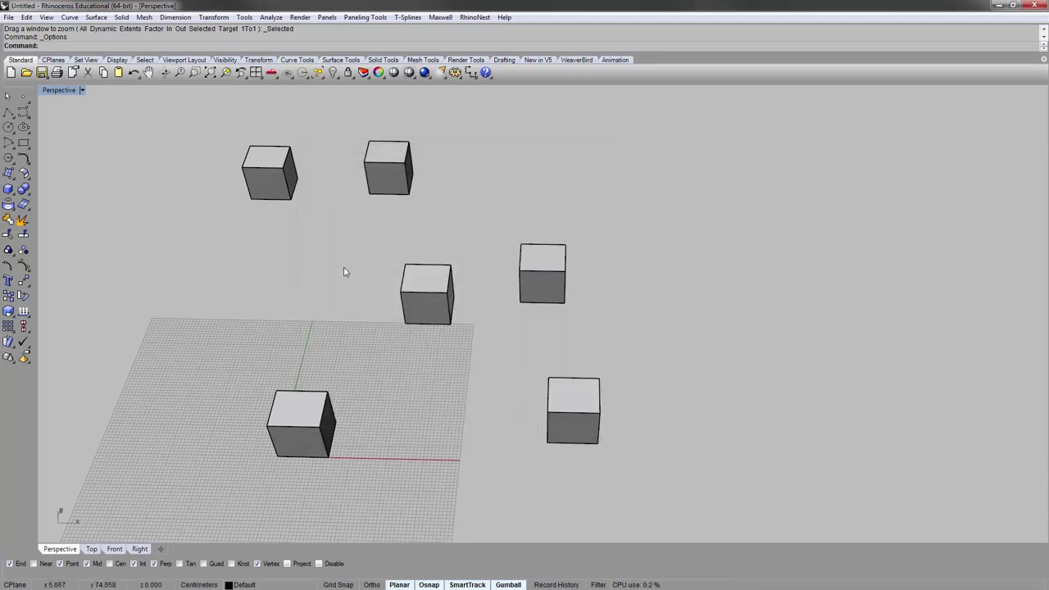
{"action": "middle_click", "coordinate": [344, 272]}
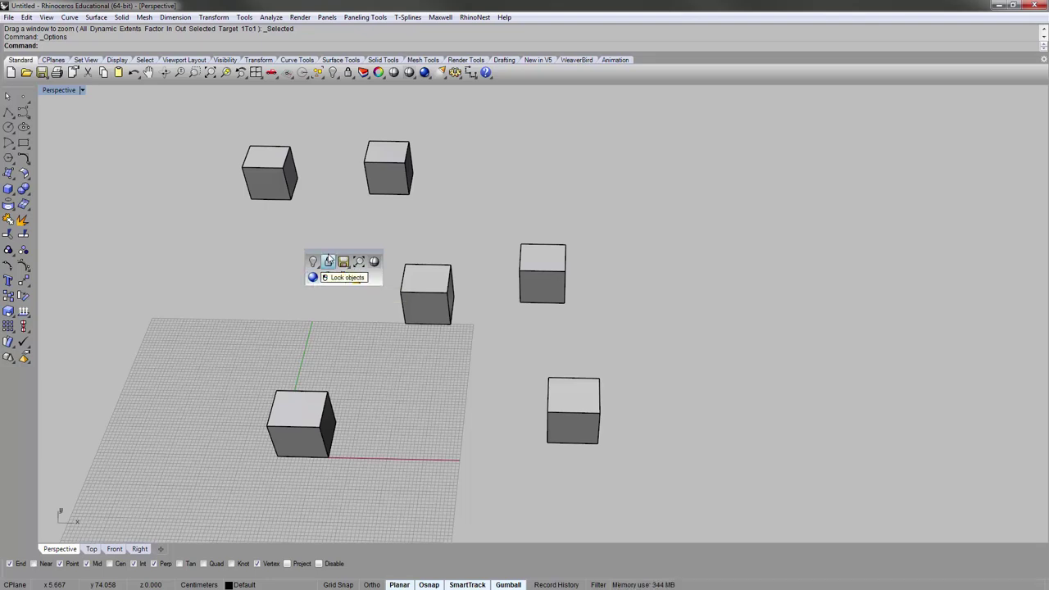
{"action": "left_click", "coordinate": [348, 218]}
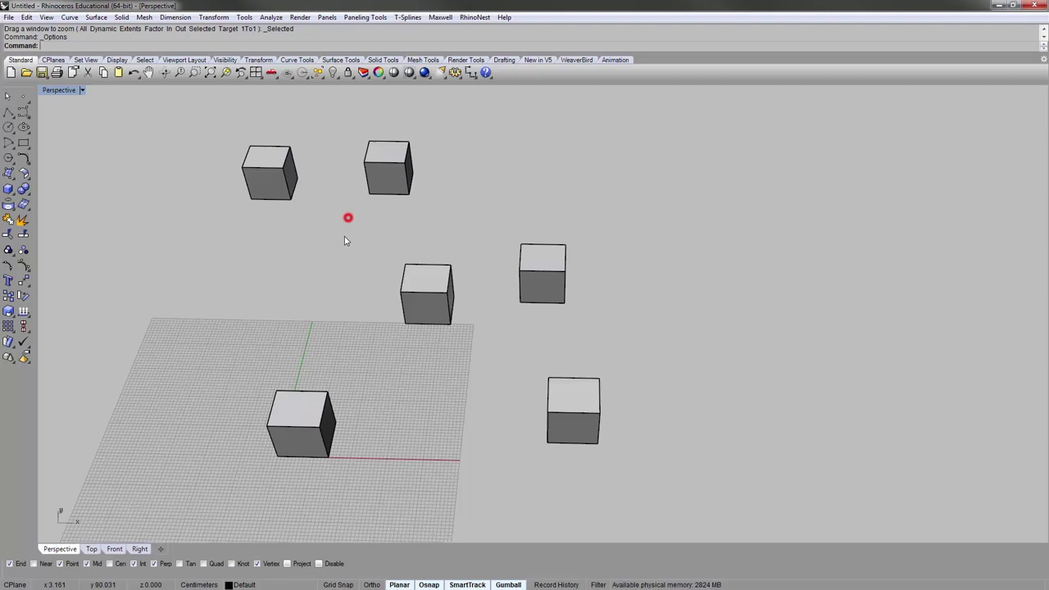
Step: Set the middle mouse button to run the macro zs in the Rhino Options
{"action": "left_click", "coordinate": [244, 17]}
{"action": "left_click", "coordinate": [286, 248]}
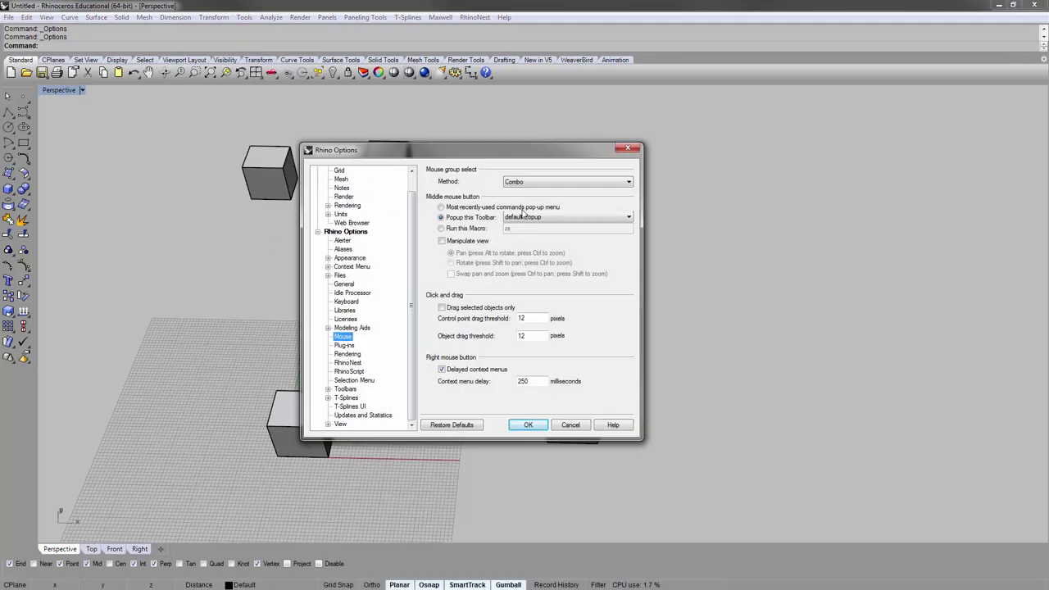
{"action": "left_click", "coordinate": [480, 229]}
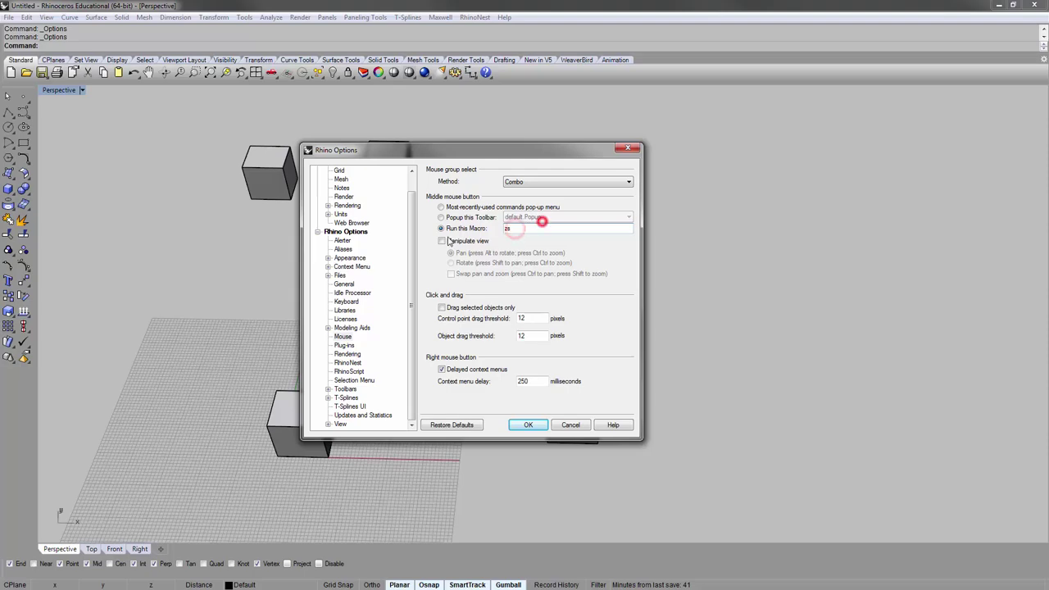
{"action": "left_click", "coordinate": [525, 225]}
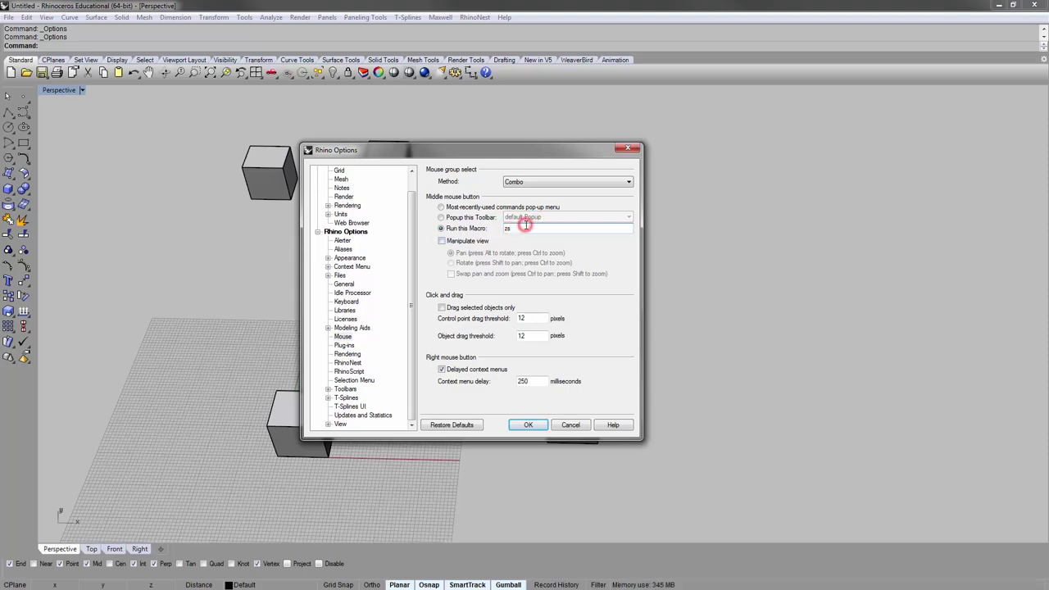
{"action": "left_click", "coordinate": [528, 425]}
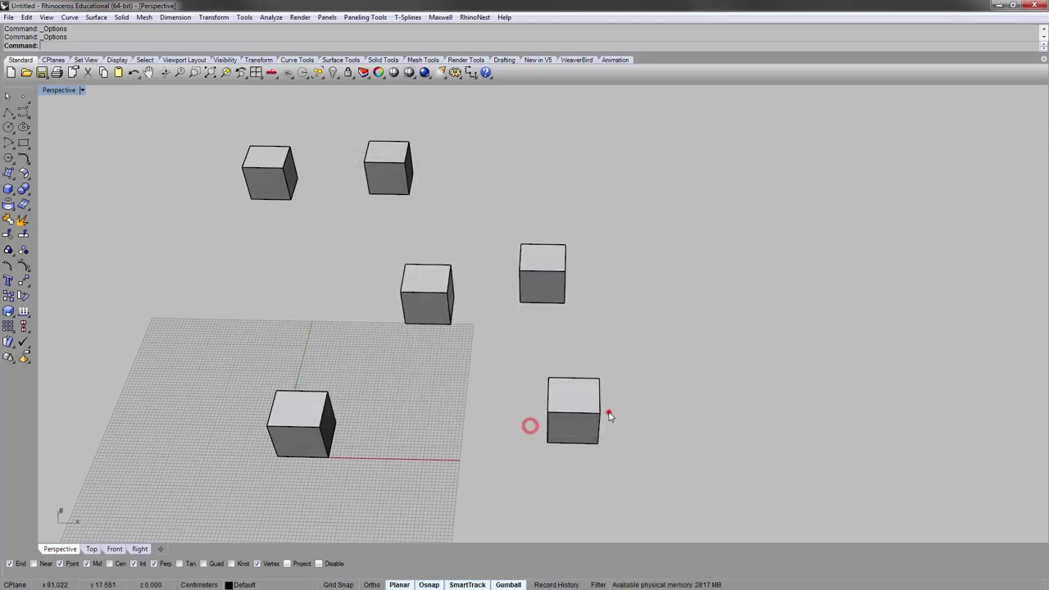
Step: Select the farther box right of the grid and zoom to it with the ZS command, discarding the mistyped Zf entry
{"action": "middle_click", "coordinate": [610, 414]}
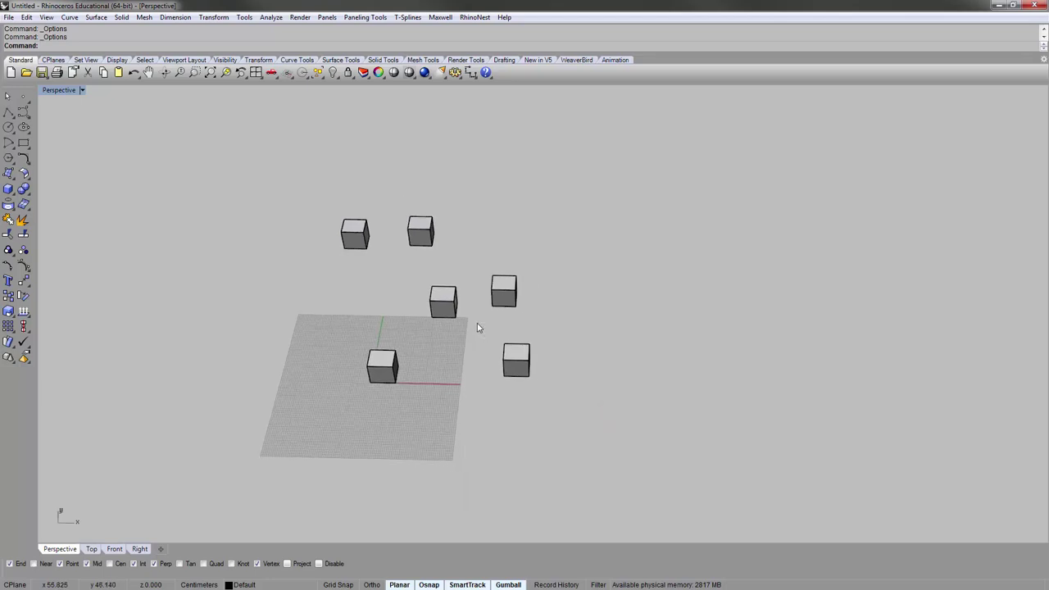
{"action": "left_click", "coordinate": [515, 358]}
{"action": "left_click", "coordinate": [555, 279]}
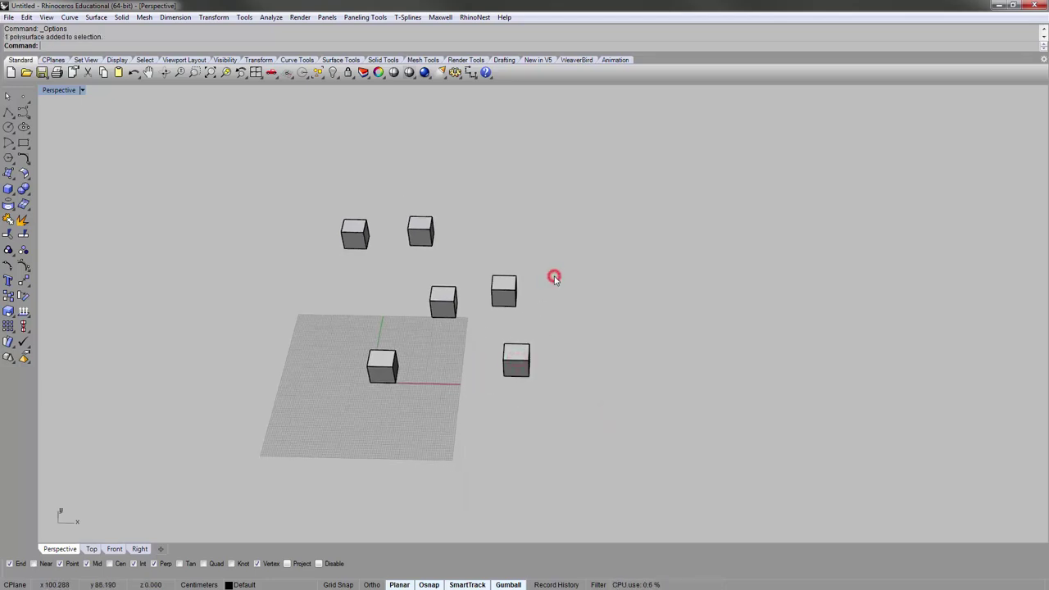
{"action": "left_click", "coordinate": [504, 295]}
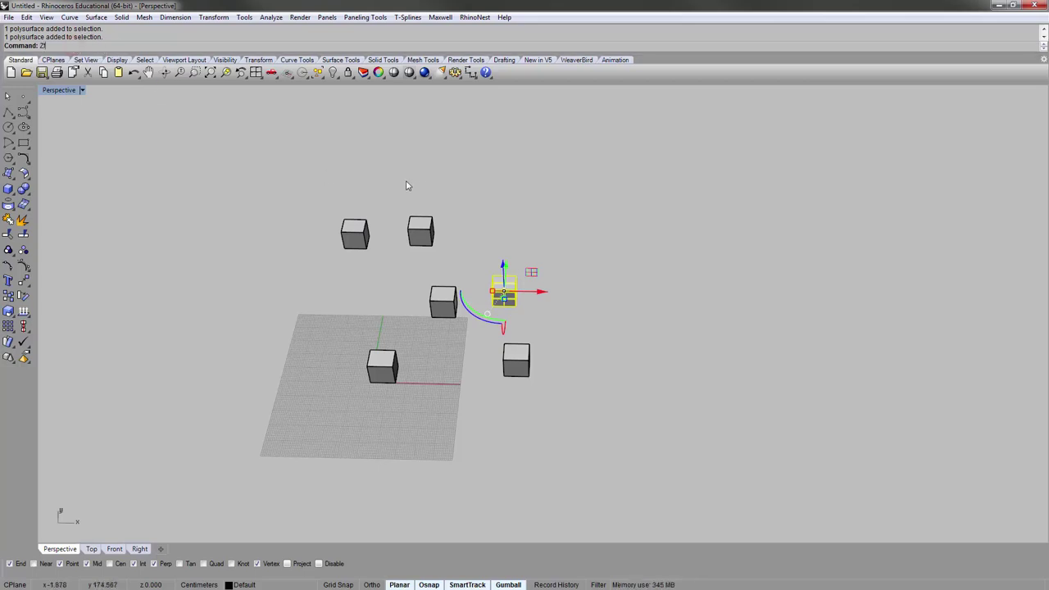
{"action": "type", "text": "f"}
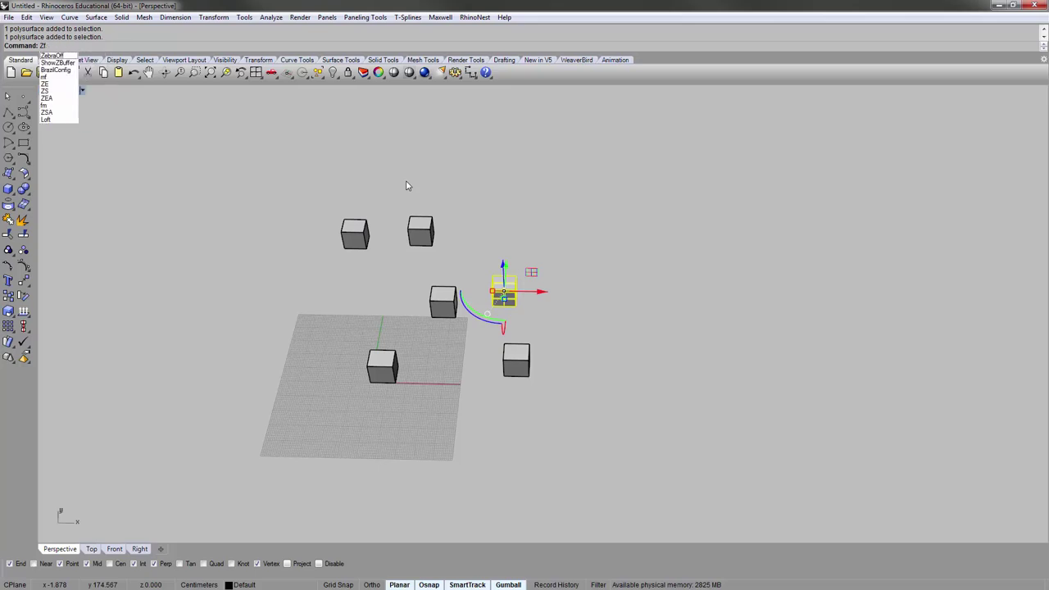
{"action": "key", "text": "Escape"}
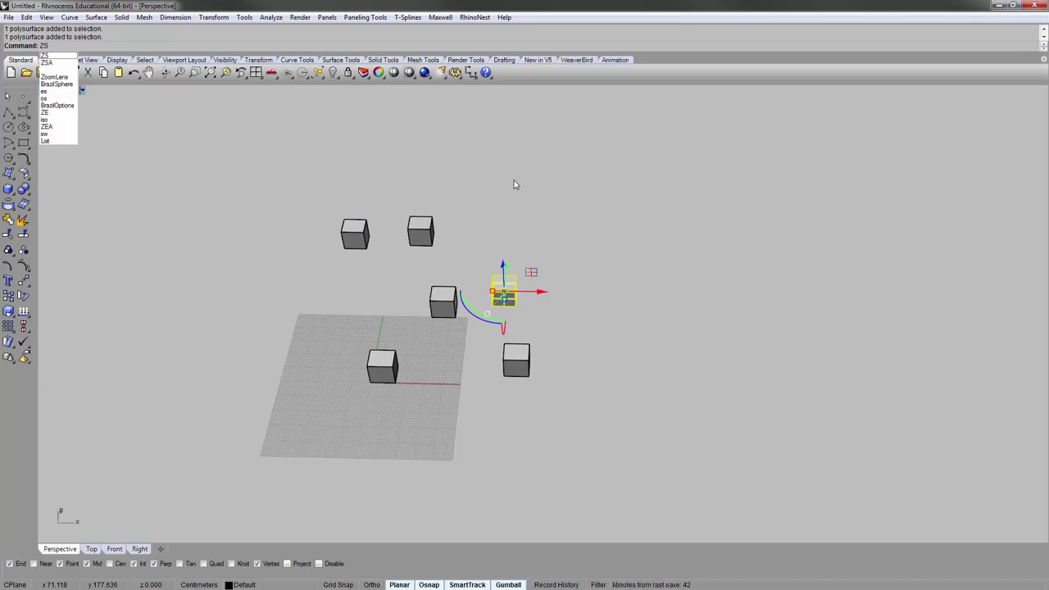
{"action": "key", "text": "Return"}
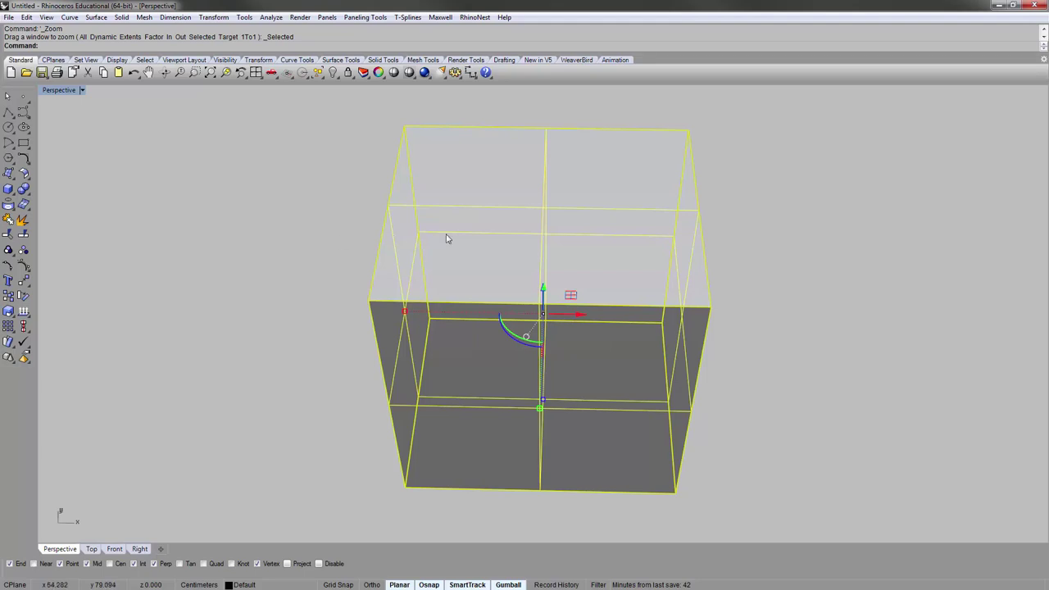
{"action": "scroll", "coordinate": [546, 216], "scroll_direction": "down", "scroll_amount": 10}
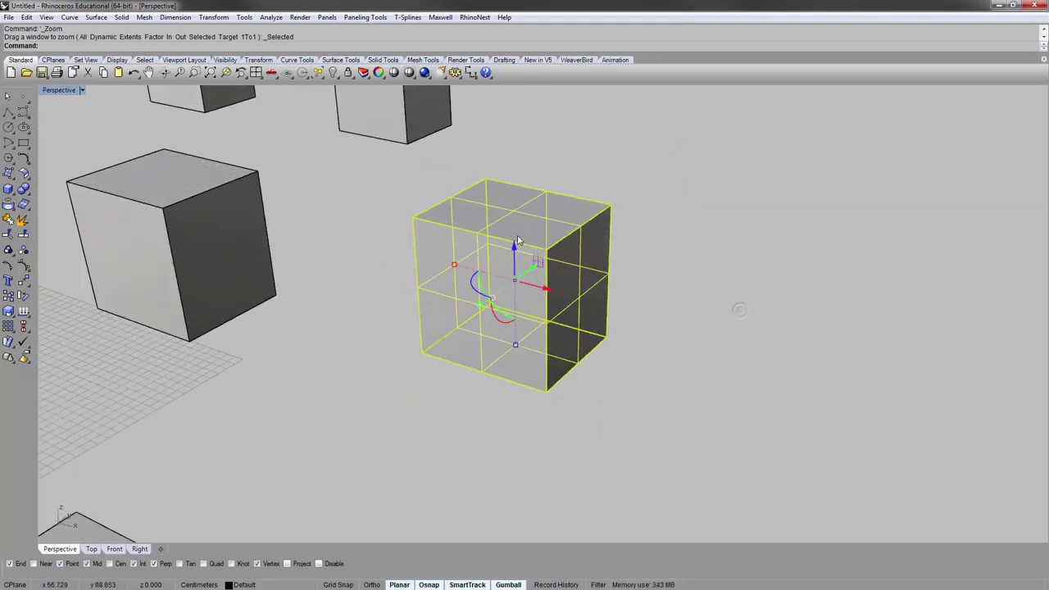
Step: Select the three boxes beside the grid with a crossing window, zoom to them, and deselect them
{"action": "scroll", "coordinate": [553, 335], "scroll_direction": "up", "scroll_amount": 3}
{"action": "left_click_drag", "start_coordinate": [588, 341], "coordinate": [393, 222]}
{"action": "scroll", "coordinate": [494, 263], "scroll_direction": "up", "scroll_amount": 5}
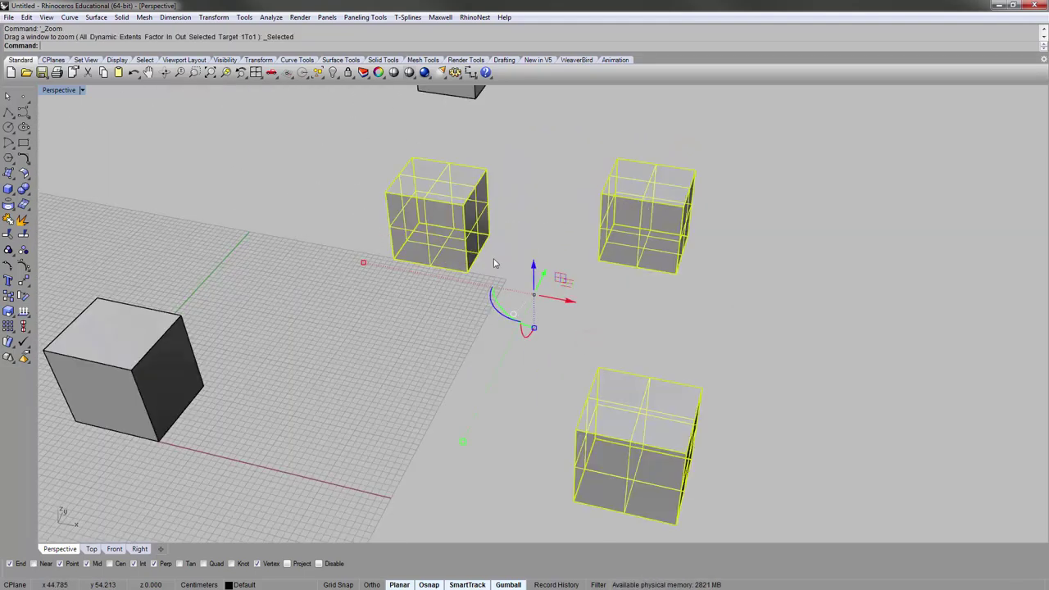
{"action": "scroll", "coordinate": [576, 273], "scroll_direction": "down", "scroll_amount": 2}
{"action": "scroll", "coordinate": [449, 251], "scroll_direction": "up", "scroll_amount": 2}
{"action": "left_click", "coordinate": [464, 302]}
{"action": "scroll", "coordinate": [443, 300], "scroll_direction": "down", "scroll_amount": 3}
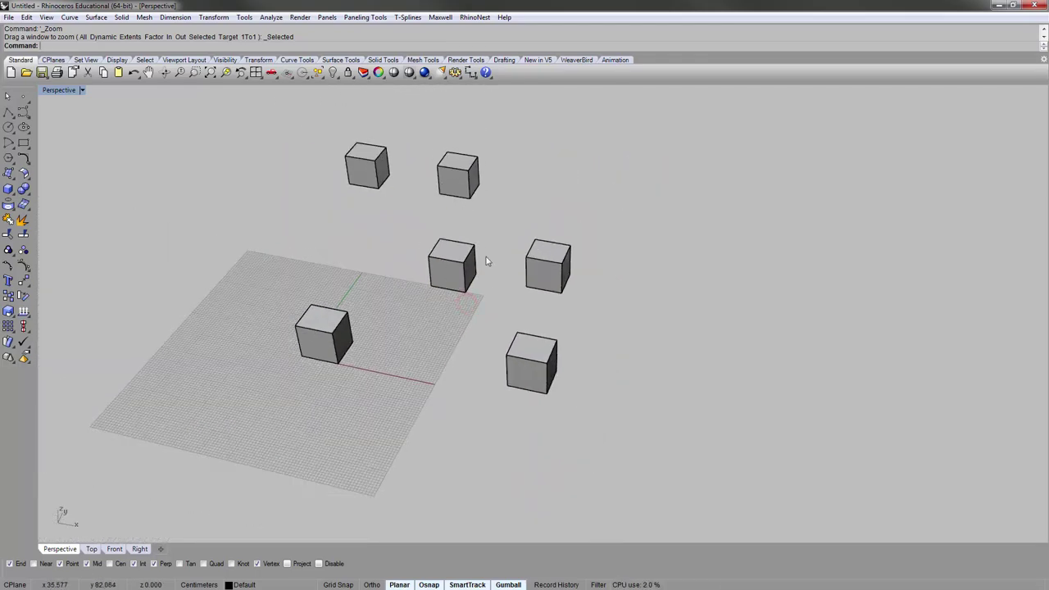
Step: Zoom in on the leftmost box behind the grid, clear the selection and return to the overview
{"action": "left_click_drag", "start_coordinate": [367, 174], "coordinate": [364, 172]}
{"action": "scroll", "coordinate": [492, 258], "scroll_direction": "up", "scroll_amount": 5}
{"action": "left_click", "coordinate": [404, 303]}
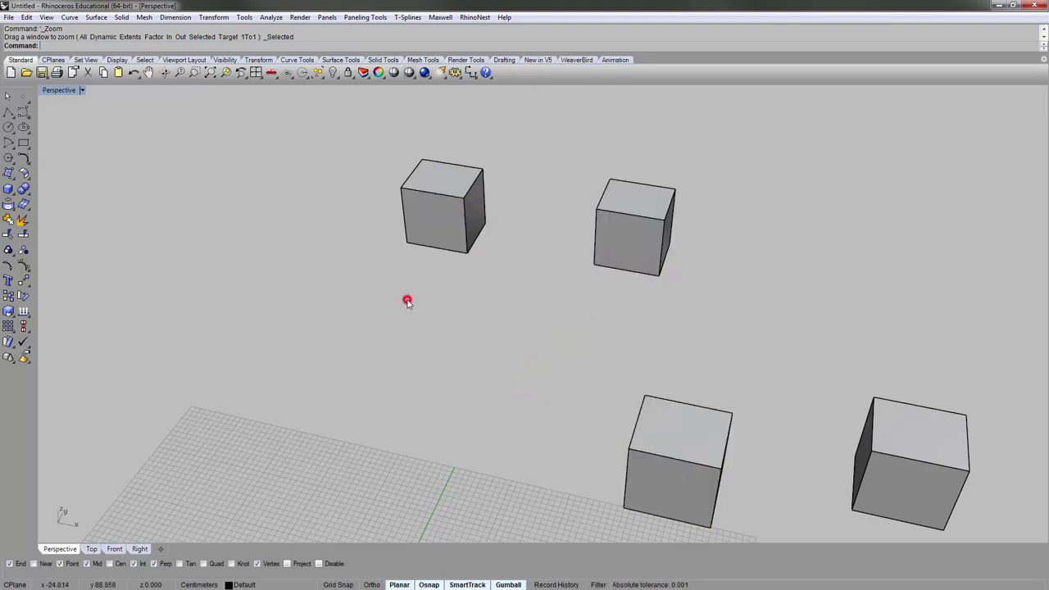
{"action": "scroll", "coordinate": [405, 303], "scroll_direction": "down", "scroll_amount": 3}
Step: Select the box on the grid, zoom to the selection and view it up close
{"action": "right_click_drag", "start_coordinate": [405, 302], "coordinate": [520, 263]}
{"action": "left_click", "coordinate": [436, 362]}
{"action": "key", "text": "ctrl+shift+e"}
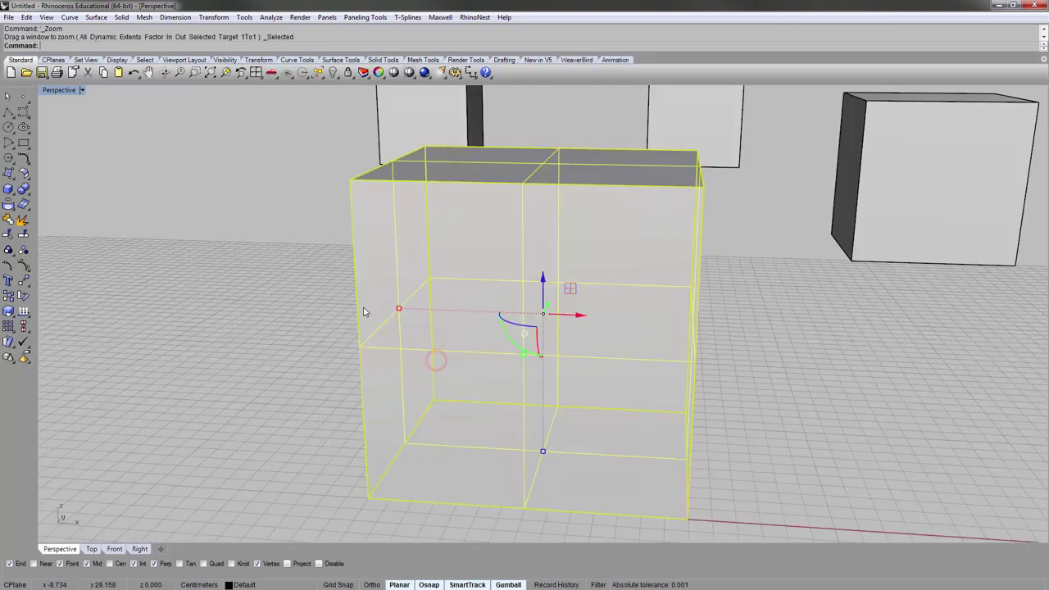
{"action": "scroll", "coordinate": [322, 276], "scroll_direction": "down", "scroll_amount": 2}
{"action": "scroll", "coordinate": [586, 270], "scroll_direction": "up", "scroll_amount": 8}
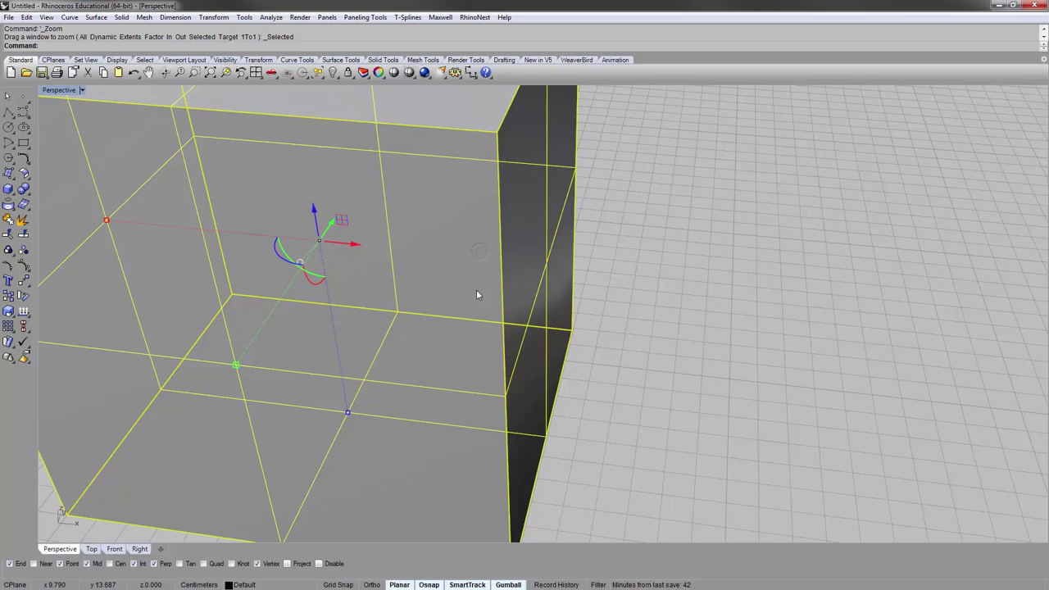
Step: Move the selected box far away from the grid along the X axis with the gumball and deselect it
{"action": "scroll", "coordinate": [477, 291], "scroll_direction": "down", "scroll_amount": 8}
{"action": "right_click_drag", "start_coordinate": [475, 290], "coordinate": [525, 270]}
{"action": "scroll", "coordinate": [478, 257], "scroll_direction": "down", "scroll_amount": 5}
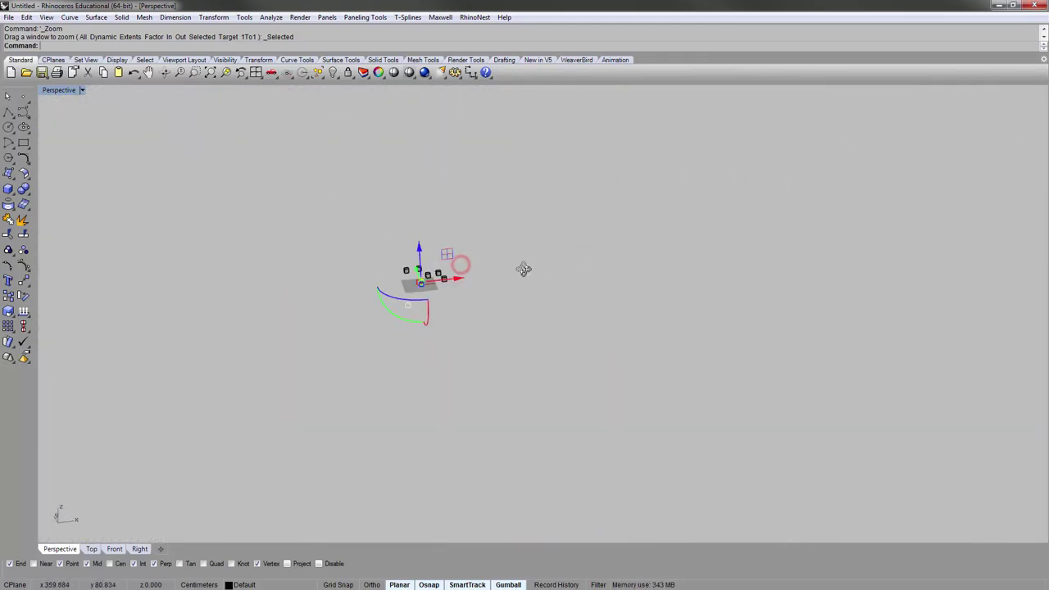
{"action": "left_click_drag", "start_coordinate": [456, 276], "coordinate": [881, 272]}
{"action": "left_click", "coordinate": [597, 278]}
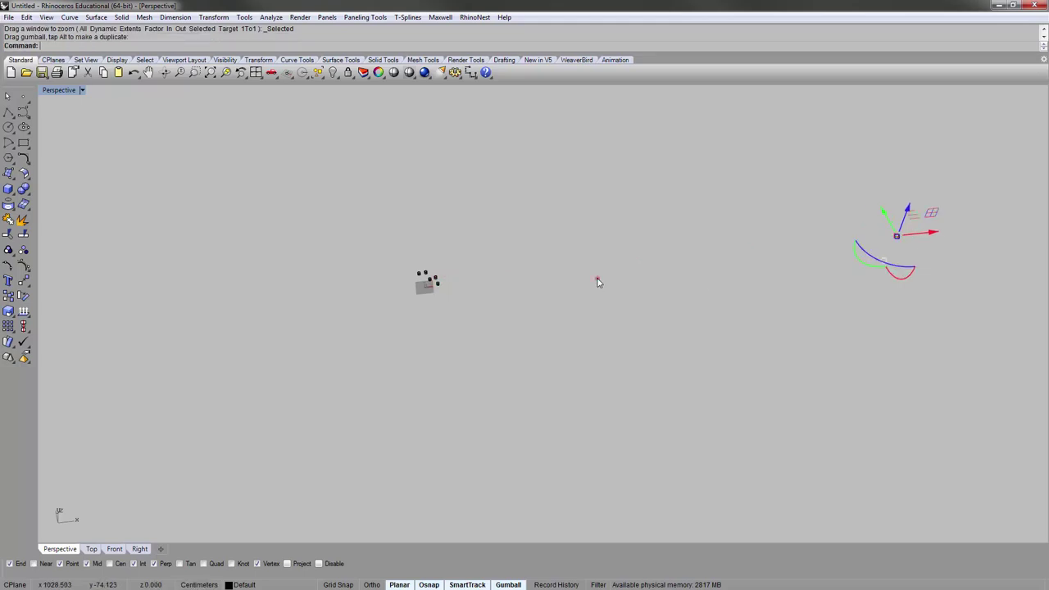
Step: Select the nearest box right of the grid, zoom to it and orbit around it
{"action": "scroll", "coordinate": [410, 278], "scroll_direction": "up", "scroll_amount": 6}
{"action": "right_click_drag", "start_coordinate": [532, 323], "coordinate": [620, 342]}
{"action": "scroll", "coordinate": [459, 347], "scroll_direction": "up", "scroll_amount": 3}
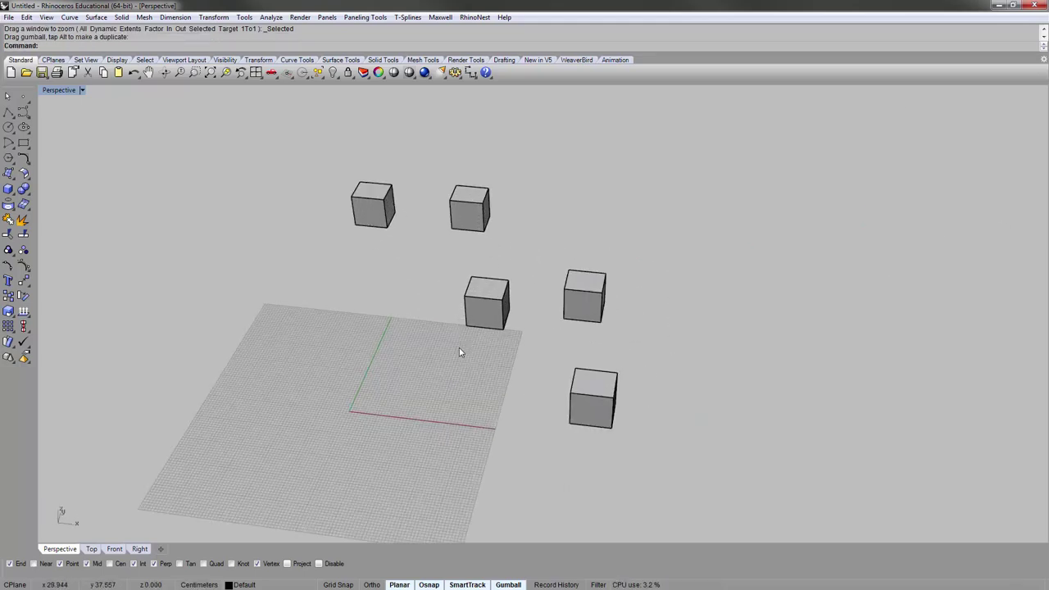
{"action": "right_click_drag", "start_coordinate": [459, 348], "coordinate": [546, 311]}
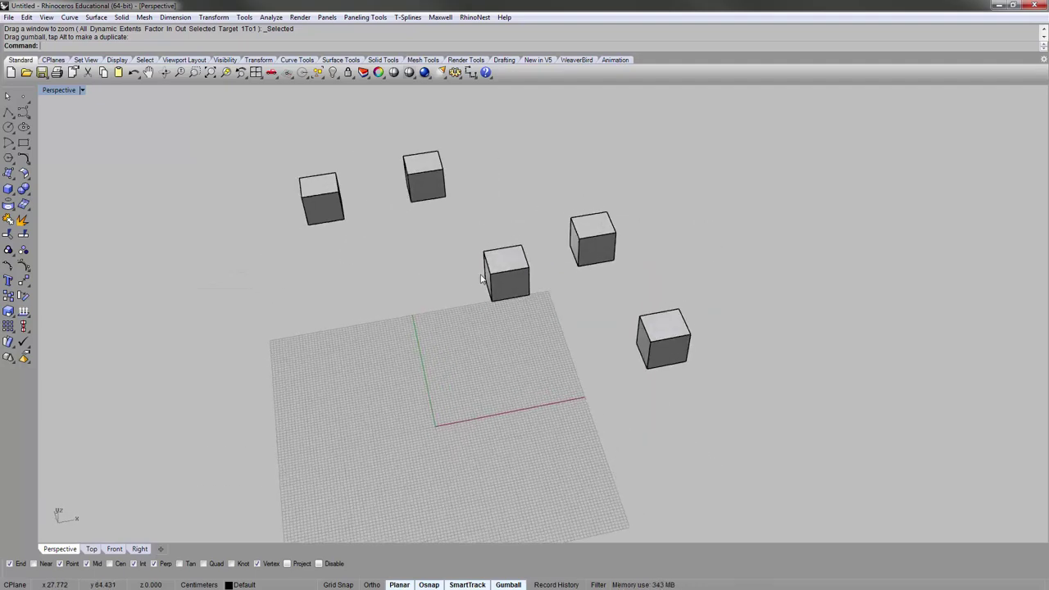
{"action": "scroll", "coordinate": [482, 279], "scroll_direction": "down", "scroll_amount": 4}
{"action": "left_click", "coordinate": [597, 312]}
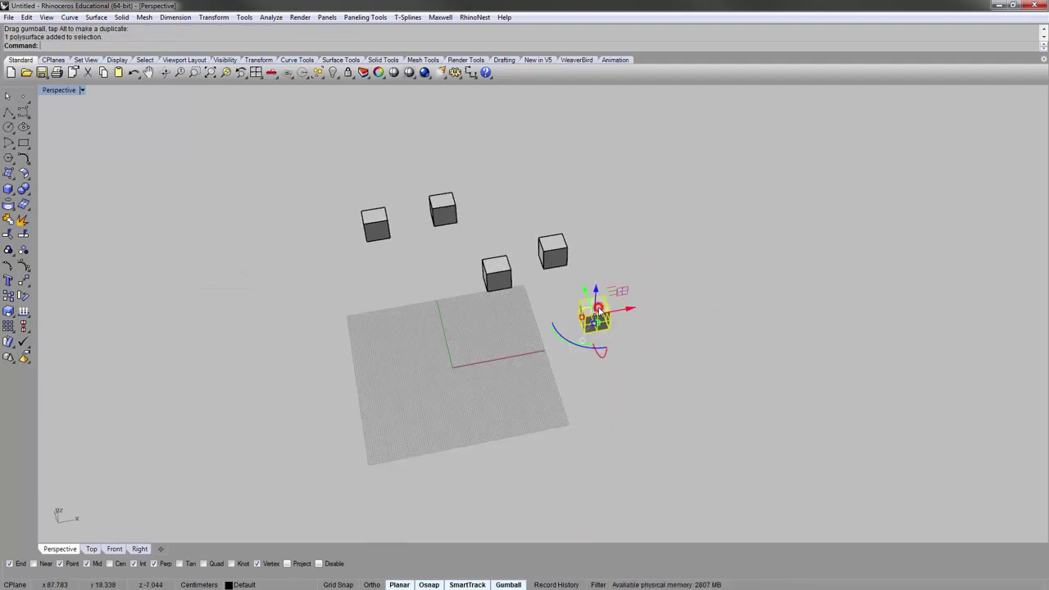
{"action": "key", "text": "ctrl+shift+e"}
{"action": "right_click_drag", "start_coordinate": [732, 354], "coordinate": [435, 320]}
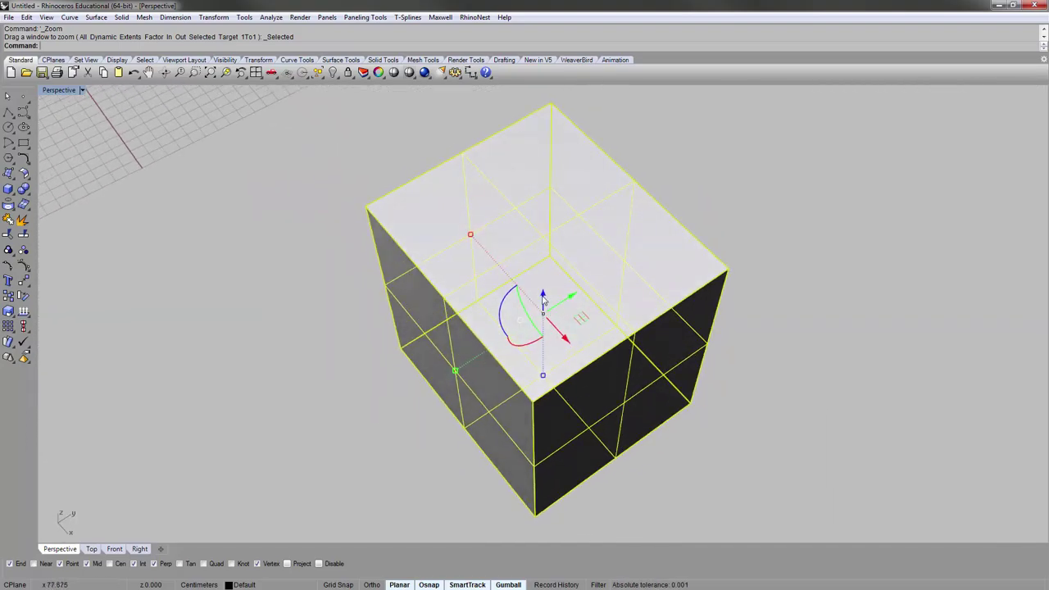
{"action": "right_click_drag", "start_coordinate": [409, 358], "coordinate": [162, 181]}
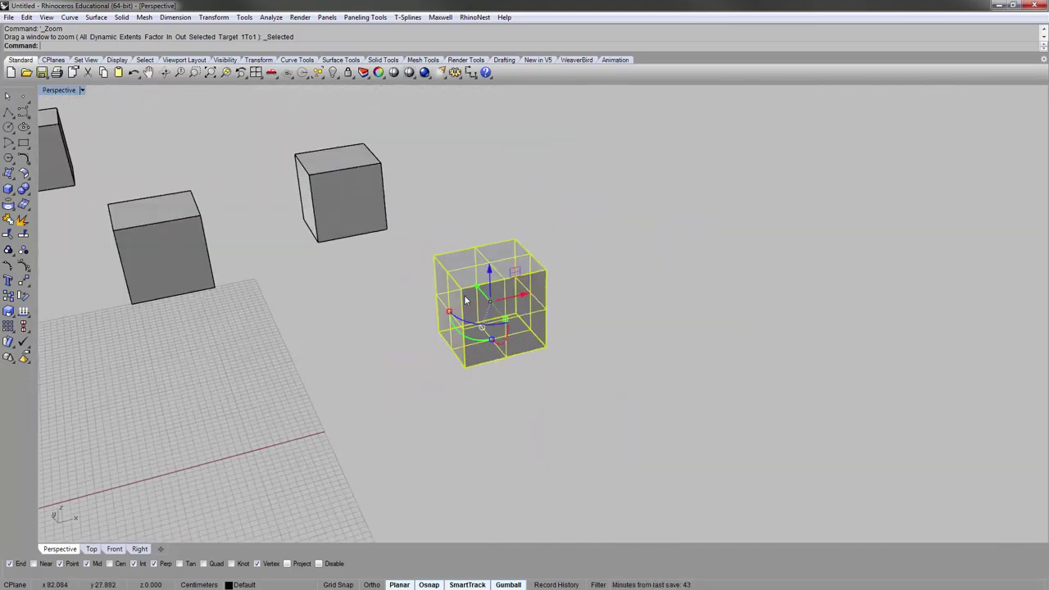
Step: Window-select the five boxes around the grid, zoom to them and orbit around the group
{"action": "scroll", "coordinate": [162, 181], "scroll_direction": "down", "scroll_amount": 3}
{"action": "left_click_drag", "start_coordinate": [148, 179], "coordinate": [588, 368]}
{"action": "key", "text": "Return"}
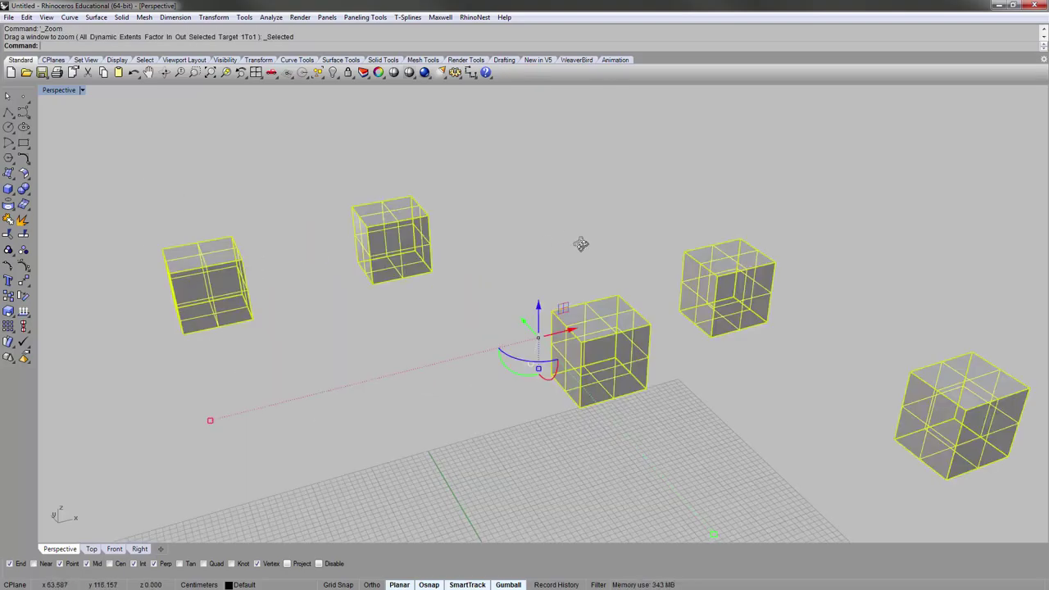
{"action": "right_click_drag", "start_coordinate": [581, 244], "coordinate": [508, 295]}
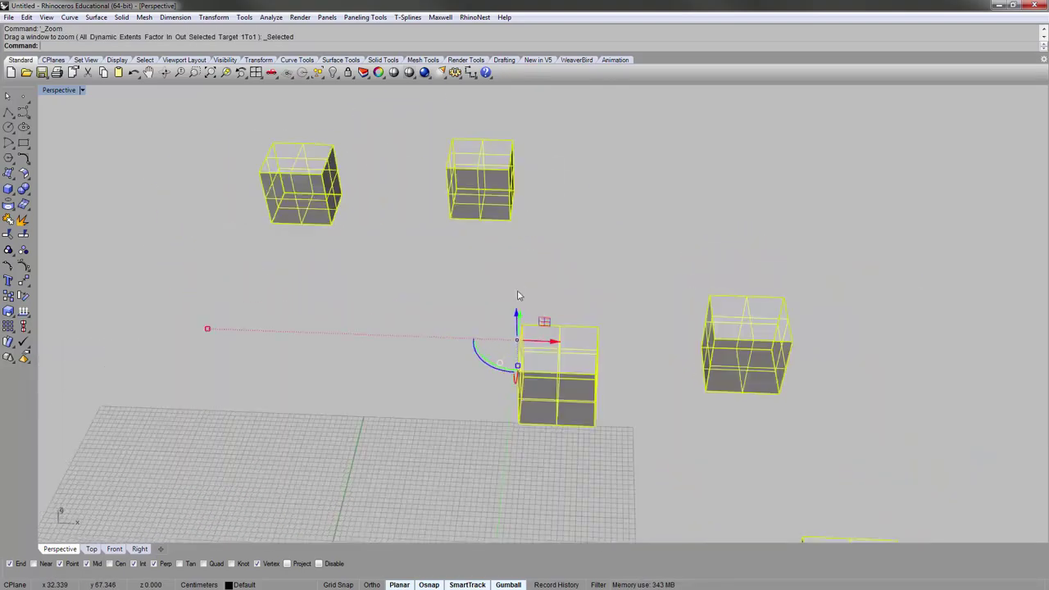
Step: Locate the distant box with manual view navigation and examine it up close
{"action": "scroll", "coordinate": [421, 277], "scroll_direction": "down", "scroll_amount": 3}
{"action": "scroll", "coordinate": [484, 276], "scroll_direction": "down", "scroll_amount": 5}
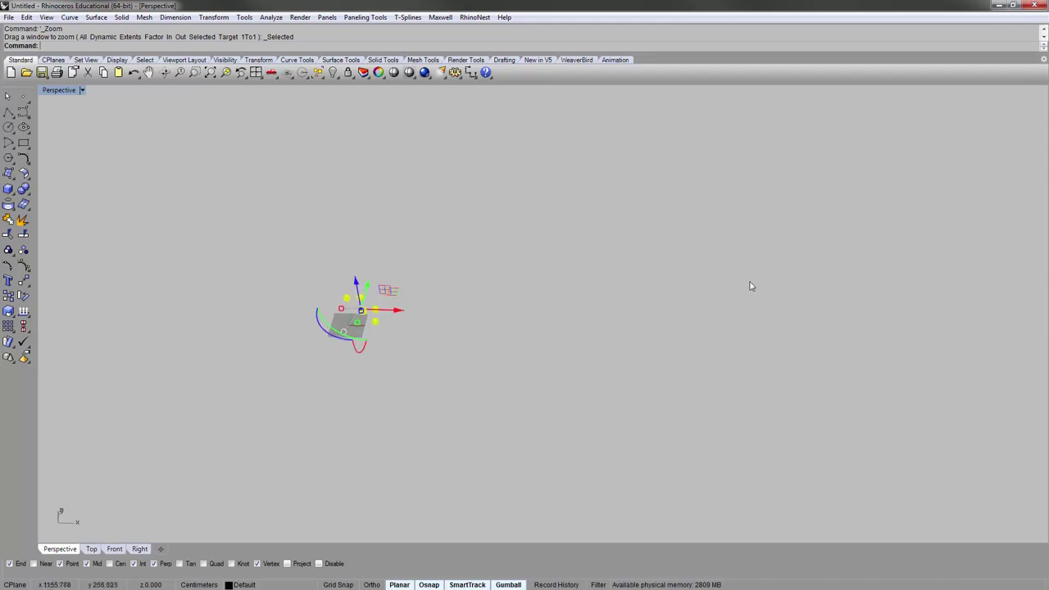
{"action": "scroll", "coordinate": [751, 286], "scroll_direction": "down", "scroll_amount": 2}
{"action": "scroll", "coordinate": [852, 321], "scroll_direction": "up", "scroll_amount": 3}
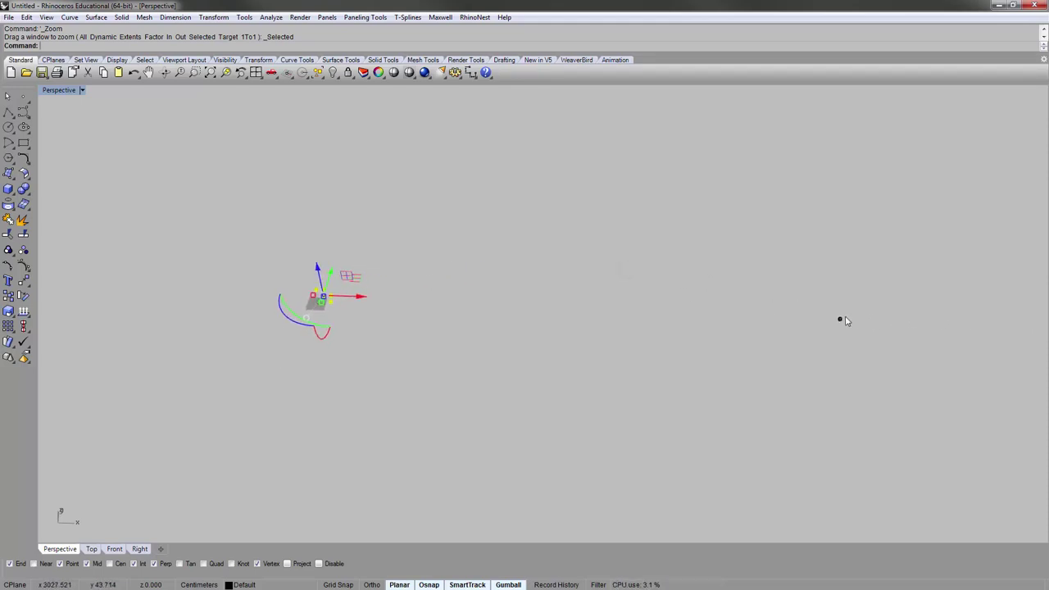
{"action": "scroll", "coordinate": [846, 321], "scroll_direction": "up", "scroll_amount": 1}
{"action": "right_click_drag", "start_coordinate": [847, 321], "coordinate": [803, 267]}
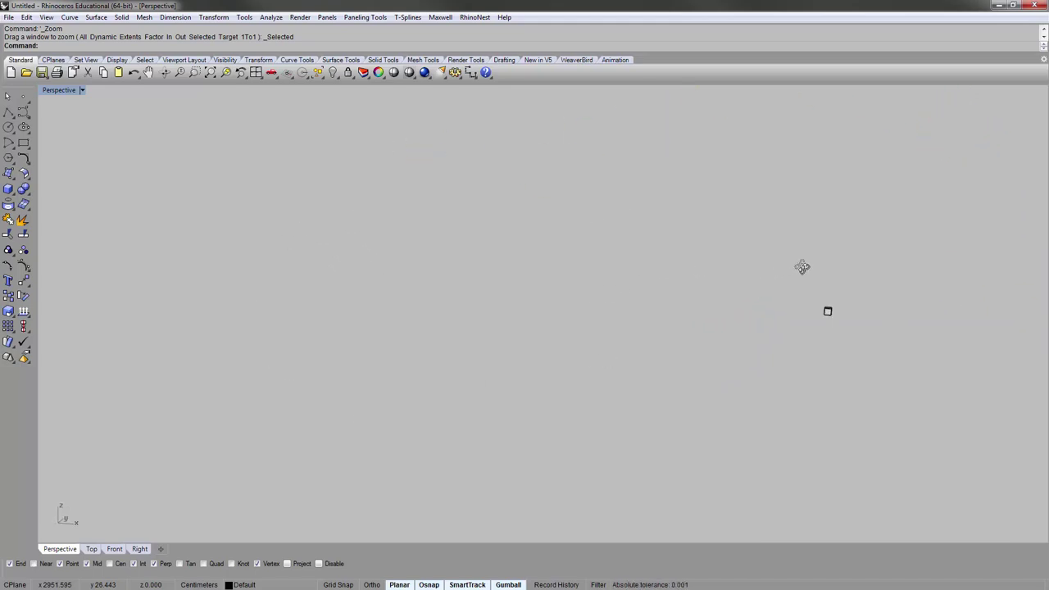
{"action": "scroll", "coordinate": [820, 332], "scroll_direction": "up", "scroll_amount": 8}
{"action": "right_click_drag", "start_coordinate": [621, 307], "coordinate": [532, 308]}
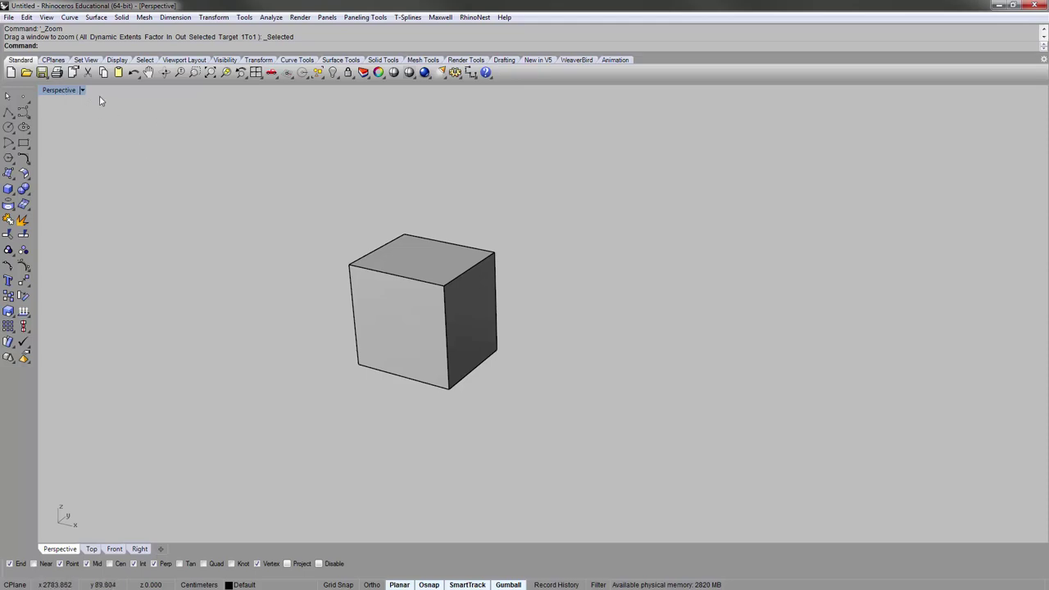
Step: Return to the far overview, window-select the distant box, zoom to the selection and deselect it
{"action": "right_click_drag", "start_coordinate": [297, 214], "coordinate": [521, 281]}
{"action": "scroll", "coordinate": [514, 235], "scroll_direction": "down", "scroll_amount": 5}
{"action": "left_click", "coordinate": [521, 277]}
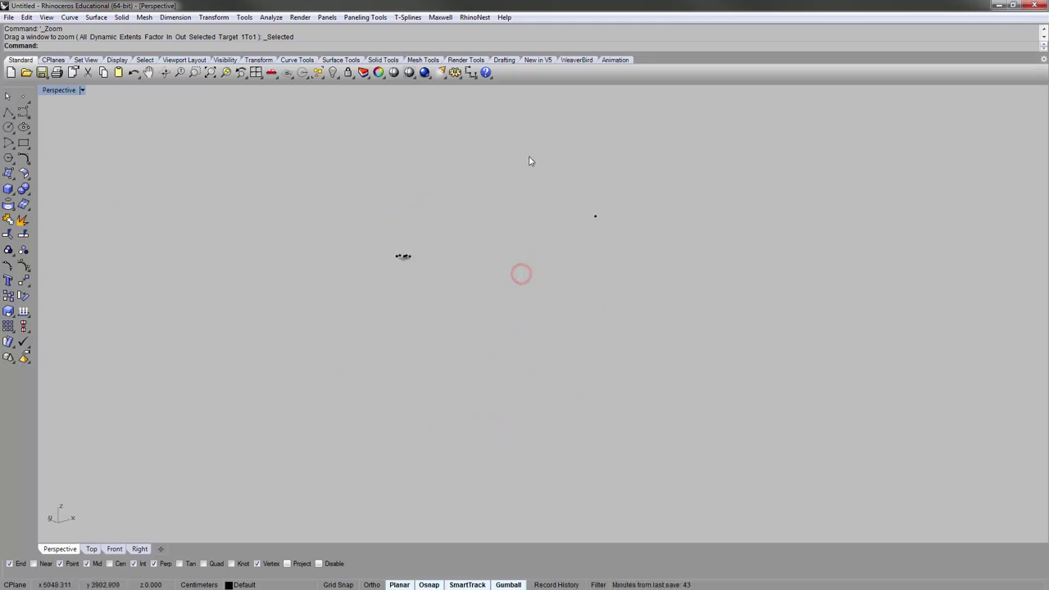
{"action": "left_click_drag", "start_coordinate": [530, 158], "coordinate": [622, 231]}
{"action": "key", "text": "ctrl+alt+e"}
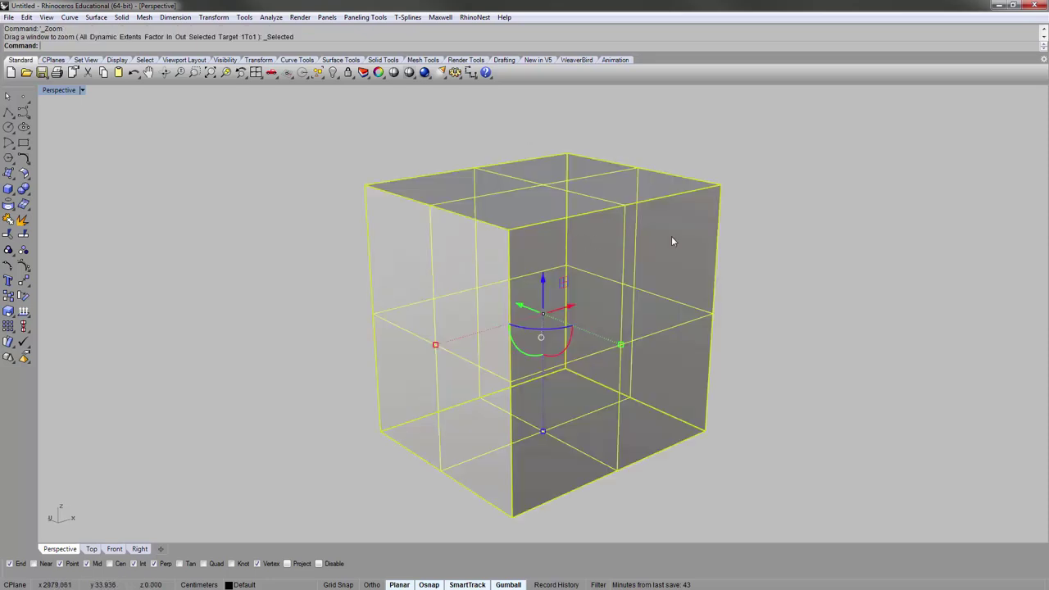
{"action": "left_click", "coordinate": [755, 246]}
Step: Examine the isolated distant box from several angles and distances
{"action": "right_click_drag", "start_coordinate": [757, 241], "coordinate": [440, 253]}
{"action": "scroll", "coordinate": [525, 266], "scroll_direction": "down", "scroll_amount": 8}
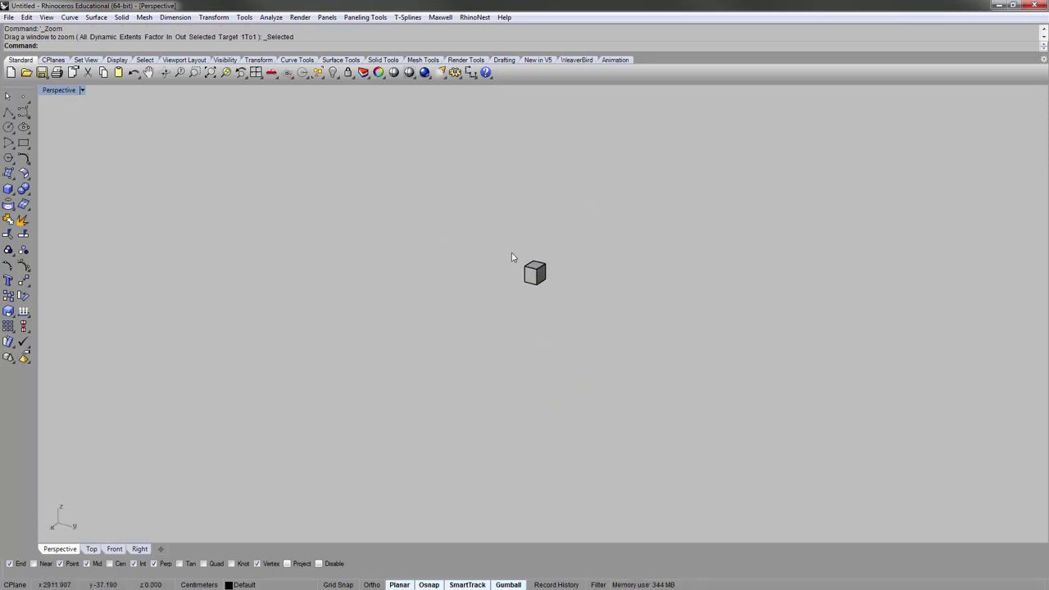
{"action": "scroll", "coordinate": [511, 256], "scroll_direction": "up", "scroll_amount": 5}
{"action": "scroll", "coordinate": [557, 295], "scroll_direction": "down", "scroll_amount": 4}
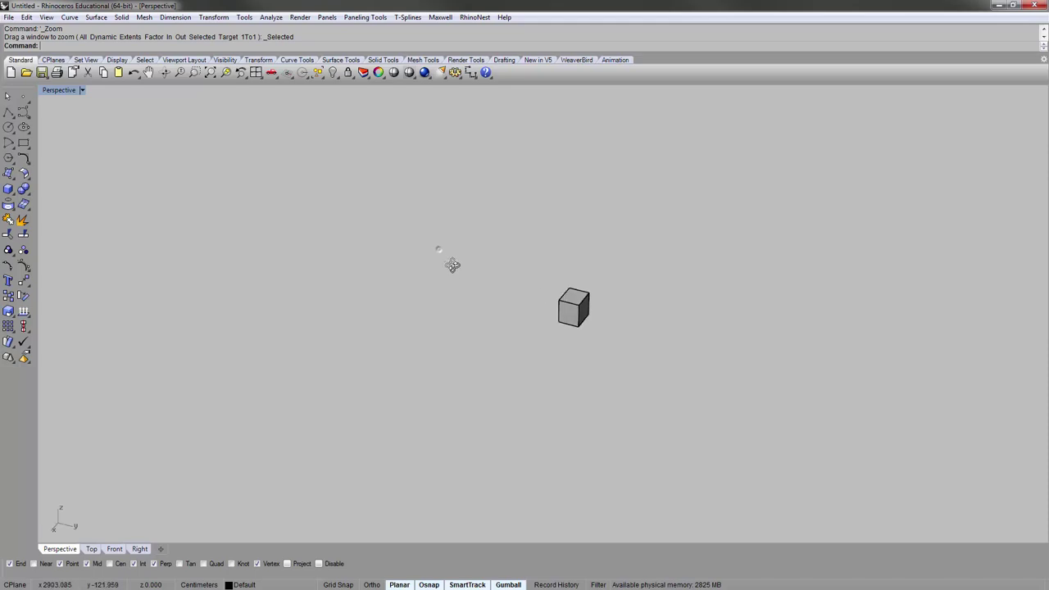
{"action": "right_click_drag", "start_coordinate": [453, 265], "coordinate": [508, 279]}
{"action": "scroll", "coordinate": [506, 278], "scroll_direction": "up", "scroll_amount": 5}
{"action": "scroll", "coordinate": [544, 285], "scroll_direction": "down", "scroll_amount": 4}
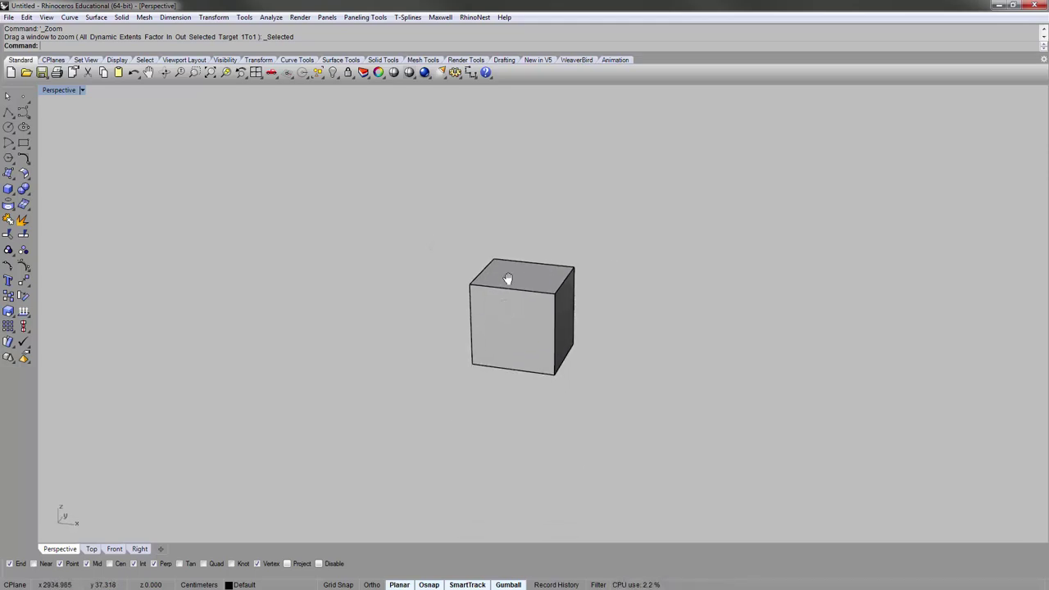
Step: Select all objects, zoom to the whole selection and deselect everything
{"action": "key", "text": "ctrl+a"}
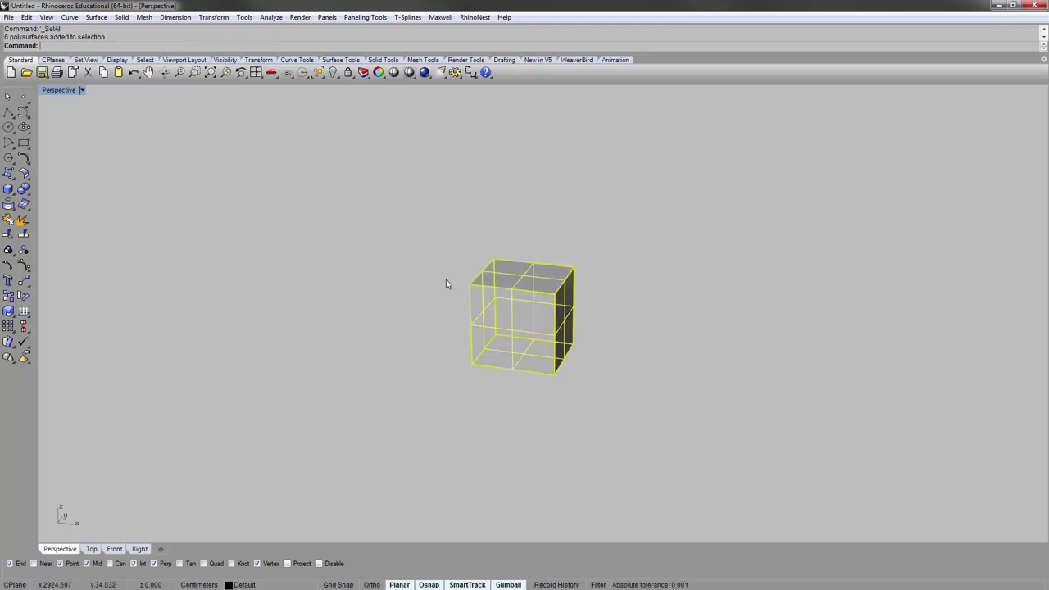
{"action": "key", "text": "ctrl+alt+e"}
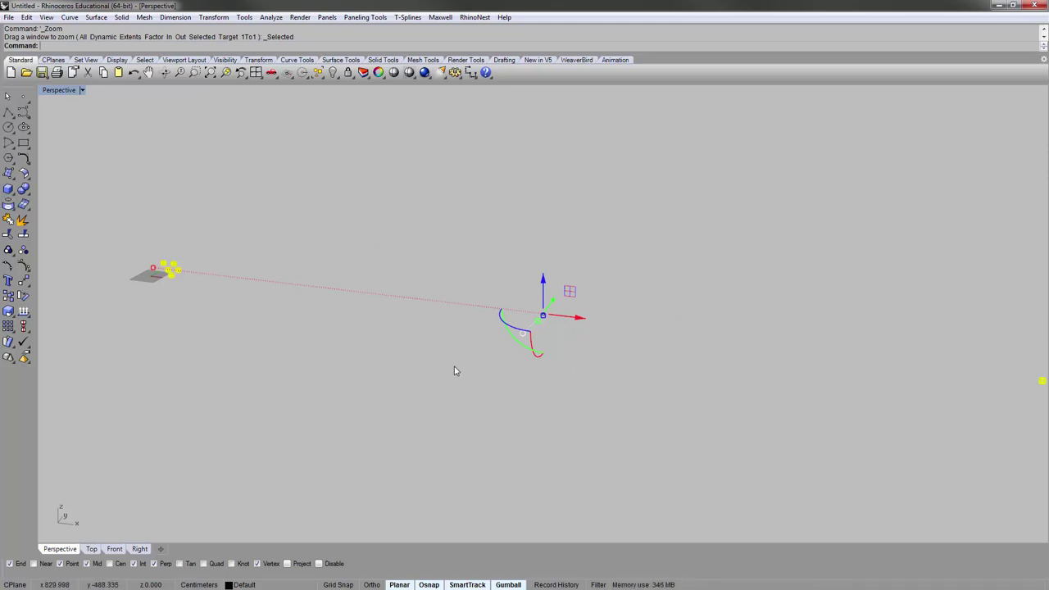
{"action": "left_click", "coordinate": [508, 263]}
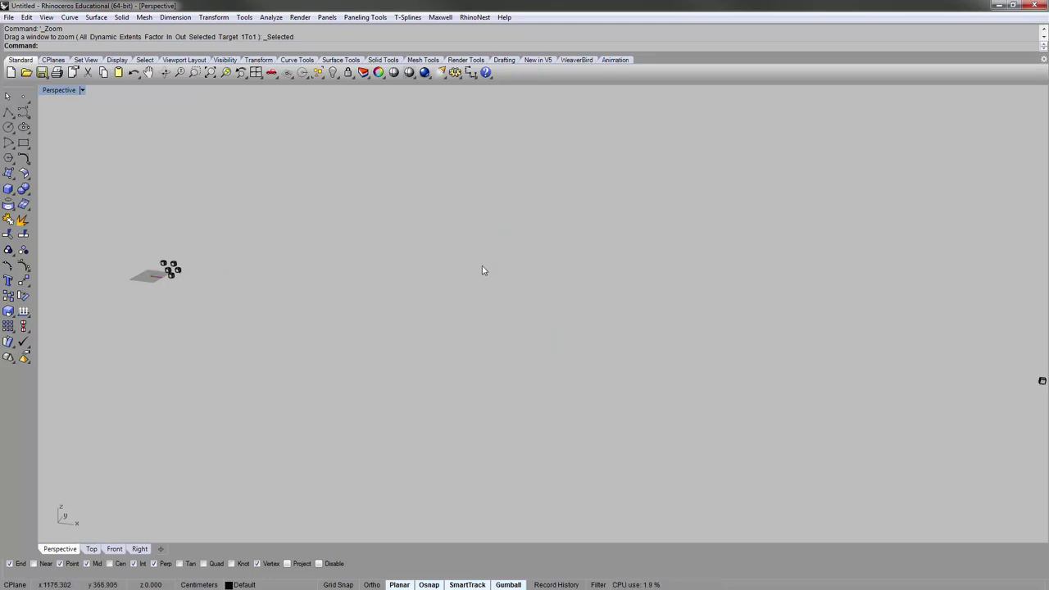
Step: Window-select the distant box, move it back onto the grid with the gumball, zoom to it and deselect it
{"action": "left_click_drag", "start_coordinate": [569, 335], "coordinate": [718, 484]}
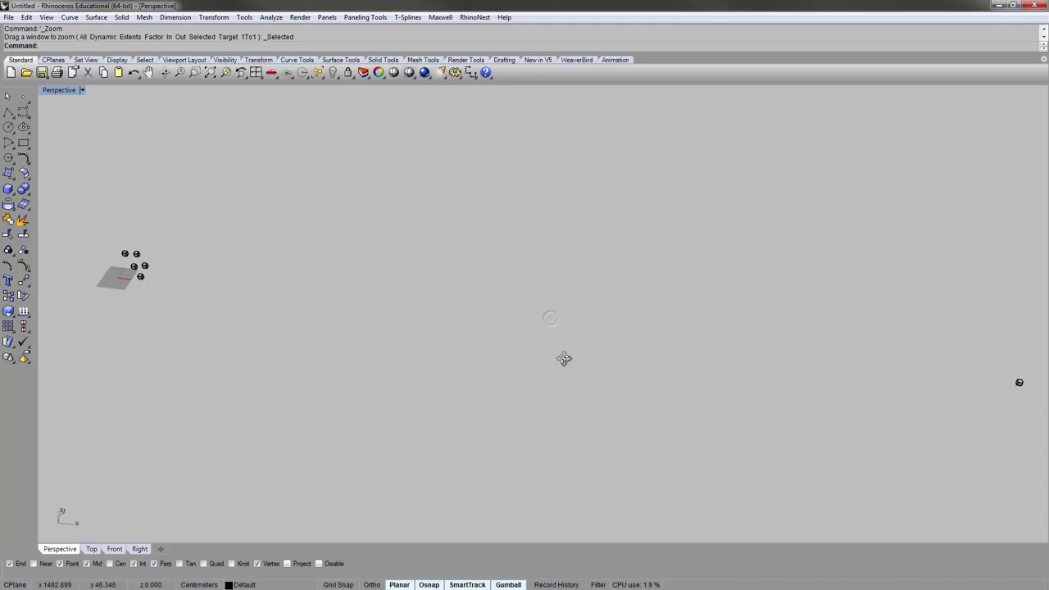
{"action": "left_click", "coordinate": [857, 374]}
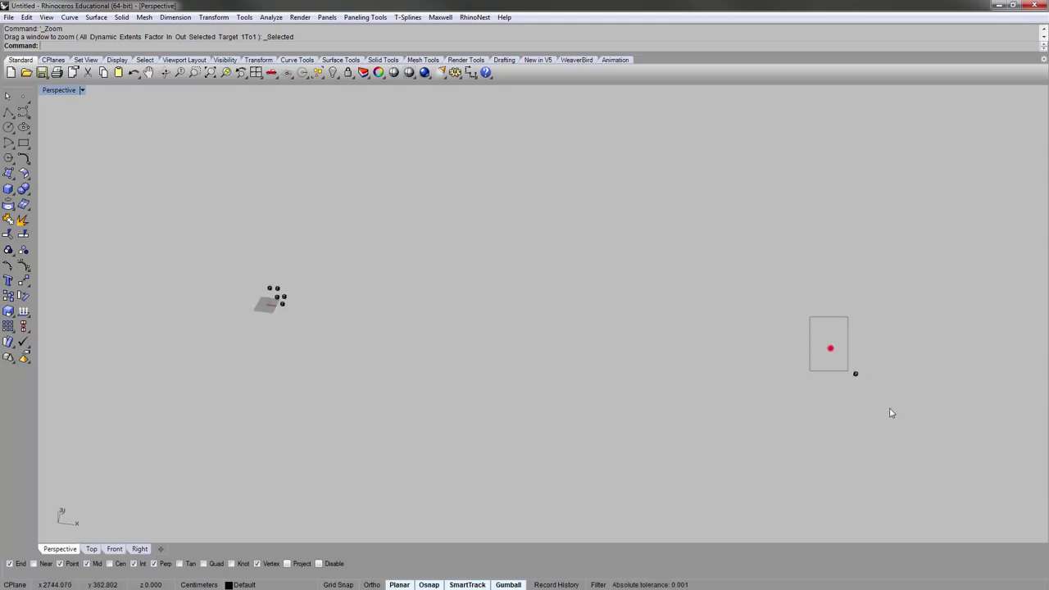
{"action": "left_click_drag", "start_coordinate": [701, 397], "coordinate": [288, 317]}
{"action": "key", "text": "ctrl+alt+e"}
{"action": "key", "text": "Escape"}
{"action": "key", "text": "Home"}
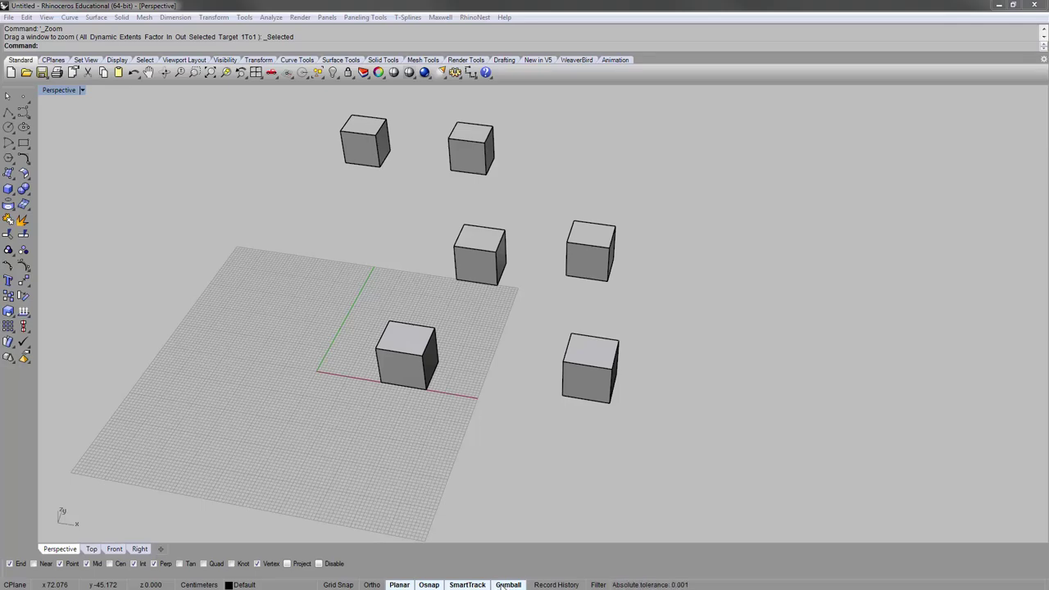
Step: Select the box on the grid and toggle the Gumball off and on again
{"action": "right_click_drag", "start_coordinate": [448, 363], "coordinate": [439, 427]}
{"action": "left_click", "coordinate": [427, 388]}
{"action": "scroll", "coordinate": [442, 370], "scroll_direction": "up", "scroll_amount": 5}
{"action": "scroll", "coordinate": [443, 371], "scroll_direction": "down", "scroll_amount": 3}
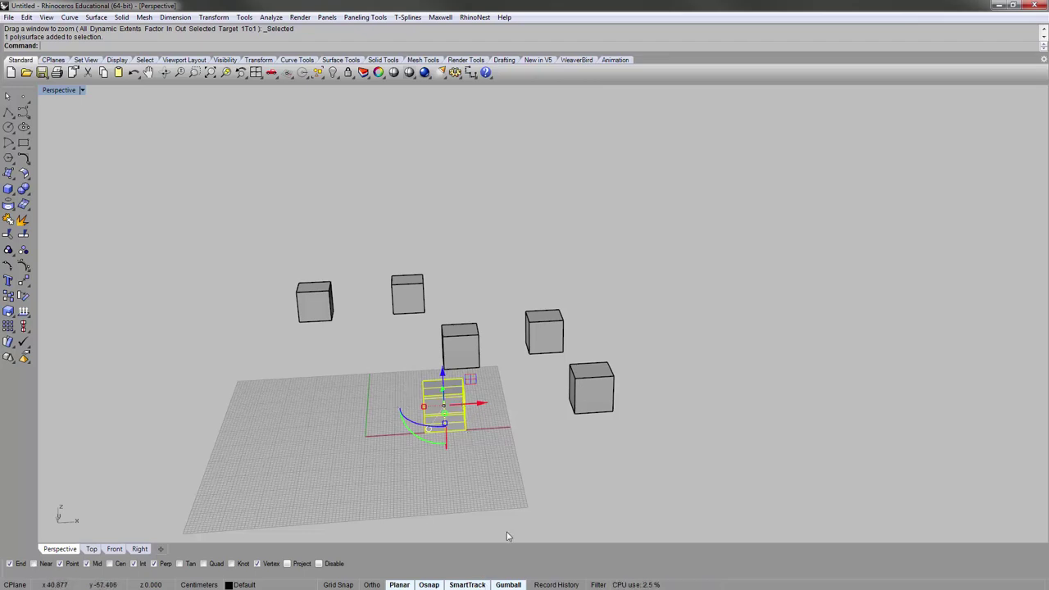
{"action": "left_click", "coordinate": [508, 584]}
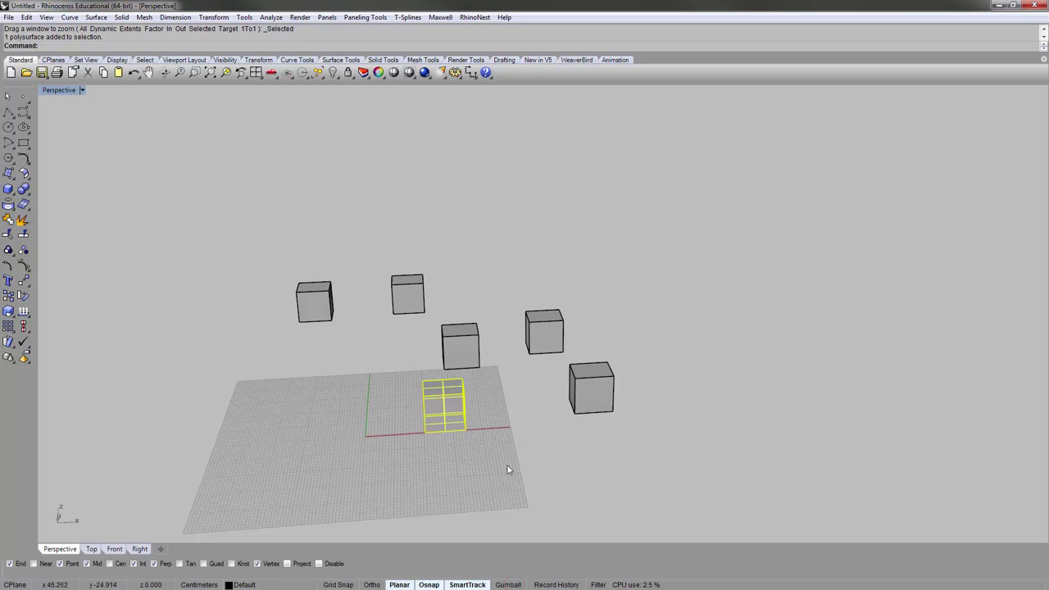
{"action": "left_click", "coordinate": [510, 584]}
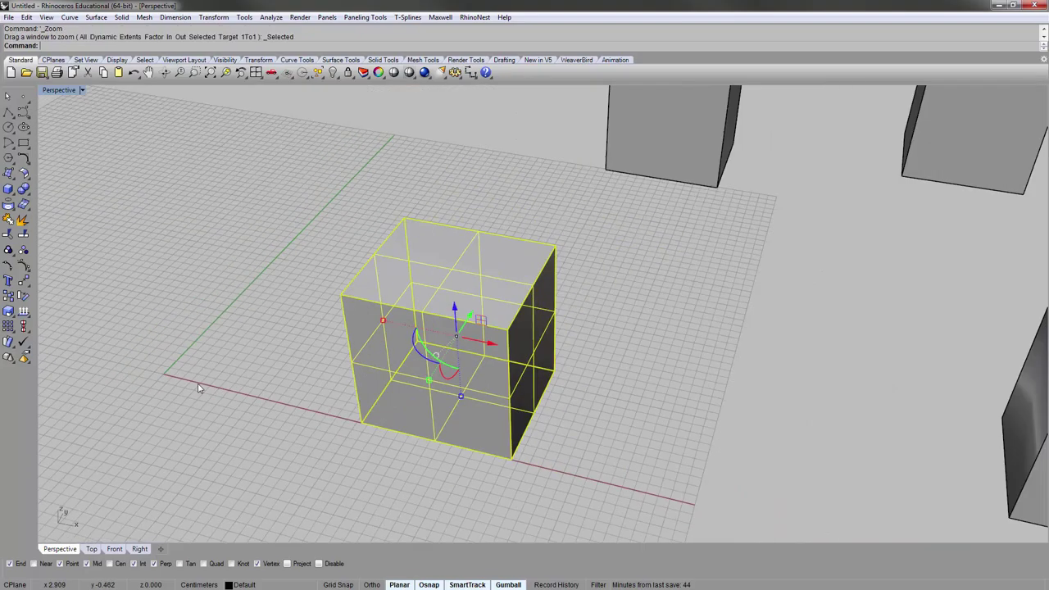
Step: Reselect the box on the grid and view its gumball from different angles
{"action": "left_click", "coordinate": [459, 388]}
{"action": "right_click_drag", "start_coordinate": [459, 388], "coordinate": [338, 384]}
{"action": "left_click", "coordinate": [330, 352]}
{"action": "scroll", "coordinate": [339, 383], "scroll_direction": "down", "scroll_amount": 5}
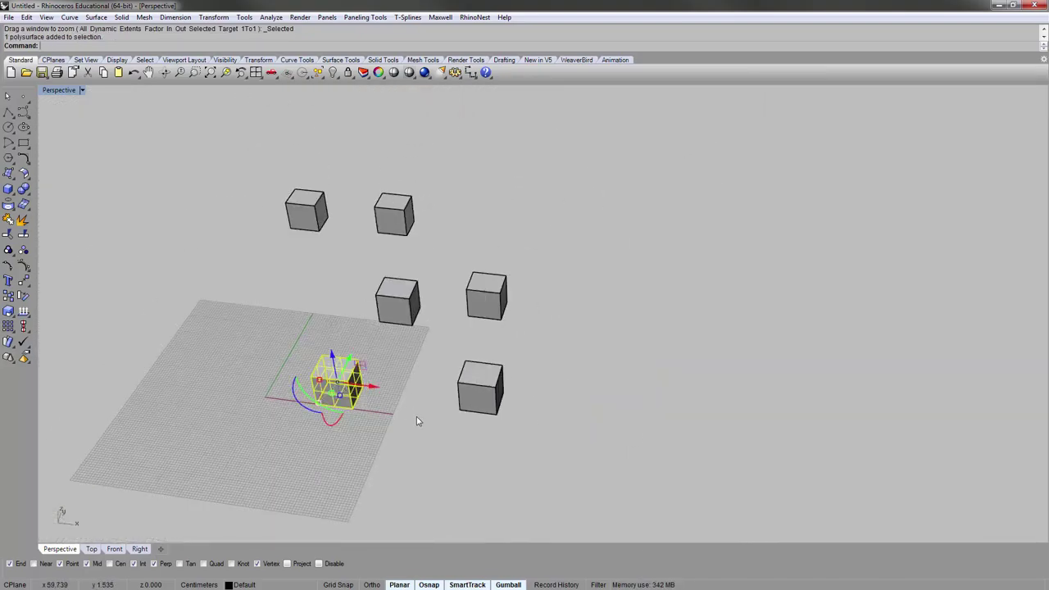
{"action": "right_click_drag", "start_coordinate": [416, 421], "coordinate": [322, 266]}
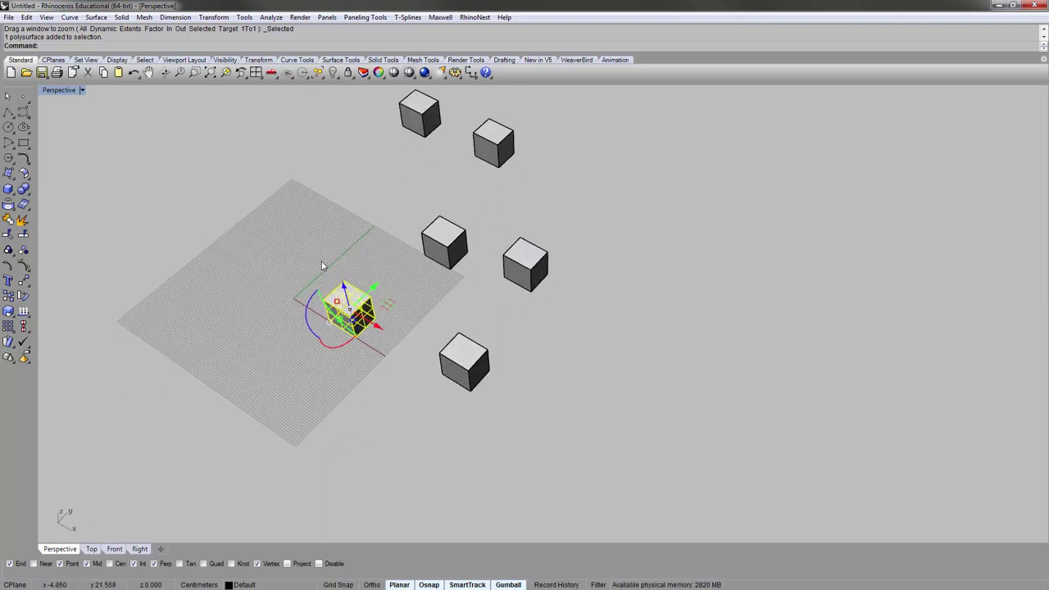
{"action": "scroll", "coordinate": [321, 273], "scroll_direction": "up", "scroll_amount": 3}
{"action": "right_click_drag", "start_coordinate": [326, 355], "coordinate": [432, 313]}
{"action": "scroll", "coordinate": [397, 377], "scroll_direction": "up", "scroll_amount": 2}
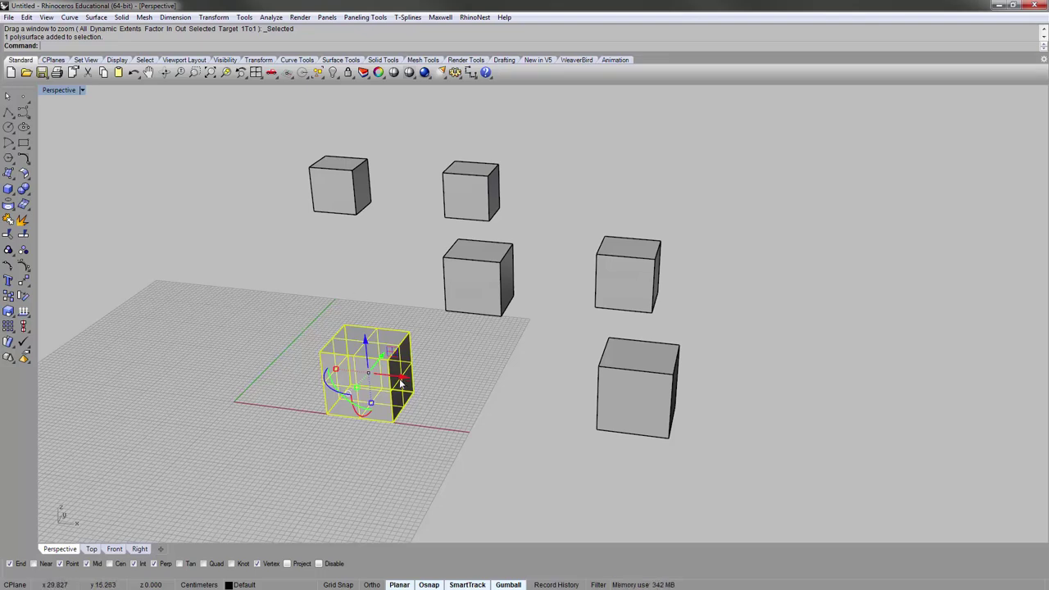
Step: Slide the box on the grid along its X axis with the gumball and deselect it
{"action": "mouse_move", "coordinate": [395, 379]}
{"action": "left_mouse_down"}
{"action": "mouse_move", "coordinate": [569, 389]}
{"action": "mouse_move", "coordinate": [303, 377]}
{"action": "mouse_move", "coordinate": [769, 413]}
{"action": "mouse_move", "coordinate": [942, 446]}
{"action": "mouse_move", "coordinate": [121, 457]}
{"action": "mouse_move", "coordinate": [451, 449]}
{"action": "mouse_move", "coordinate": [193, 447]}
{"action": "mouse_move", "coordinate": [505, 446]}
{"action": "mouse_move", "coordinate": [121, 466]}
{"action": "mouse_move", "coordinate": [328, 474]}
{"action": "mouse_move", "coordinate": [396, 388]}
{"action": "left_mouse_up"}
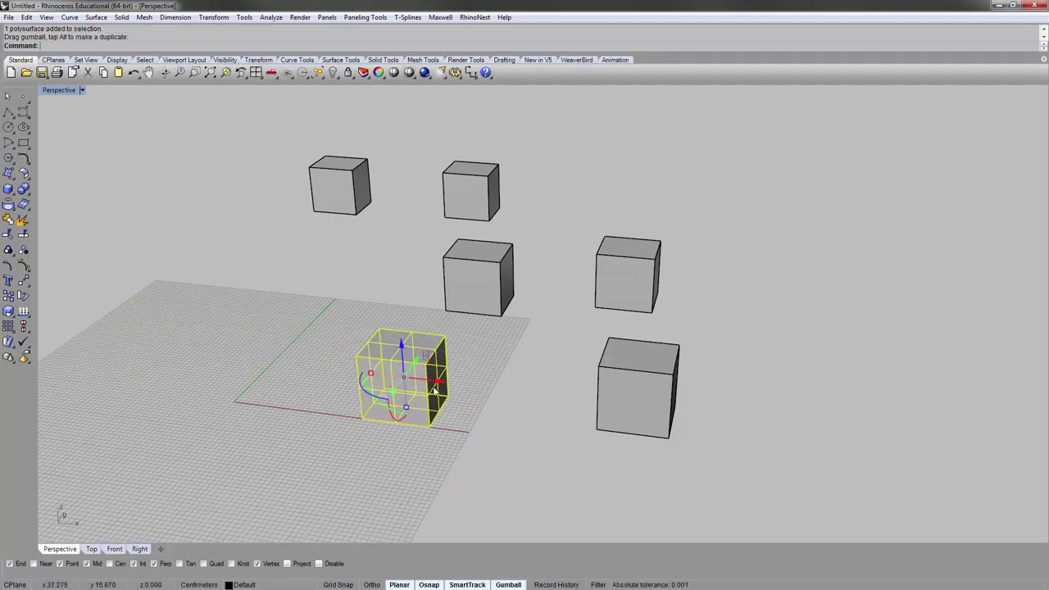
{"action": "left_click", "coordinate": [461, 415]}
{"action": "right_click_drag", "start_coordinate": [461, 415], "coordinate": [621, 391]}
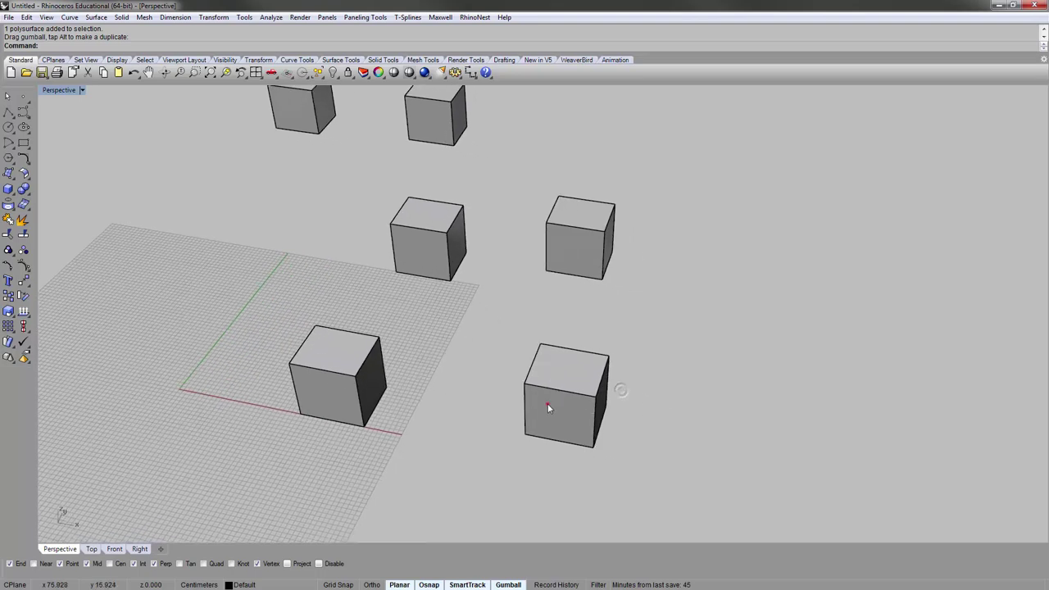
Step: Move the nearest off-grid box freely toward the other boxes without using the gumball, and deselect it
{"action": "left_click", "coordinate": [548, 407]}
{"action": "left_click_drag", "start_coordinate": [548, 407], "coordinate": [559, 344]}
{"action": "left_click", "coordinate": [448, 369]}
Step: Select the box on the grid, slide it back along X with the gumball and lower it along Z below the grid
{"action": "left_click", "coordinate": [377, 388]}
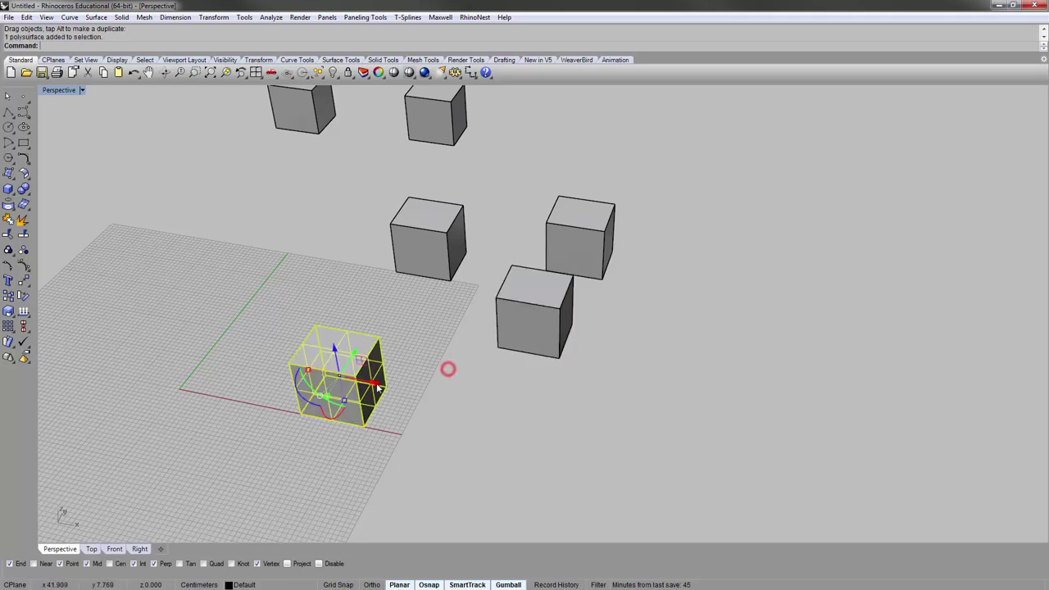
{"action": "scroll", "coordinate": [395, 392], "scroll_direction": "up", "scroll_amount": 5}
{"action": "scroll", "coordinate": [395, 392], "scroll_direction": "down", "scroll_amount": 6}
{"action": "right_click_drag", "start_coordinate": [415, 368], "coordinate": [403, 394]}
{"action": "left_click_drag", "start_coordinate": [402, 395], "coordinate": [356, 466]}
{"action": "right_click_drag", "start_coordinate": [356, 465], "coordinate": [284, 306]}
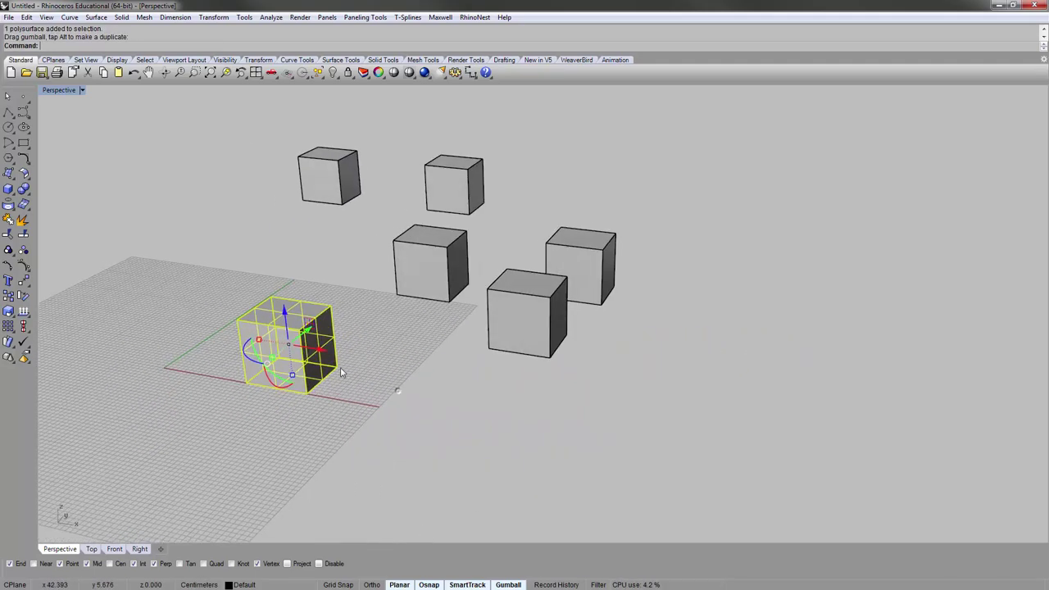
{"action": "left_click_drag", "start_coordinate": [285, 307], "coordinate": [198, 393]}
Step: Raise the box along Z with the gumball in the four-viewport layout, maximize the Perspective viewport and undo the box's vertical moves
{"action": "double_click", "coordinate": [57, 90]}
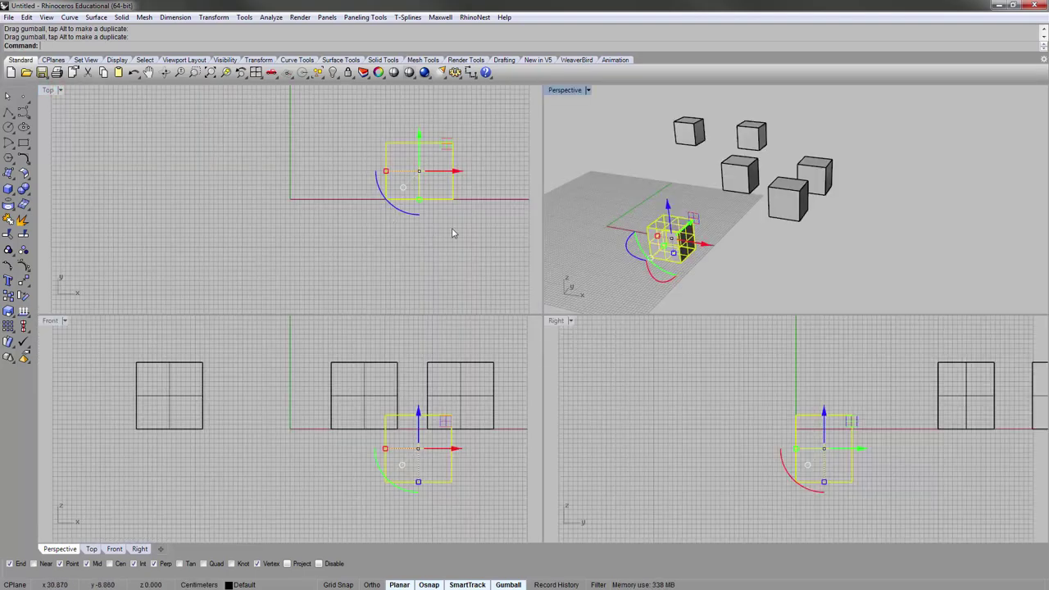
{"action": "right_click_drag", "start_coordinate": [452, 233], "coordinate": [294, 268]}
{"action": "right_click_drag", "start_coordinate": [373, 399], "coordinate": [277, 398]}
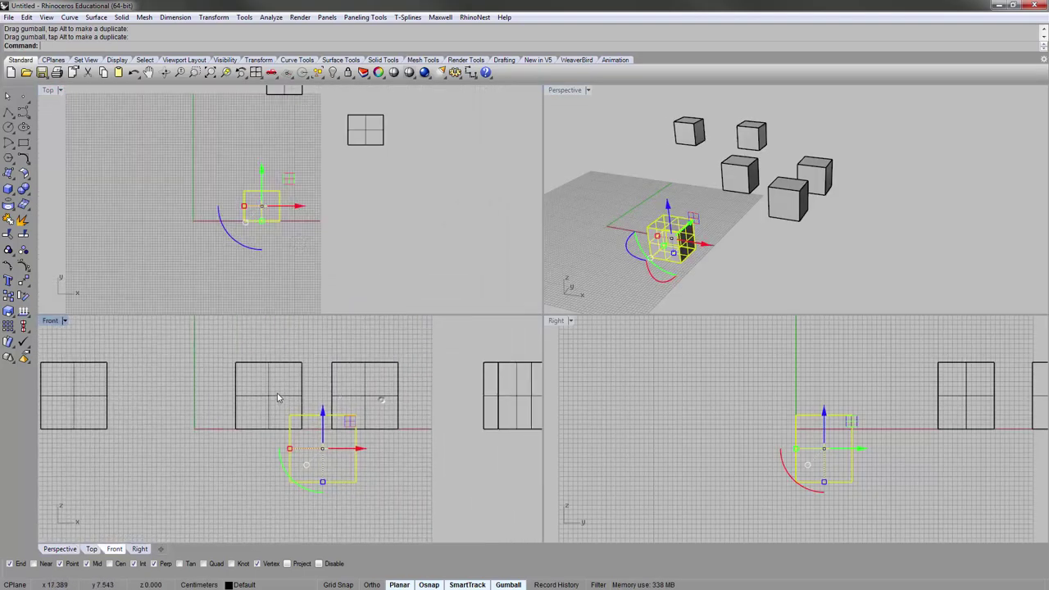
{"action": "scroll", "coordinate": [421, 386], "scroll_direction": "down", "scroll_amount": 2}
{"action": "right_click_drag", "start_coordinate": [720, 203], "coordinate": [677, 196]}
{"action": "left_click_drag", "start_coordinate": [669, 203], "coordinate": [710, 142]}
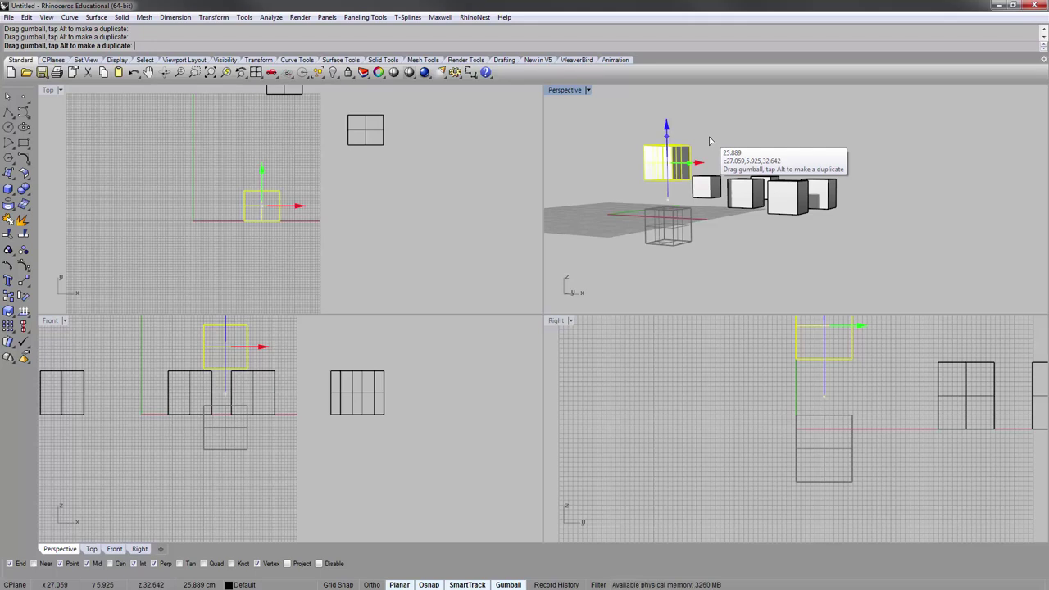
{"action": "left_click_drag", "start_coordinate": [710, 141], "coordinate": [710, 126]}
{"action": "double_click", "coordinate": [561, 90]}
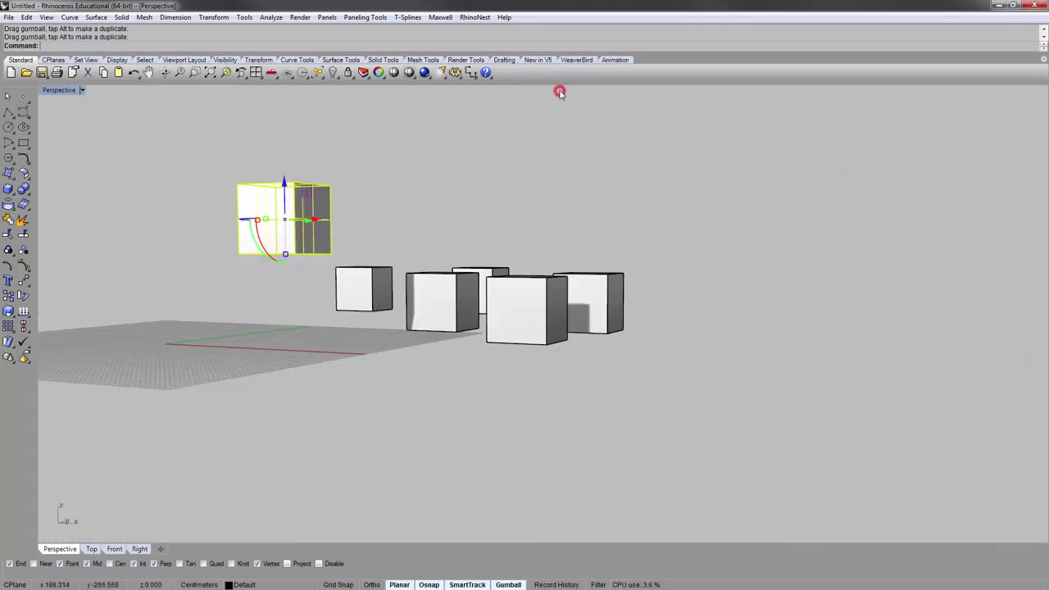
{"action": "key", "text": "ctrl+z"}
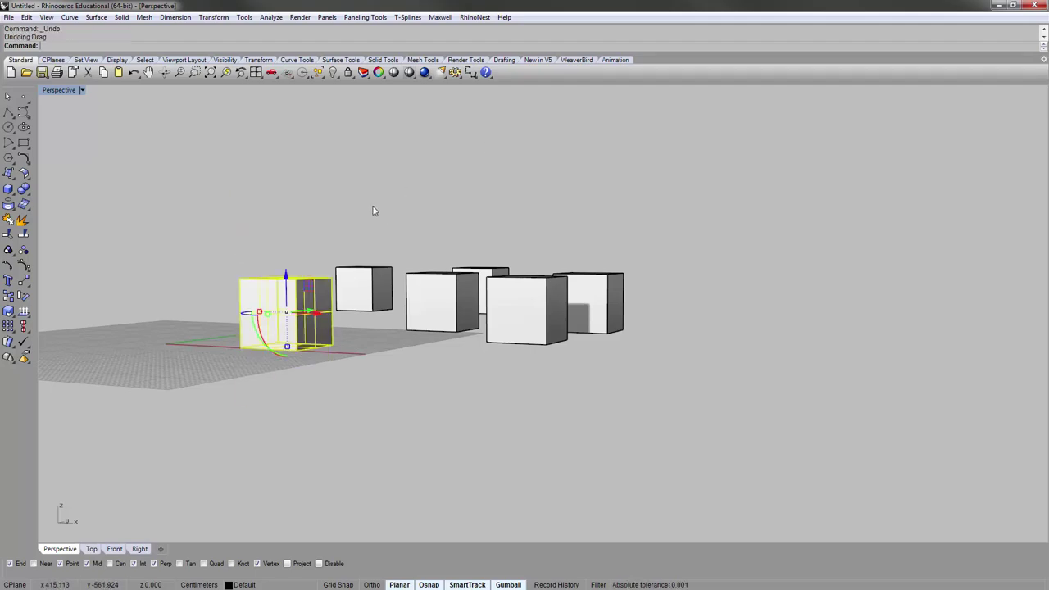
Step: Zoom the view to the box on the grid, deselect it and select it again
{"action": "left_click", "coordinate": [306, 190]}
{"action": "right_click_drag", "start_coordinate": [305, 189], "coordinate": [374, 238]}
{"action": "left_click", "coordinate": [373, 237]}
{"action": "key", "text": "ctrl+shift+e"}
{"action": "left_click", "coordinate": [291, 263]}
{"action": "right_click_drag", "start_coordinate": [292, 263], "coordinate": [426, 336]}
{"action": "left_click", "coordinate": [446, 343]}
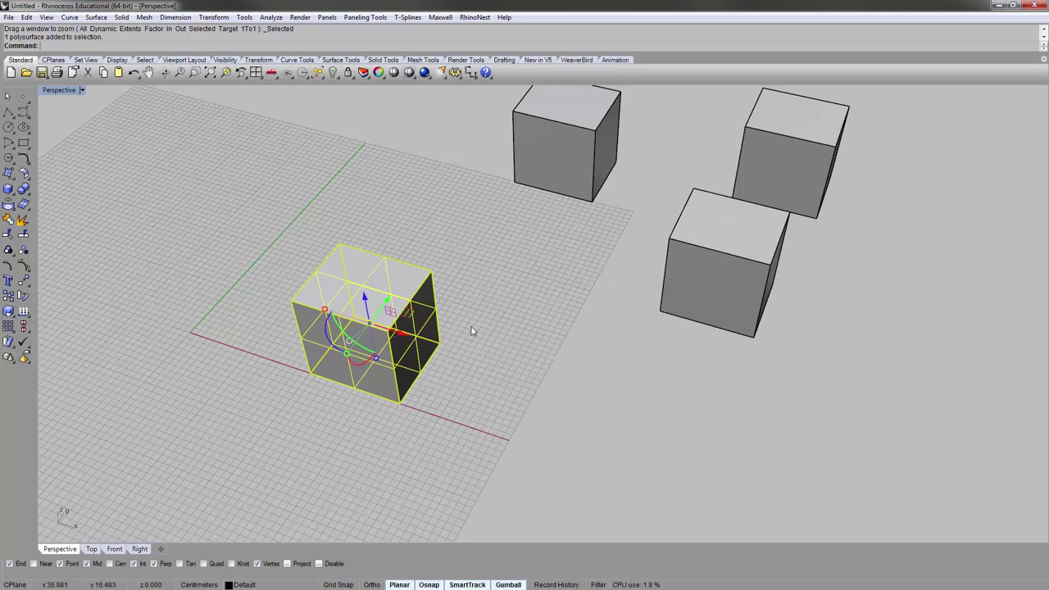
Step: Raise the selected box exactly 10 cm along the Z axis with a numeric gumball move
{"action": "scroll", "coordinate": [450, 288], "scroll_direction": "down", "scroll_amount": 2}
{"action": "right_click_drag", "start_coordinate": [451, 290], "coordinate": [379, 358]}
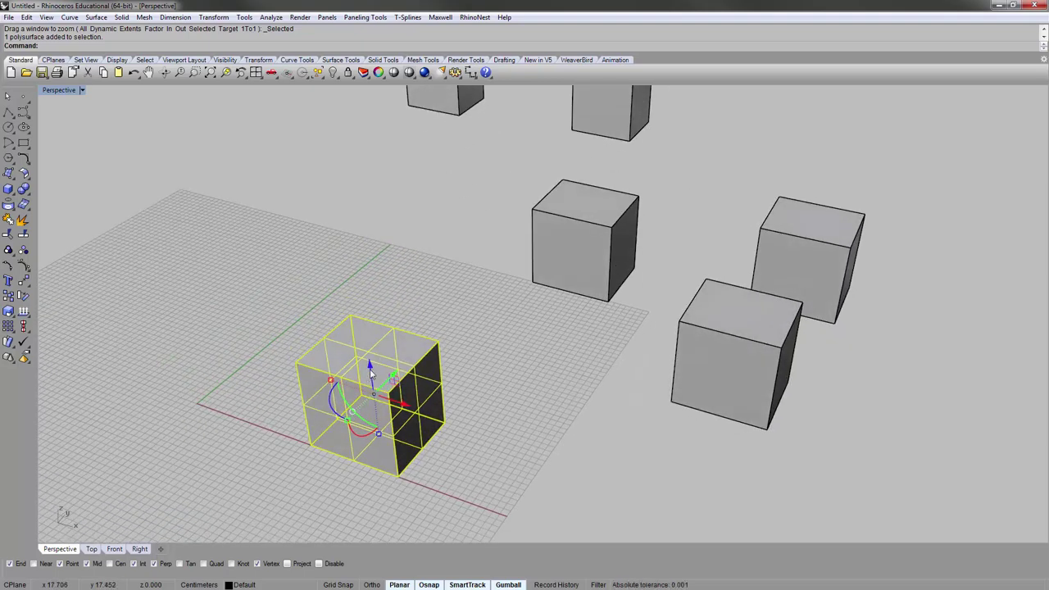
{"action": "left_click", "coordinate": [370, 369]}
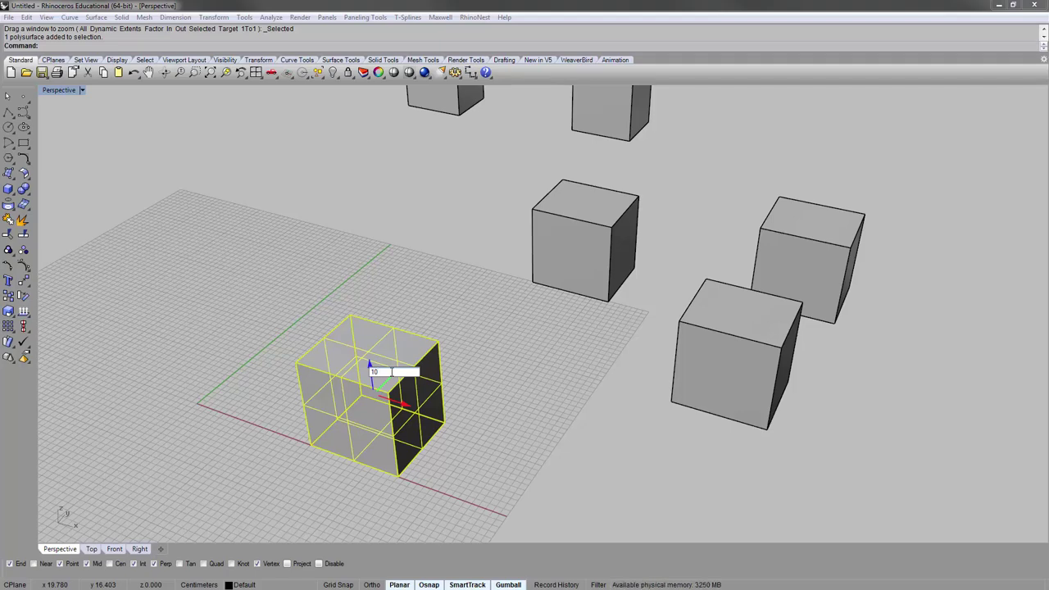
{"action": "type", "text": "10"}
{"action": "key", "text": "Return"}
{"action": "right_click_drag", "start_coordinate": [424, 352], "coordinate": [428, 395]}
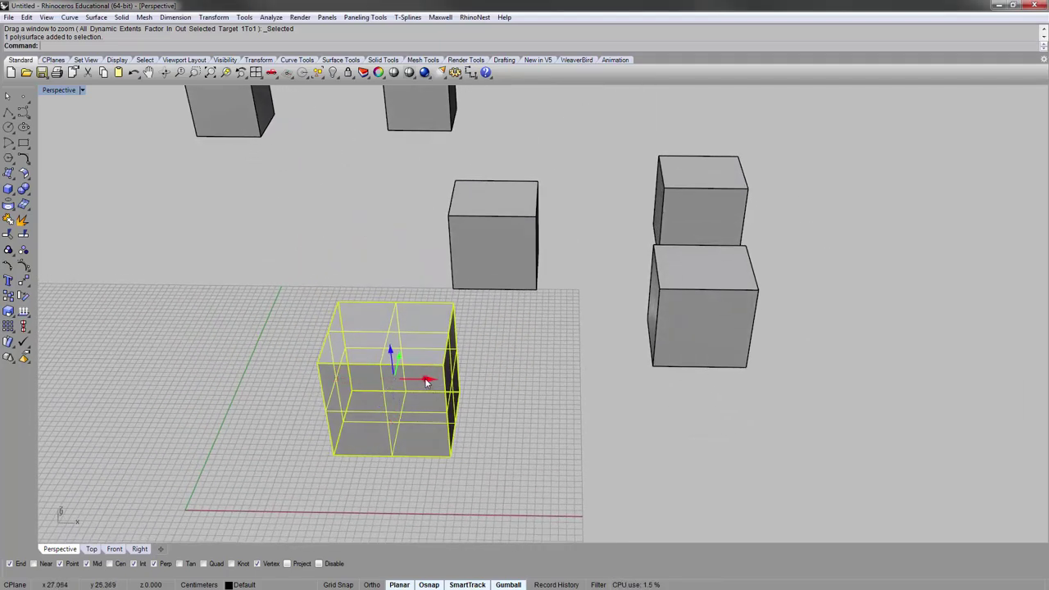
Step: Move the raised box along the X axis by a numeric gumball distance and deselect it
{"action": "left_click", "coordinate": [426, 381]}
{"action": "type", "text": "2"}
{"action": "key", "text": "Return"}
{"action": "right_click_drag", "start_coordinate": [563, 317], "coordinate": [497, 284]}
{"action": "right_click_drag", "start_coordinate": [489, 336], "coordinate": [423, 390]}
{"action": "scroll", "coordinate": [426, 392], "scroll_direction": "up", "scroll_amount": 5}
{"action": "scroll", "coordinate": [428, 375], "scroll_direction": "down", "scroll_amount": 5}
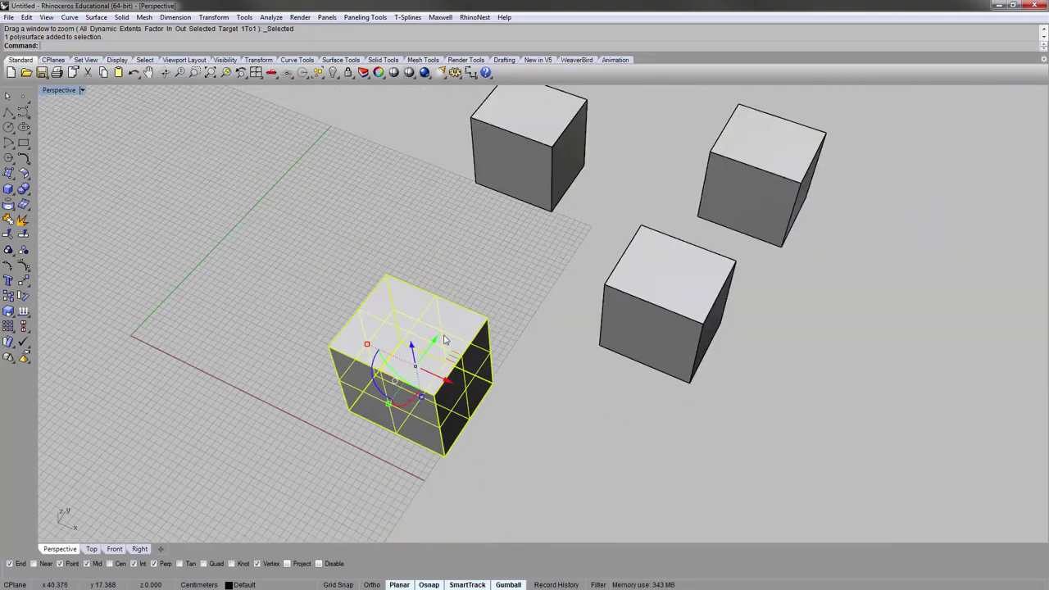
{"action": "right_click_drag", "start_coordinate": [460, 313], "coordinate": [522, 352]}
{"action": "left_click", "coordinate": [522, 353]}
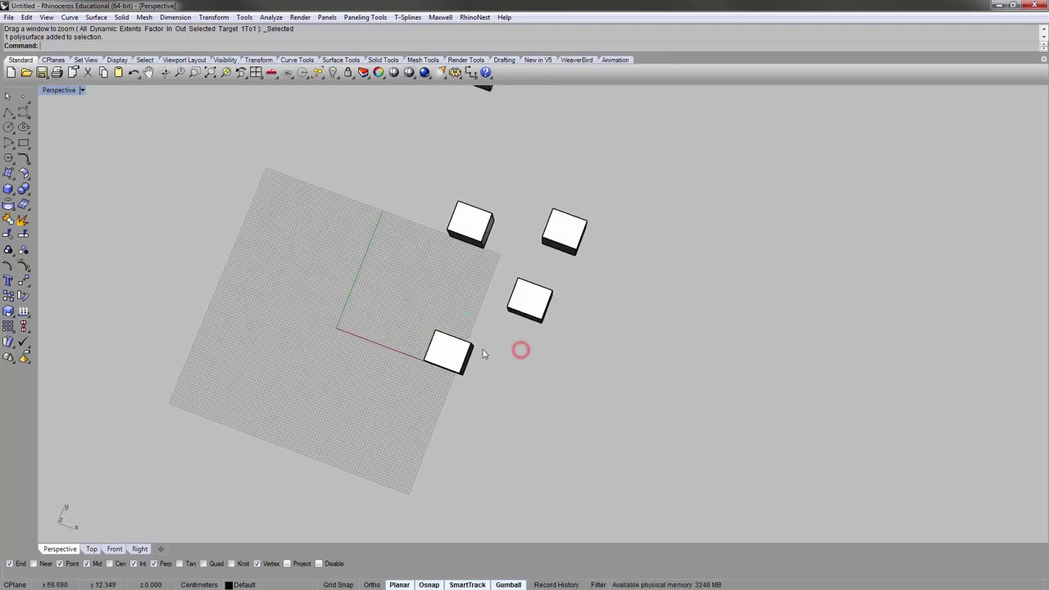
Step: Reselect the raised box, try moving it within the YZ plane with the gumball's plane handle, and undo that move
{"action": "left_click", "coordinate": [457, 353]}
{"action": "right_click_drag", "start_coordinate": [456, 365], "coordinate": [477, 319]}
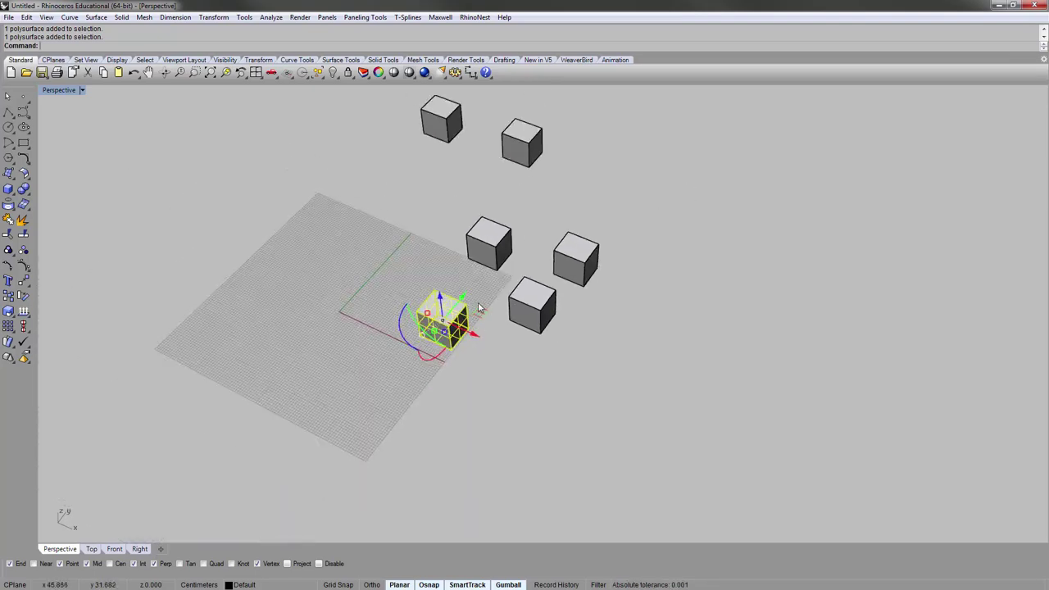
{"action": "right_click_drag", "start_coordinate": [486, 313], "coordinate": [412, 261]}
{"action": "scroll", "coordinate": [471, 301], "scroll_direction": "up", "scroll_amount": 5}
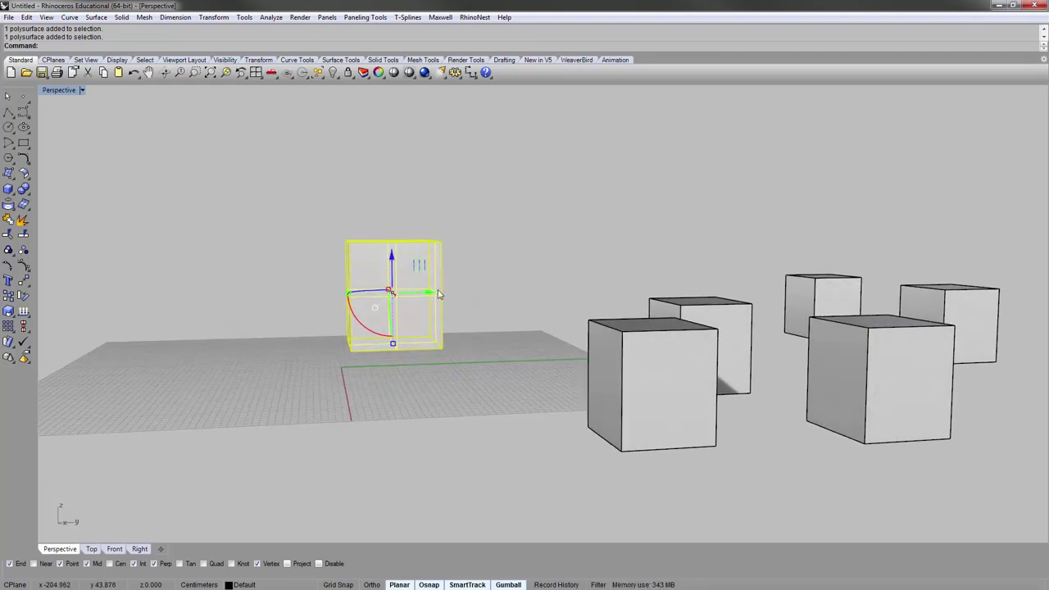
{"action": "scroll", "coordinate": [390, 275], "scroll_direction": "down", "scroll_amount": 4}
{"action": "right_click_drag", "start_coordinate": [390, 275], "coordinate": [506, 385]}
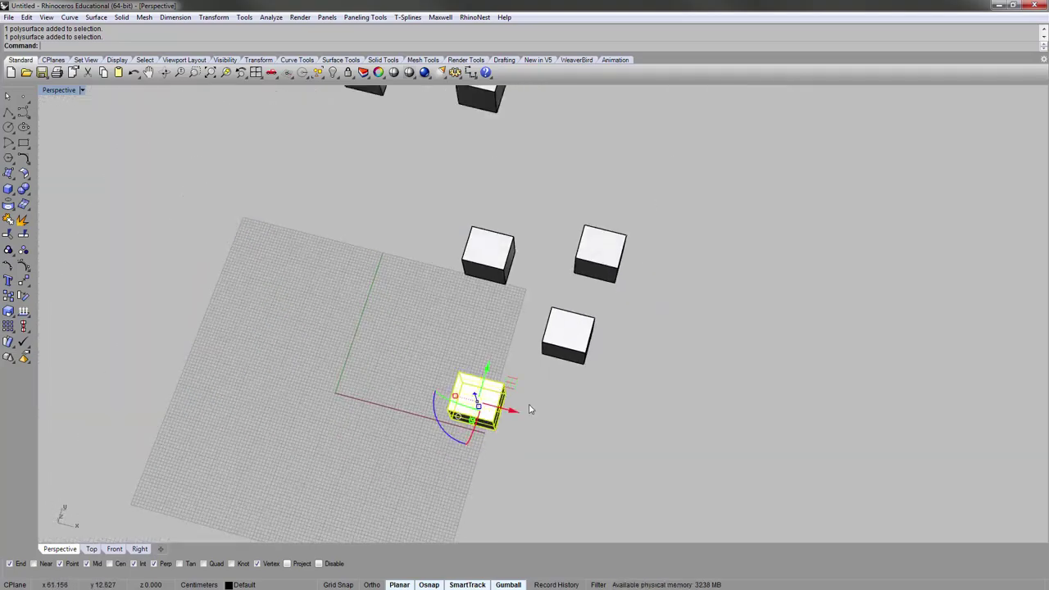
{"action": "right_click_drag", "start_coordinate": [500, 395], "coordinate": [446, 301]}
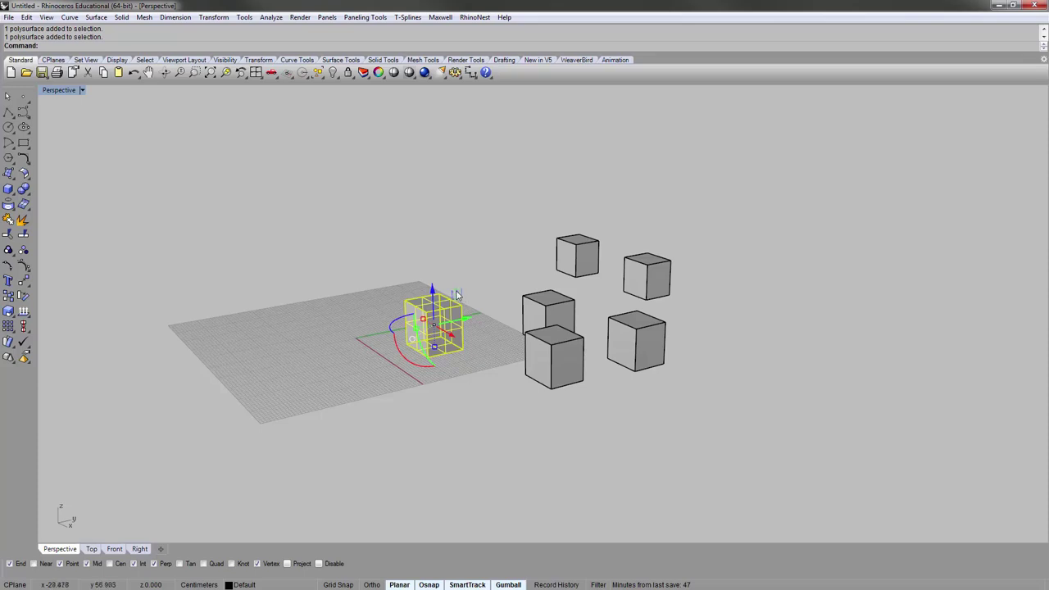
{"action": "left_click_drag", "start_coordinate": [459, 300], "coordinate": [466, 223]}
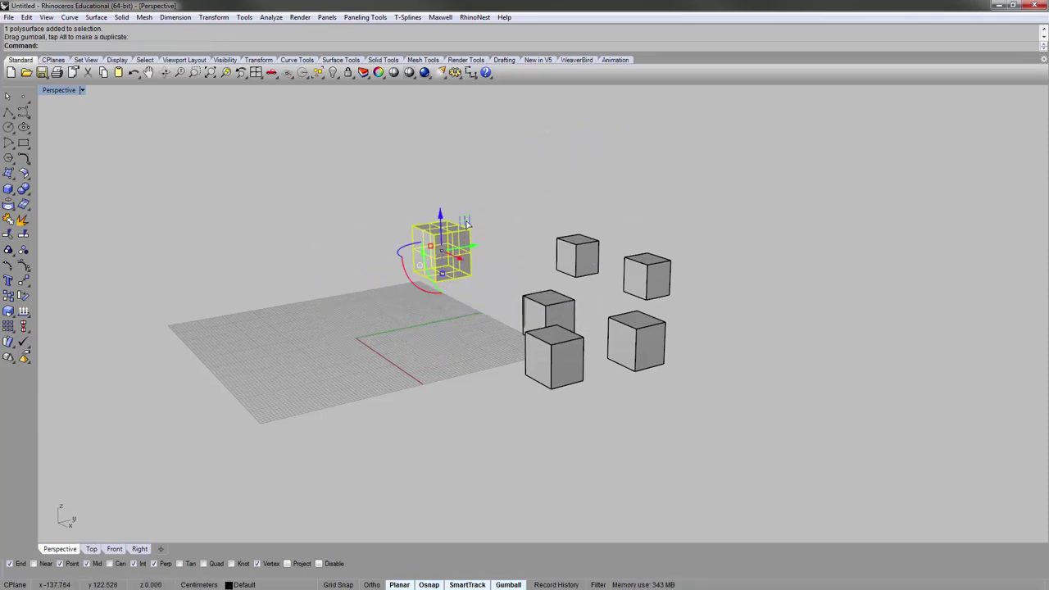
{"action": "key", "text": "ctrl+z"}
Step: Move the raised box within the YZ plane with the gumball's plane handle, keeping it above the grid, and deselect it
{"action": "right_click_drag", "start_coordinate": [468, 225], "coordinate": [579, 386]}
{"action": "scroll", "coordinate": [490, 397], "scroll_direction": "up", "scroll_amount": 3}
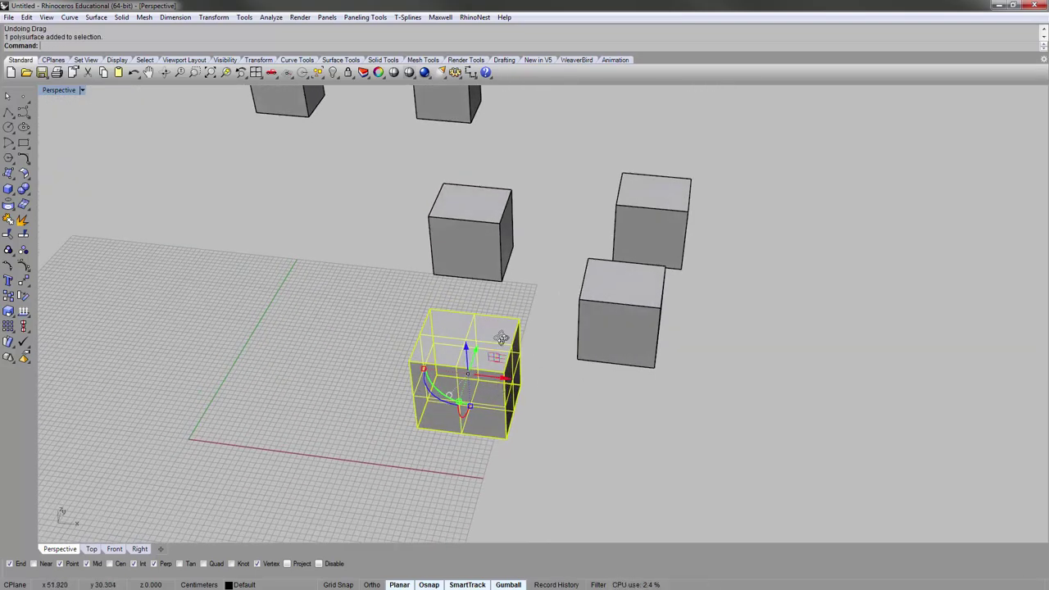
{"action": "right_click_drag", "start_coordinate": [500, 337], "coordinate": [471, 259]}
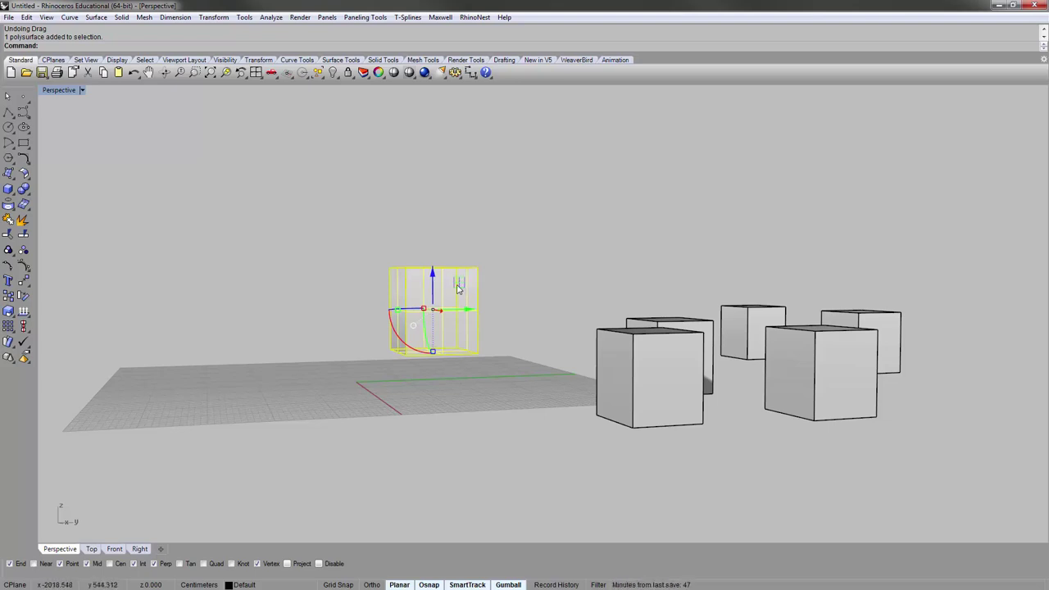
{"action": "left_click_drag", "start_coordinate": [458, 287], "coordinate": [340, 295]}
{"action": "left_click", "coordinate": [366, 282]}
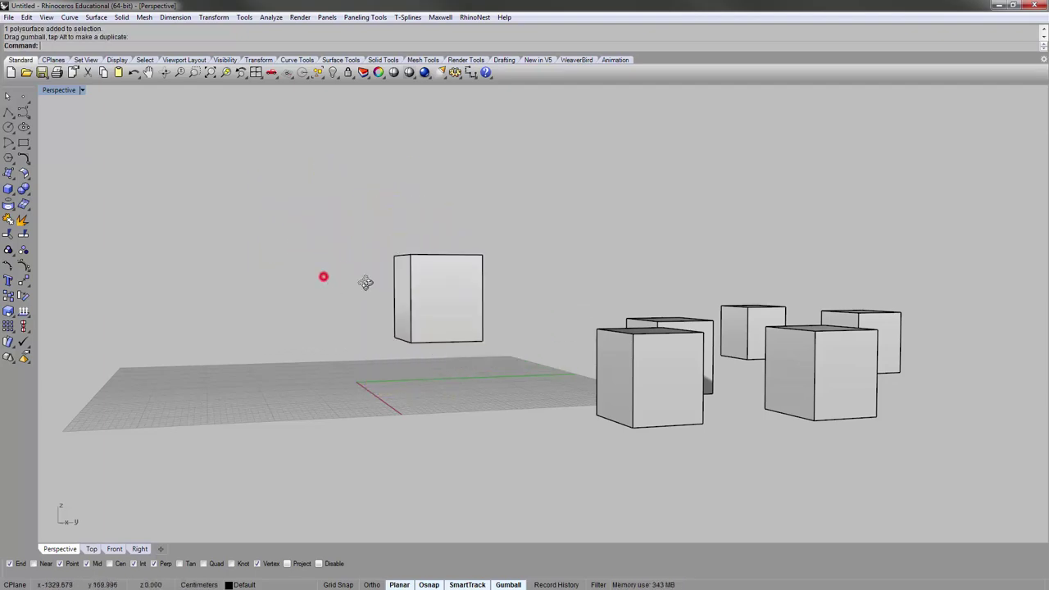
Step: Reselect the raised box, try freehand rotations about its Z axis with the gumball, and undo each rotation
{"action": "right_click_drag", "start_coordinate": [365, 283], "coordinate": [491, 378]}
{"action": "left_click", "coordinate": [466, 386]}
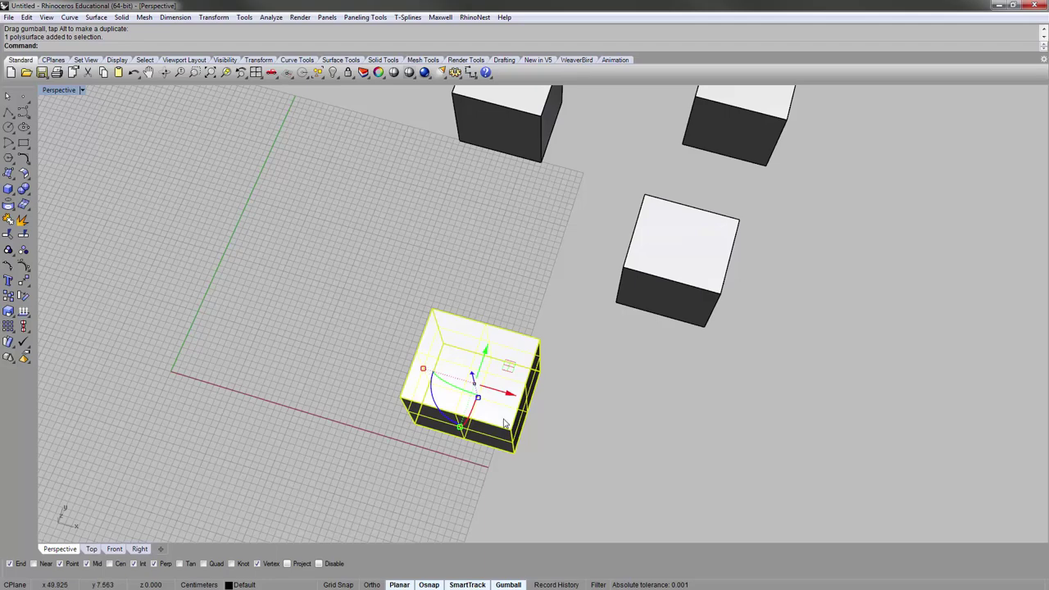
{"action": "mouse_move", "coordinate": [504, 424]}
{"action": "right_mouse_down"}
{"action": "mouse_move", "coordinate": [496, 402]}
{"action": "mouse_move", "coordinate": [490, 419]}
{"action": "right_mouse_up"}
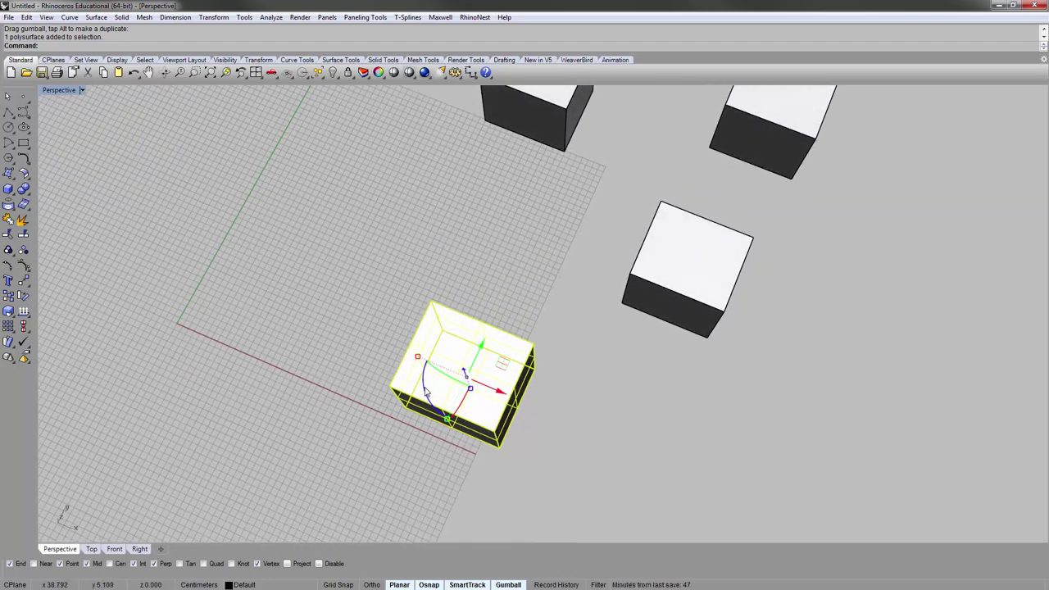
{"action": "left_click_drag", "start_coordinate": [424, 388], "coordinate": [412, 434]}
{"action": "key", "text": "ctrl+z"}
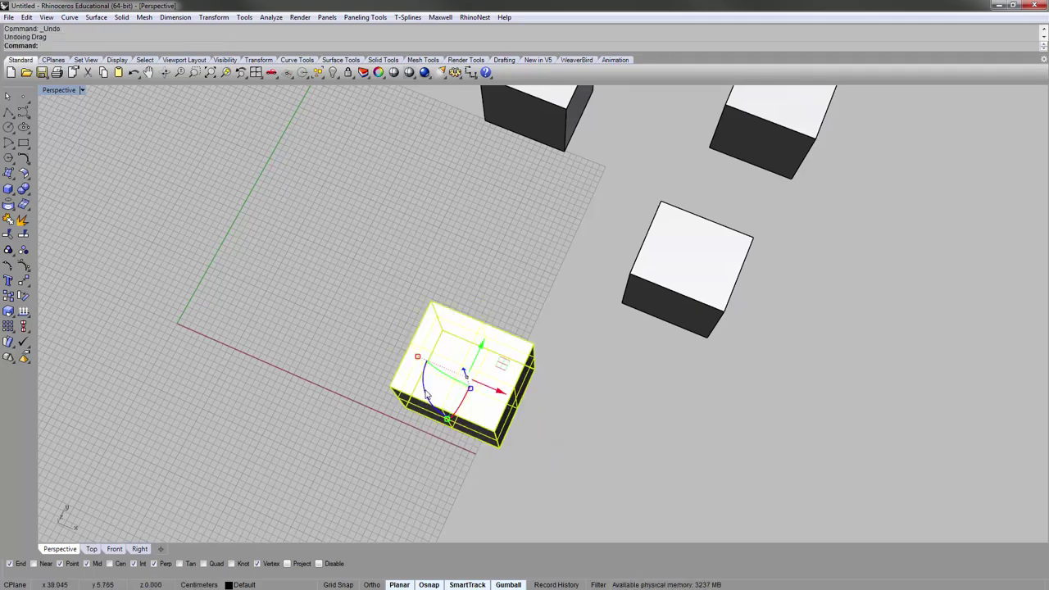
{"action": "left_click_drag", "start_coordinate": [426, 394], "coordinate": [501, 459]}
{"action": "left_click_drag", "start_coordinate": [593, 366], "coordinate": [565, 396]}
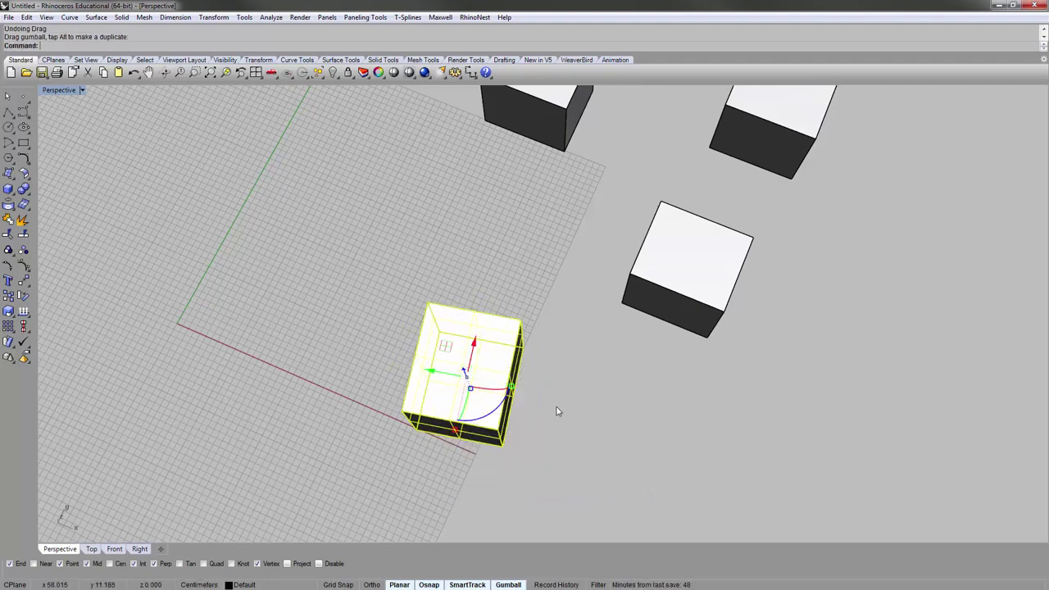
{"action": "key", "text": "ctrl+z"}
Step: Reselect the box and rotate it twice about its Z axis with numeric gumball rotations of 45 degrees each
{"action": "right_click_drag", "start_coordinate": [556, 412], "coordinate": [433, 333]}
{"action": "left_click", "coordinate": [432, 331]}
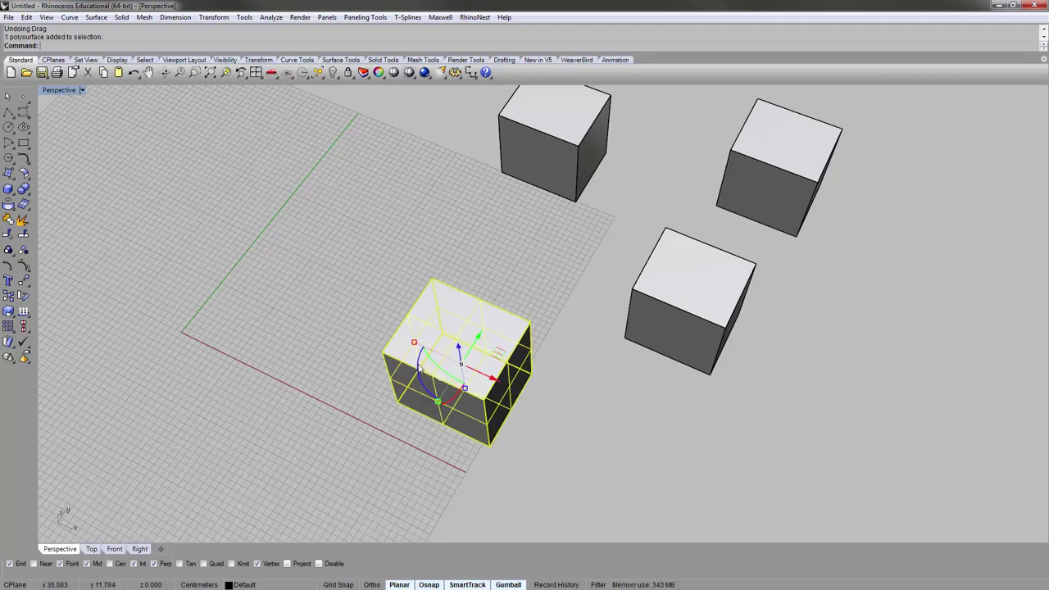
{"action": "left_click", "coordinate": [418, 369]}
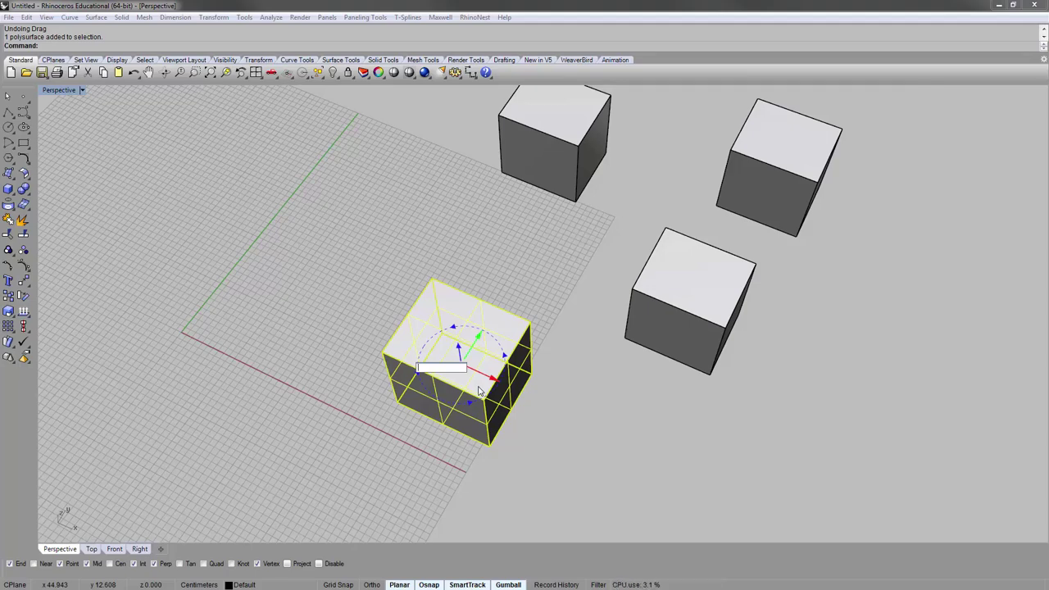
{"action": "key", "text": "Return"}
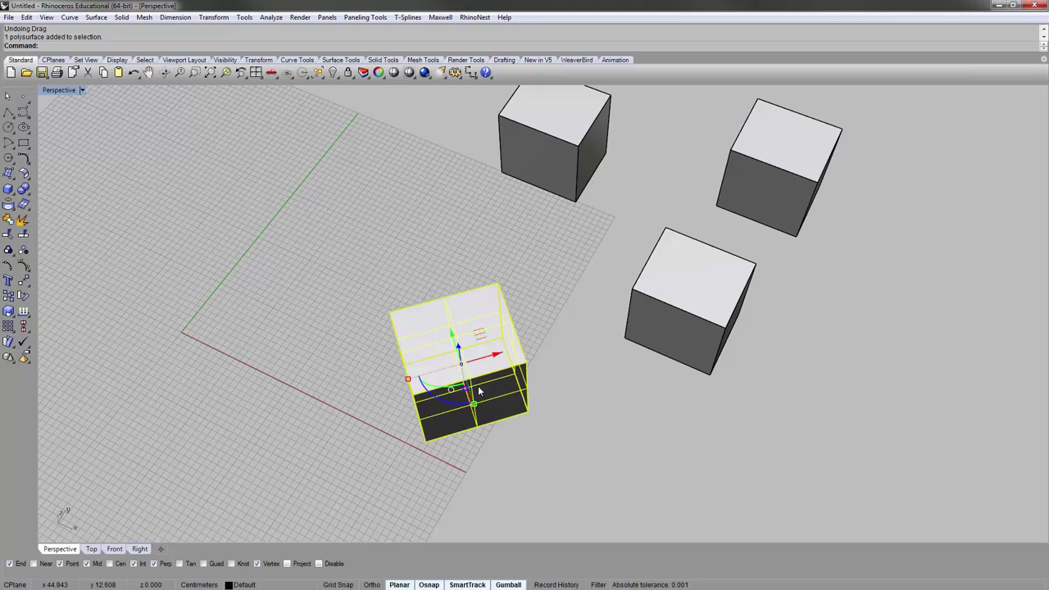
{"action": "right_click_drag", "start_coordinate": [445, 374], "coordinate": [417, 363]}
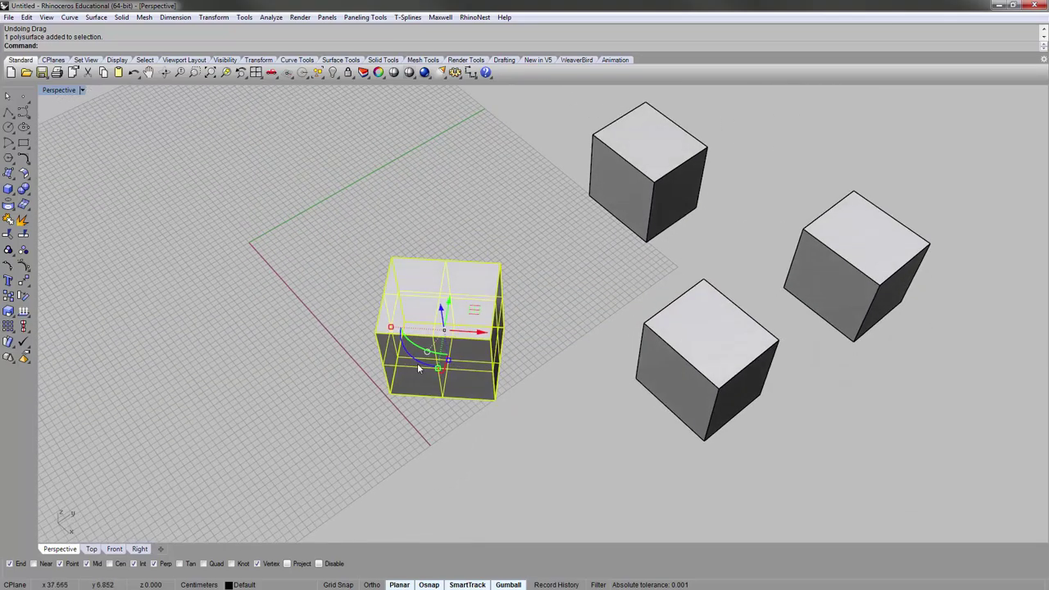
{"action": "left_click", "coordinate": [416, 363]}
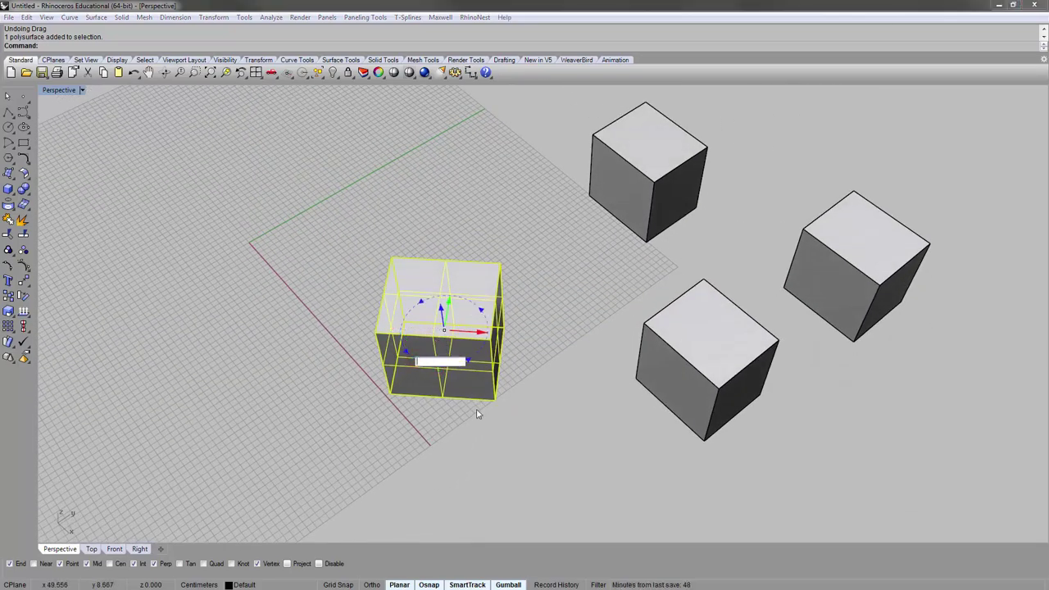
{"action": "type", "text": "45"}
{"action": "key", "text": "Return"}
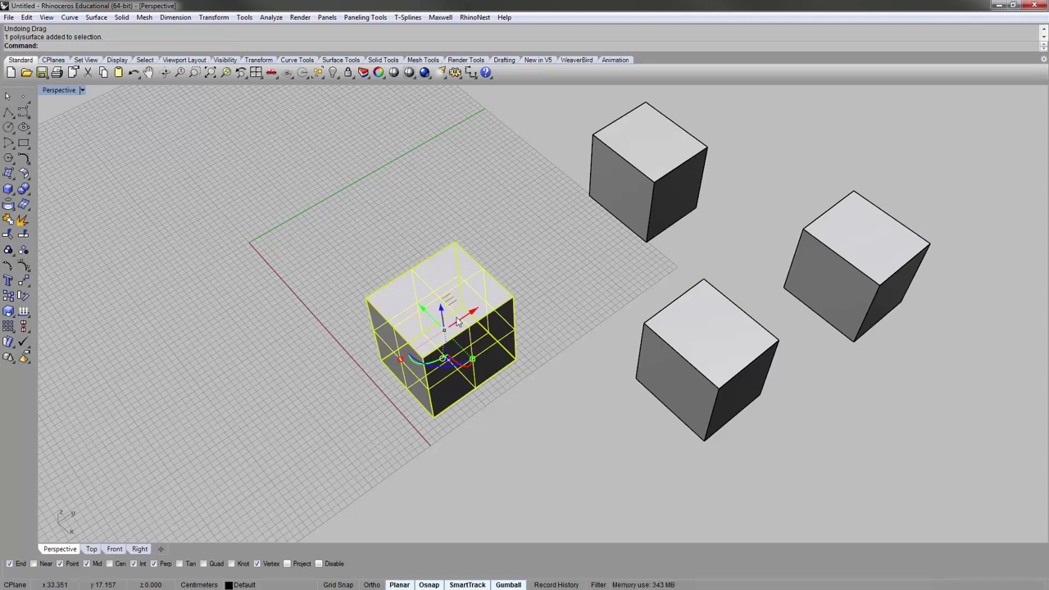
Step: Rotate the selected box further about its Z axis freehand with the gumball's rotation arc
{"action": "right_click_drag", "start_coordinate": [459, 321], "coordinate": [534, 430]}
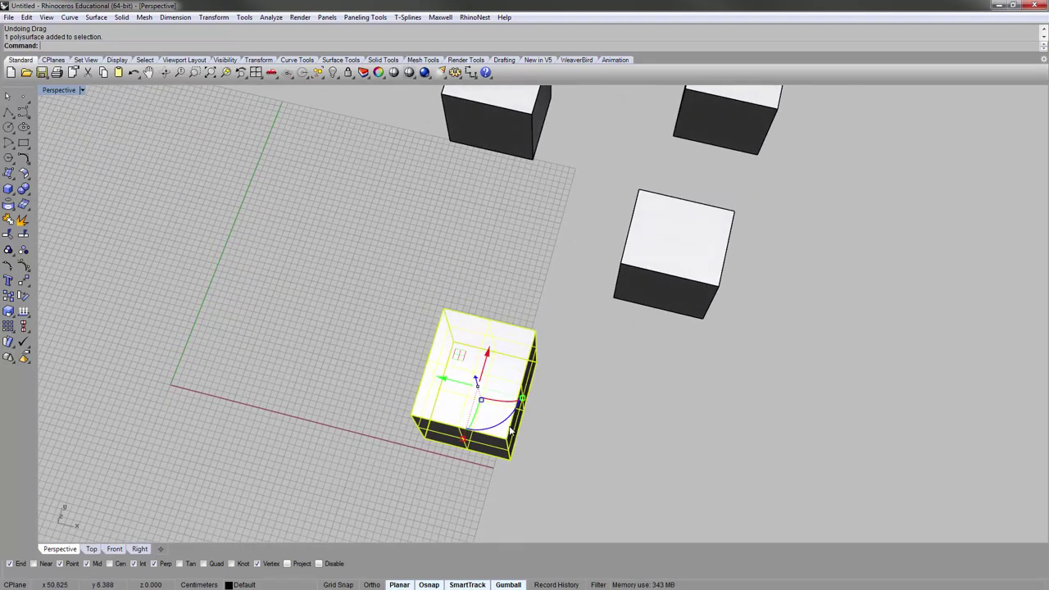
{"action": "left_click_drag", "start_coordinate": [512, 420], "coordinate": [585, 428]}
{"action": "right_click_drag", "start_coordinate": [585, 429], "coordinate": [505, 352]}
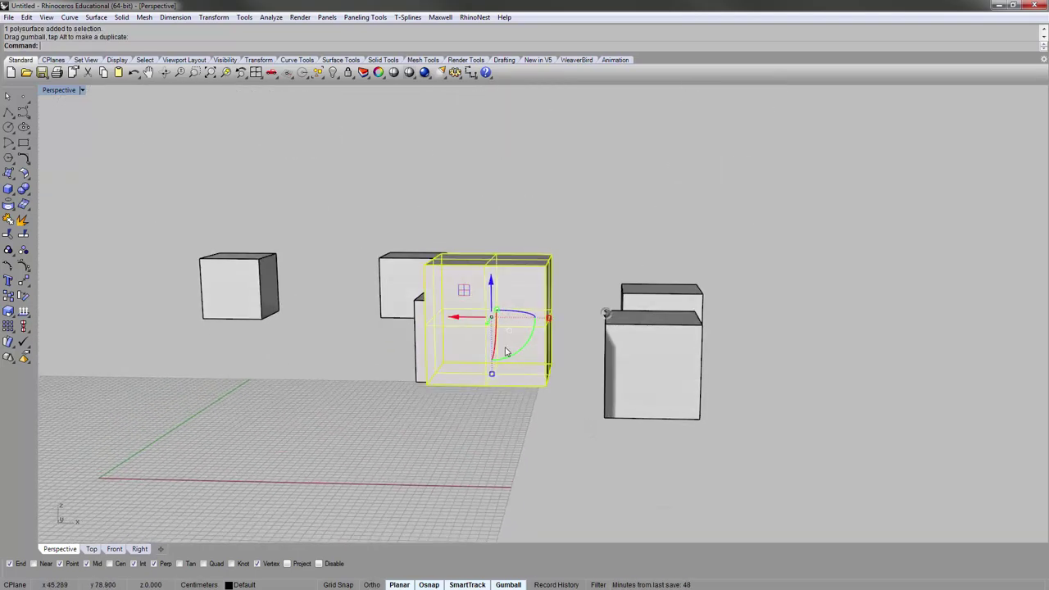
Step: Try constrained rotations of the selected box about its Y axis with the gumball, check it from another angle, and undo the rotations
{"action": "left_click_drag", "start_coordinate": [508, 354], "coordinate": [618, 253], "text": "shift"}
{"action": "left_click_drag", "start_coordinate": [607, 336], "coordinate": [608, 336], "text": "shift"}
{"action": "left_click", "coordinate": [543, 194]}
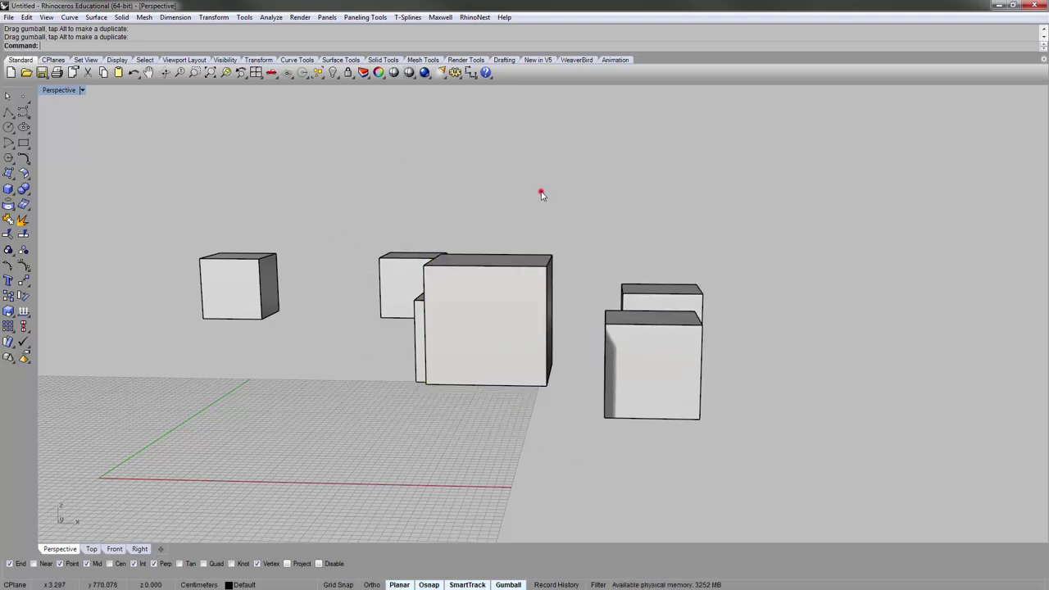
{"action": "right_click_drag", "start_coordinate": [527, 237], "coordinate": [481, 307]}
{"action": "left_click", "coordinate": [434, 345]}
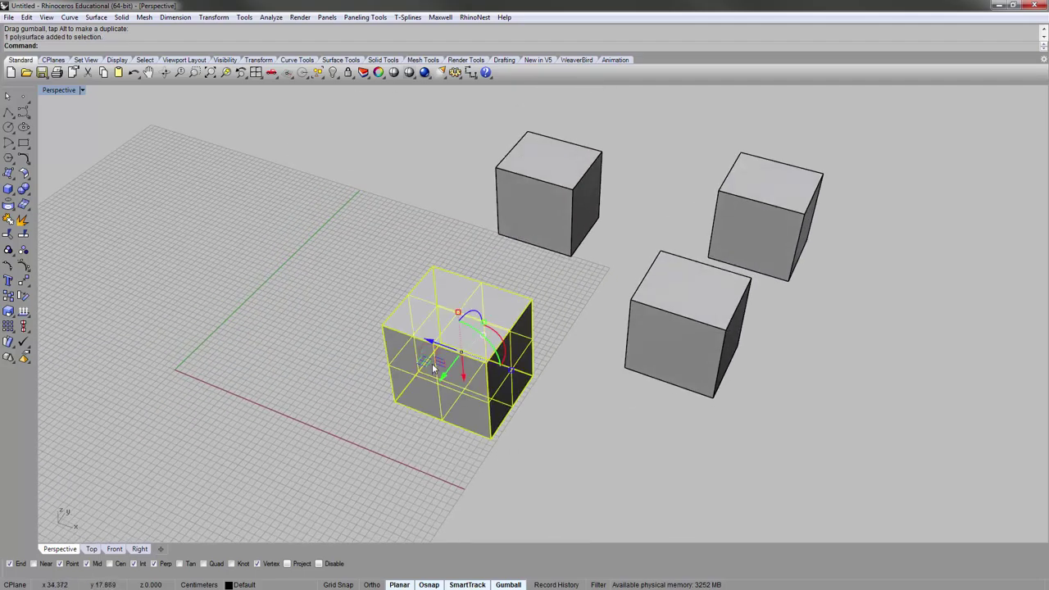
{"action": "mouse_move", "coordinate": [491, 335]}
{"action": "right_mouse_down"}
{"action": "mouse_move", "coordinate": [494, 352]}
{"action": "mouse_move", "coordinate": [495, 318]}
{"action": "right_mouse_up"}
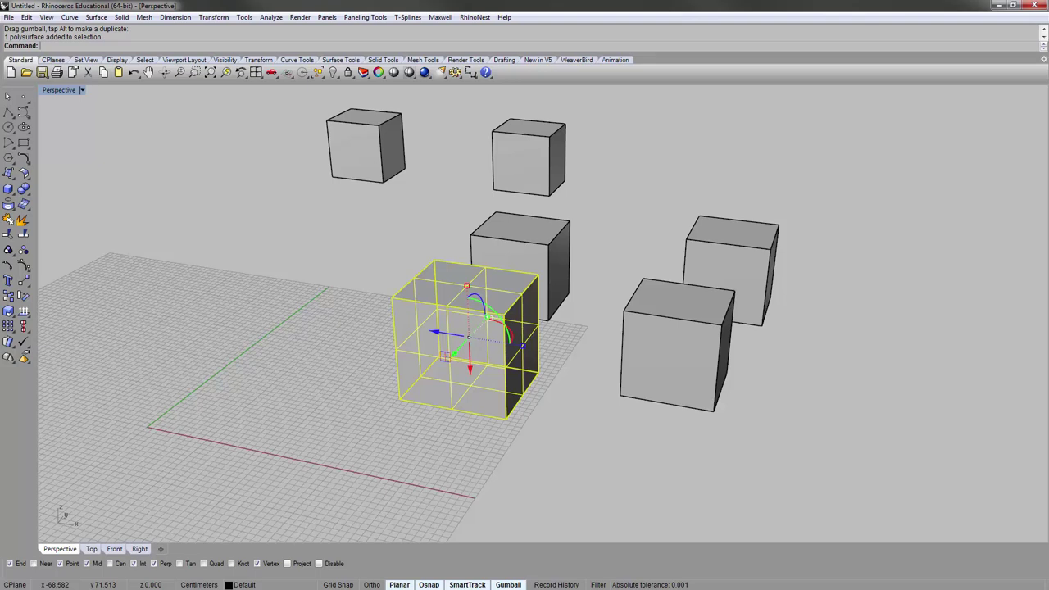
{"action": "key", "text": "ctrl+z"}
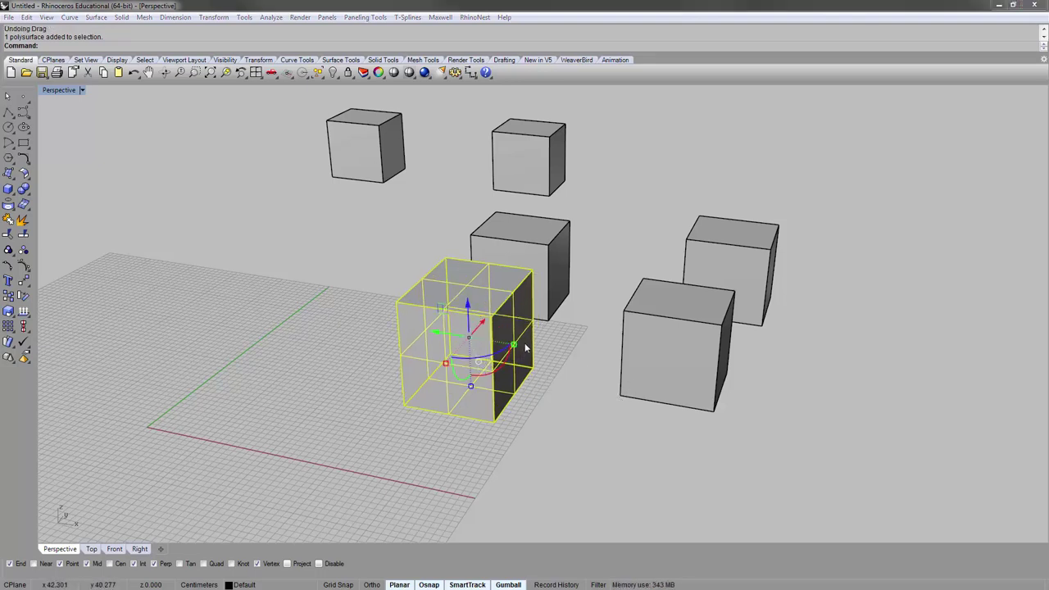
Step: Try stretching the box along its Y axis with the gumball's scale handle and undo the stretch
{"action": "right_click_drag", "start_coordinate": [525, 349], "coordinate": [508, 382]}
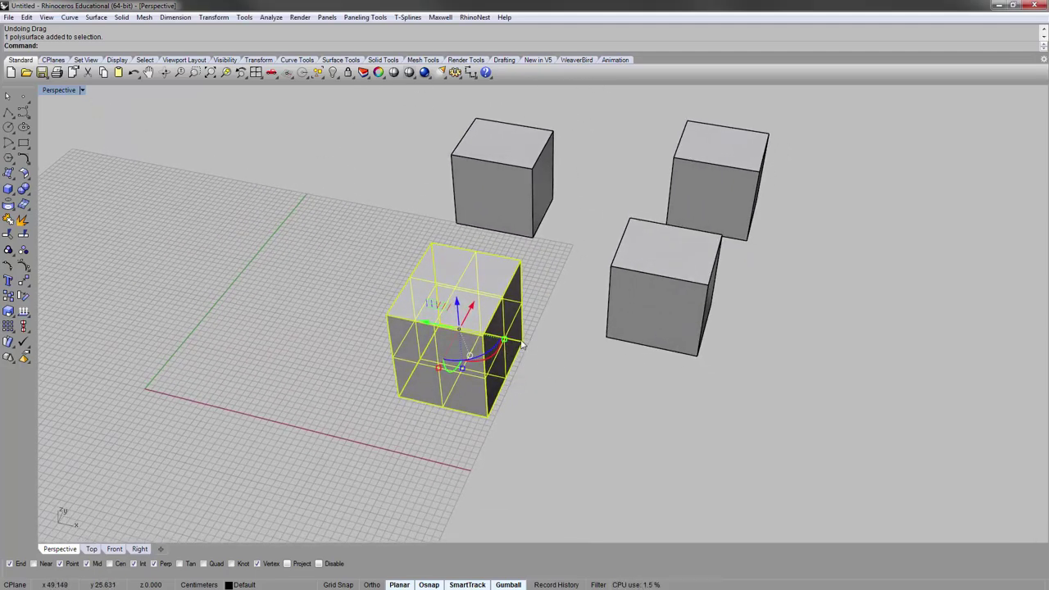
{"action": "left_click_drag", "start_coordinate": [507, 344], "coordinate": [629, 367]}
{"action": "key", "text": "ctrl+z"}
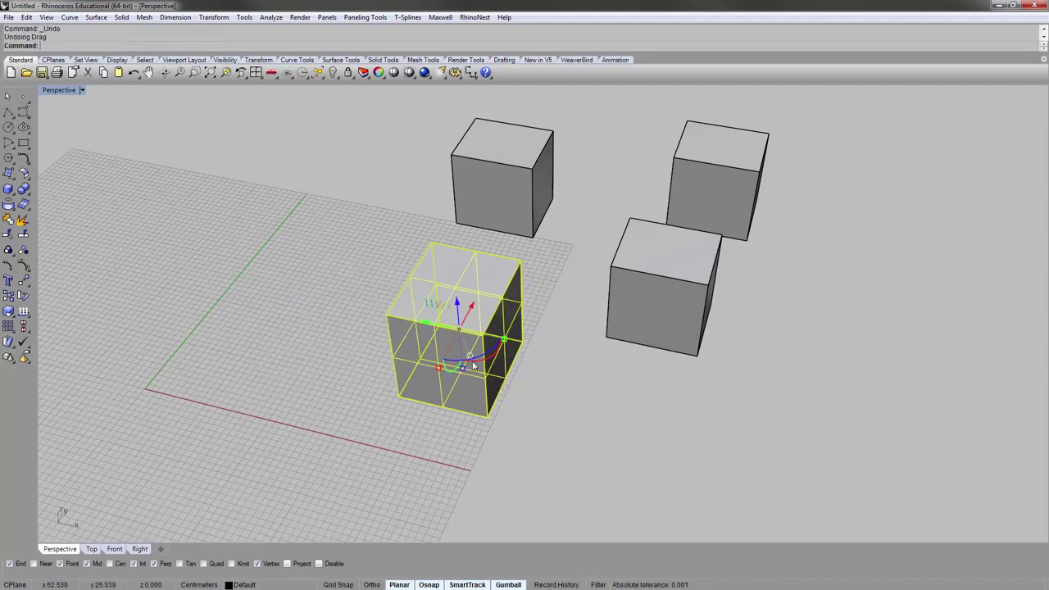
Step: Resize the box freehand with the gumball's X and Y scale handles, and scale it by a factor of 2 along Y
{"action": "right_click_drag", "start_coordinate": [459, 361], "coordinate": [427, 363]}
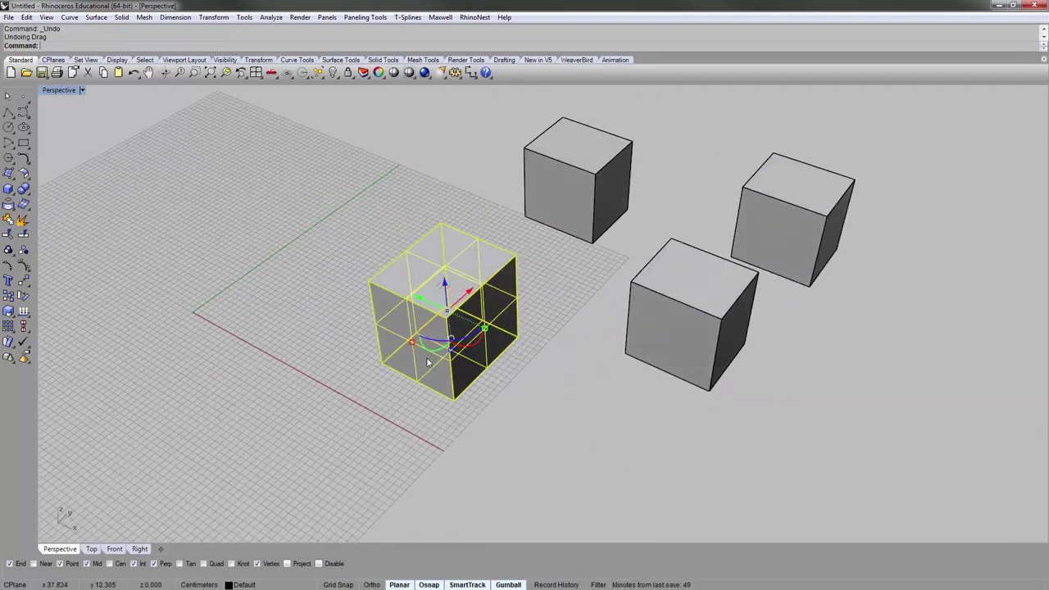
{"action": "left_click_drag", "start_coordinate": [415, 345], "coordinate": [331, 393]}
{"action": "mouse_move", "coordinate": [496, 336]}
{"action": "left_mouse_down", "text": "shift"}
{"action": "mouse_move", "coordinate": [533, 379]}
{"action": "mouse_move", "coordinate": [562, 368]}
{"action": "mouse_move", "coordinate": [443, 321]}
{"action": "mouse_move", "coordinate": [478, 324]}
{"action": "mouse_move", "coordinate": [492, 361]}
{"action": "mouse_move", "coordinate": [508, 366]}
{"action": "mouse_move", "coordinate": [499, 330]}
{"action": "mouse_move", "coordinate": [458, 326]}
{"action": "mouse_move", "coordinate": [510, 347]}
{"action": "mouse_move", "coordinate": [466, 325]}
{"action": "mouse_move", "coordinate": [490, 351]}
{"action": "mouse_move", "coordinate": [464, 323]}
{"action": "mouse_move", "coordinate": [519, 348]}
{"action": "mouse_move", "coordinate": [478, 328]}
{"action": "left_mouse_up", "text": "shift"}
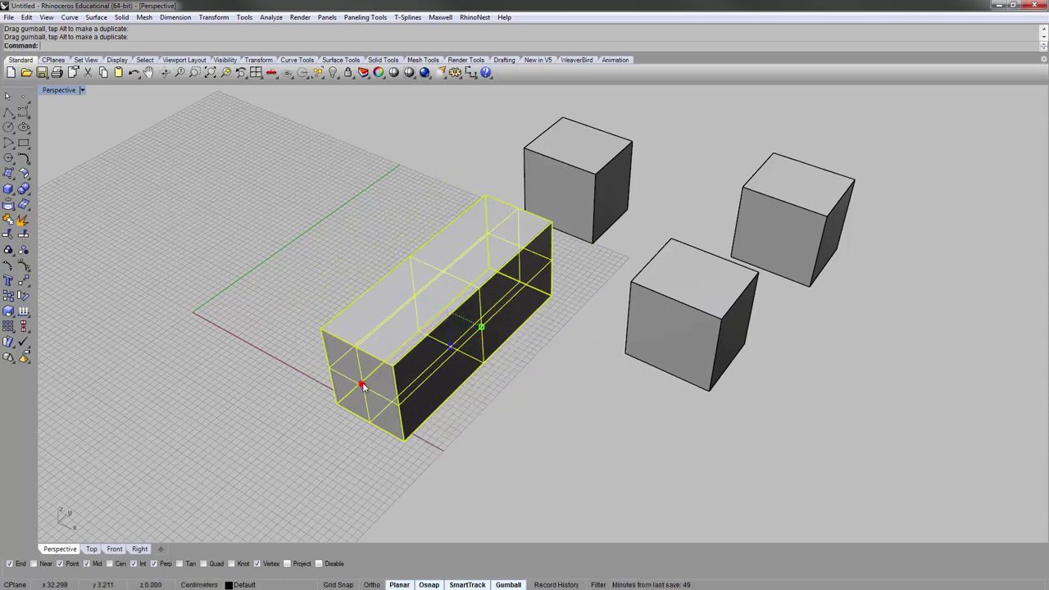
{"action": "left_click_drag", "start_coordinate": [363, 382], "coordinate": [404, 350]}
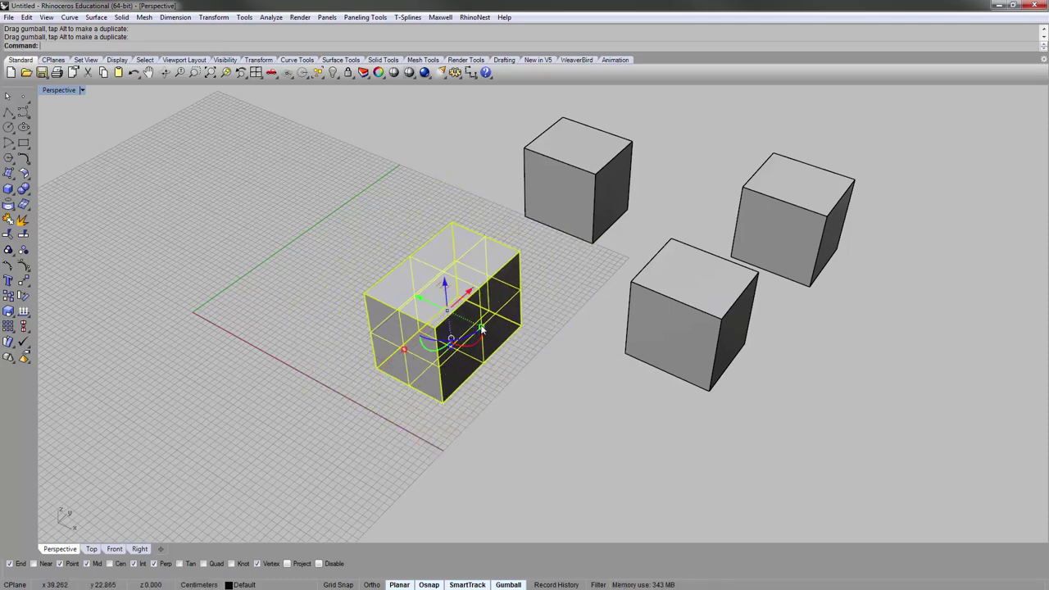
{"action": "mouse_move", "coordinate": [482, 328]}
{"action": "left_mouse_down", "text": "shift"}
{"action": "mouse_move", "coordinate": [498, 333]}
{"action": "mouse_move", "coordinate": [450, 317]}
{"action": "mouse_move", "coordinate": [480, 330]}
{"action": "left_mouse_up", "text": "shift"}
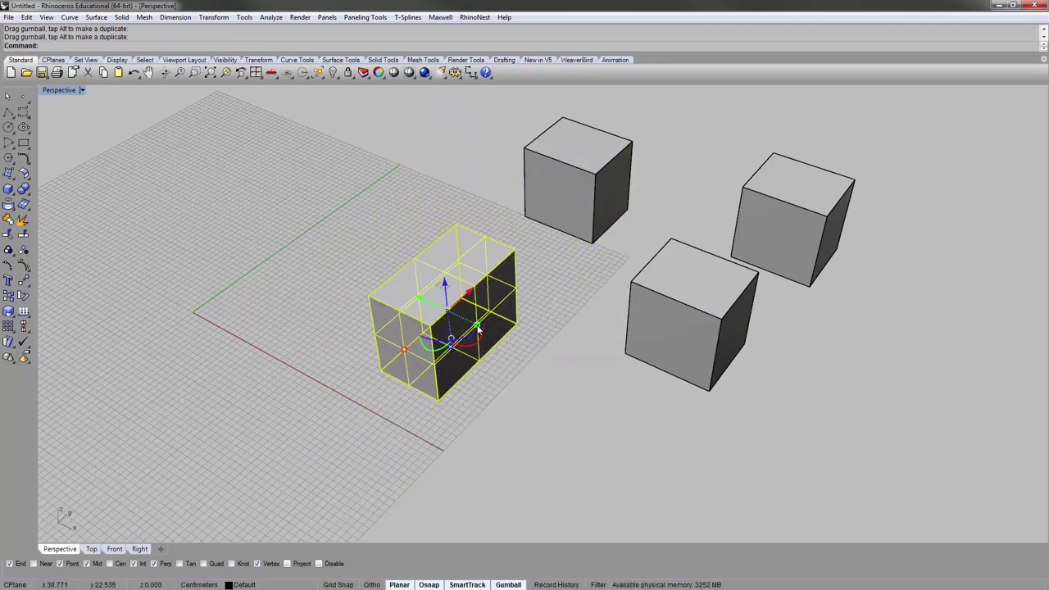
{"action": "left_click", "coordinate": [479, 329]}
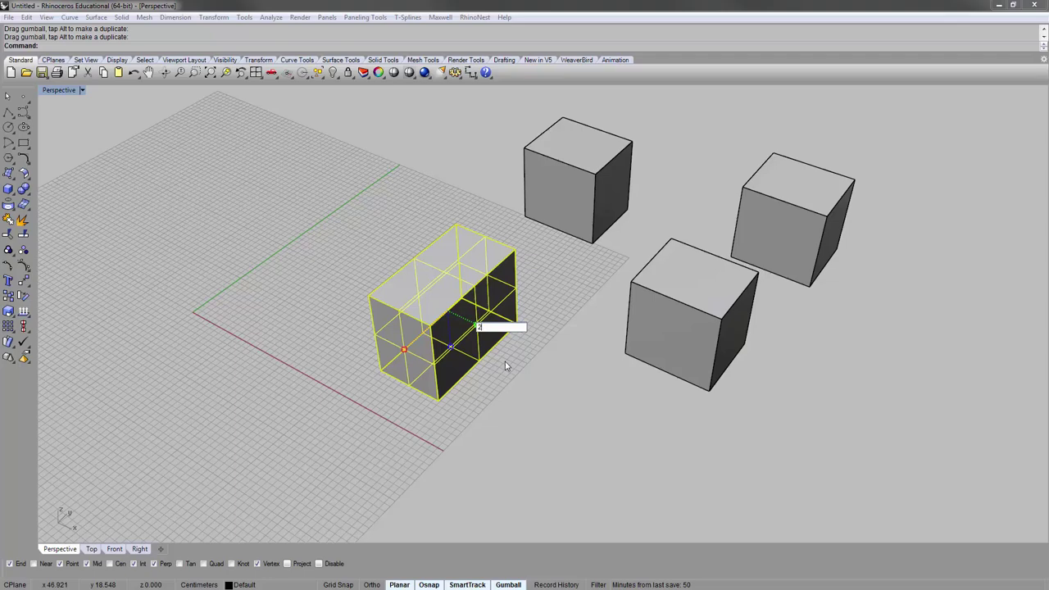
{"action": "key", "text": "Return"}
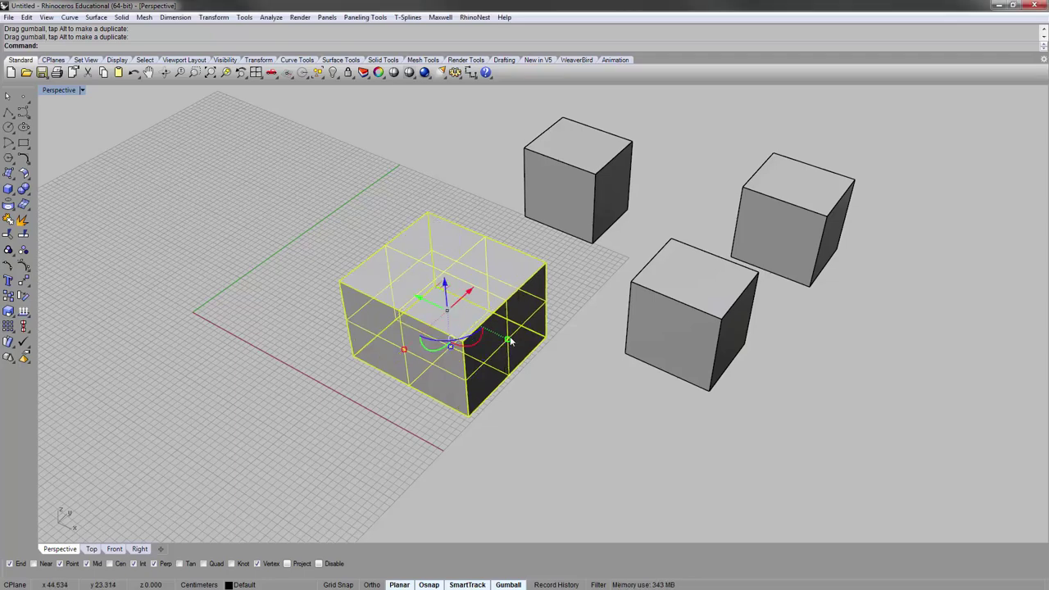
Step: Try scaling the box uniformly in all directions with a numeric gumball factor and undo the scaling
{"action": "left_click", "coordinate": [508, 341]}
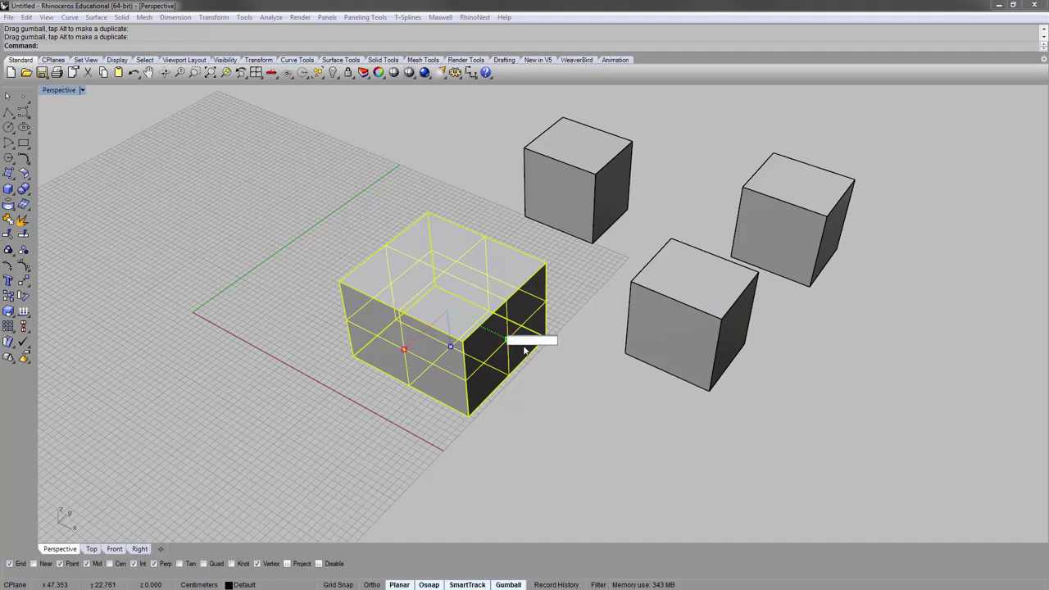
{"action": "key", "text": "Return"}
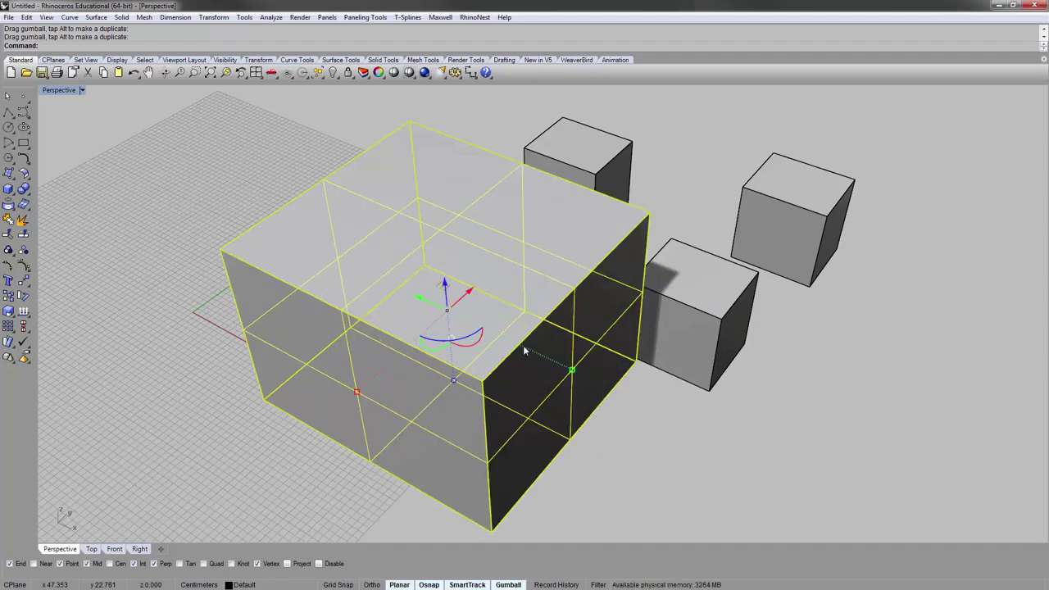
{"action": "key", "text": "ctrl+z"}
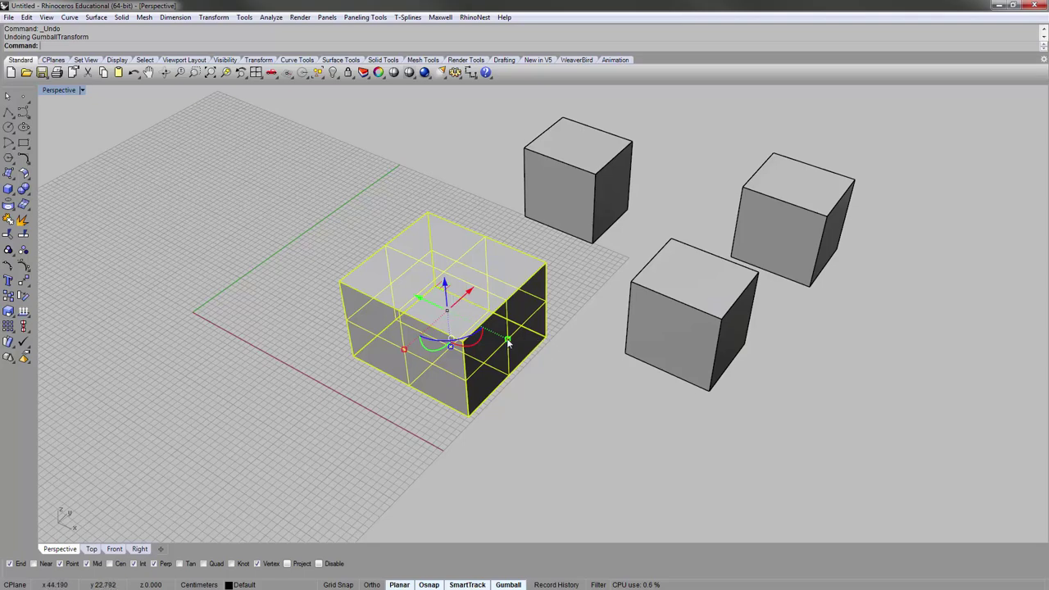
Step: Look at the resized box among the other boxes from a lower viewpoint and leave it deselected
{"action": "left_click", "coordinate": [562, 387]}
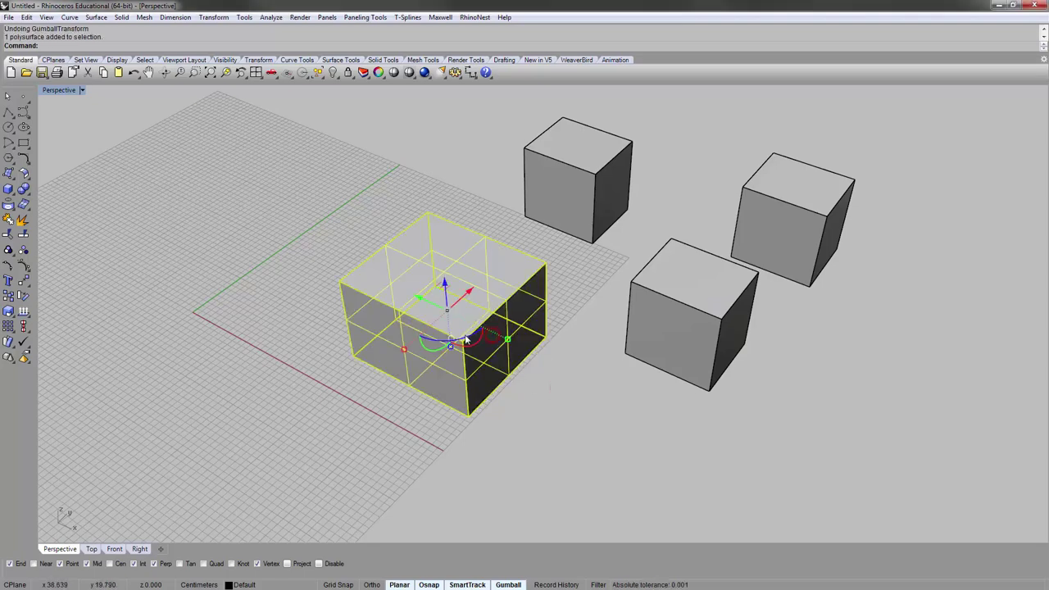
{"action": "mouse_move", "coordinate": [464, 339]}
{"action": "right_mouse_down"}
{"action": "mouse_move", "coordinate": [463, 279]}
{"action": "mouse_move", "coordinate": [466, 393]}
{"action": "mouse_move", "coordinate": [486, 346]}
{"action": "mouse_move", "coordinate": [531, 312]}
{"action": "mouse_move", "coordinate": [495, 299]}
{"action": "mouse_move", "coordinate": [475, 351]}
{"action": "right_mouse_up"}
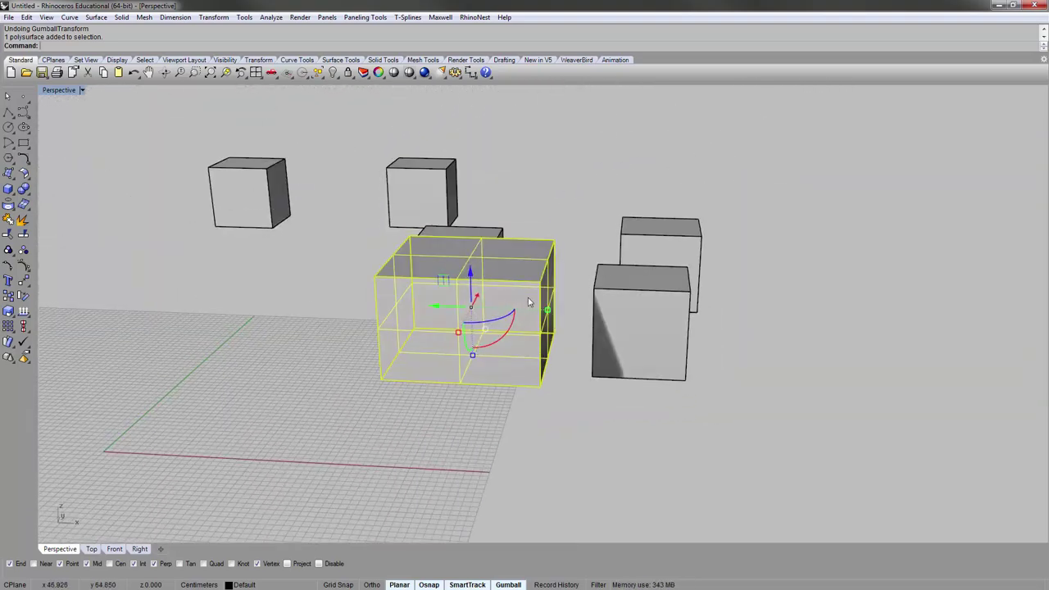
{"action": "right_click_drag", "start_coordinate": [585, 328], "coordinate": [458, 327], "text": "shift"}
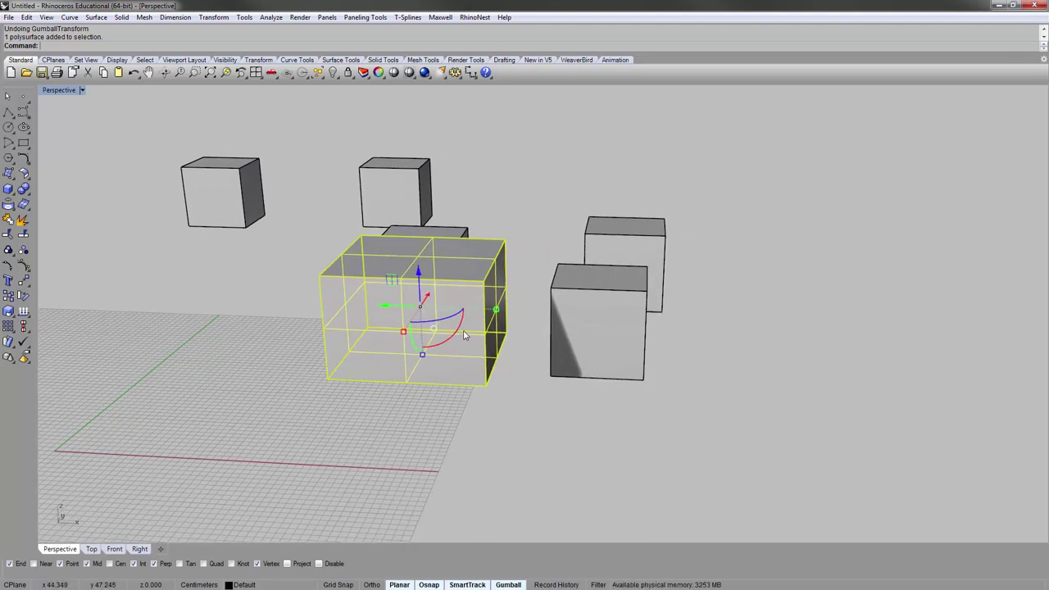
{"action": "left_click", "coordinate": [287, 344]}
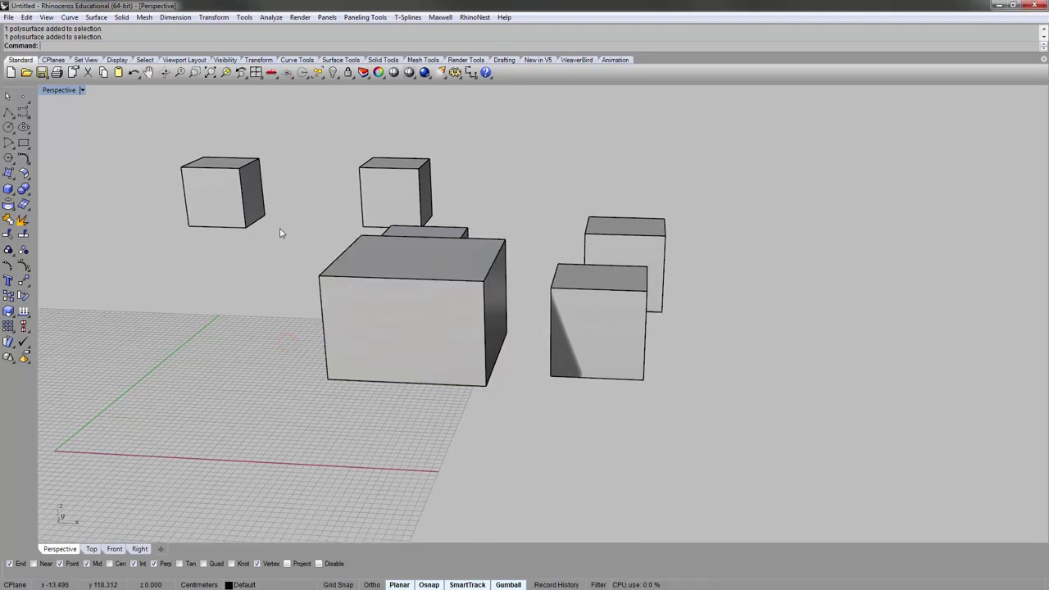
{"action": "right_click_drag", "start_coordinate": [283, 215], "coordinate": [285, 238], "text": "shift"}
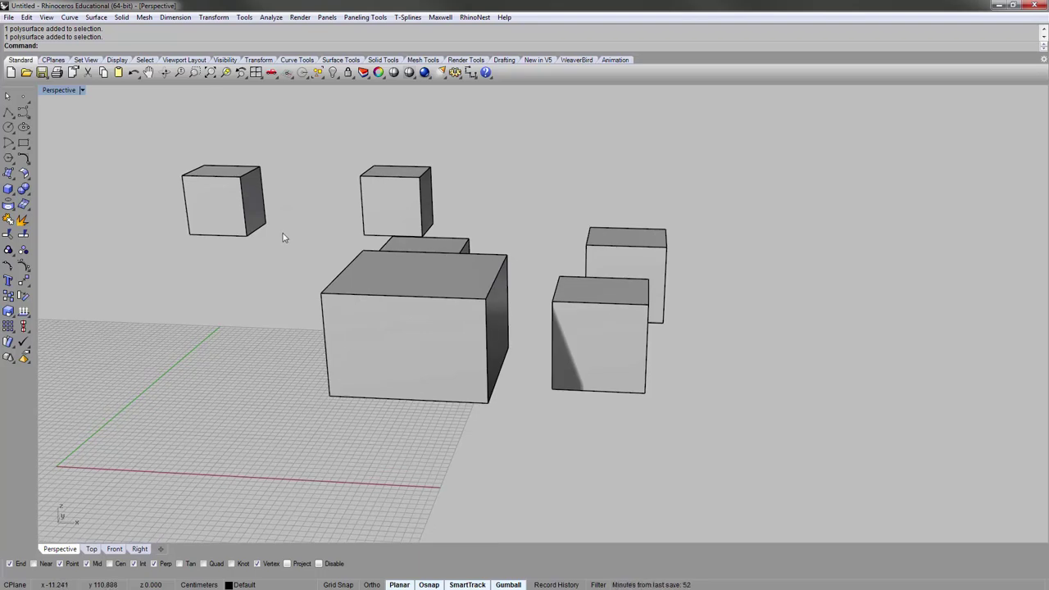
Step: Open the Rhino Options and examine the general Modeling Aids settings and the Nudge settings
{"action": "left_click", "coordinate": [244, 17]}
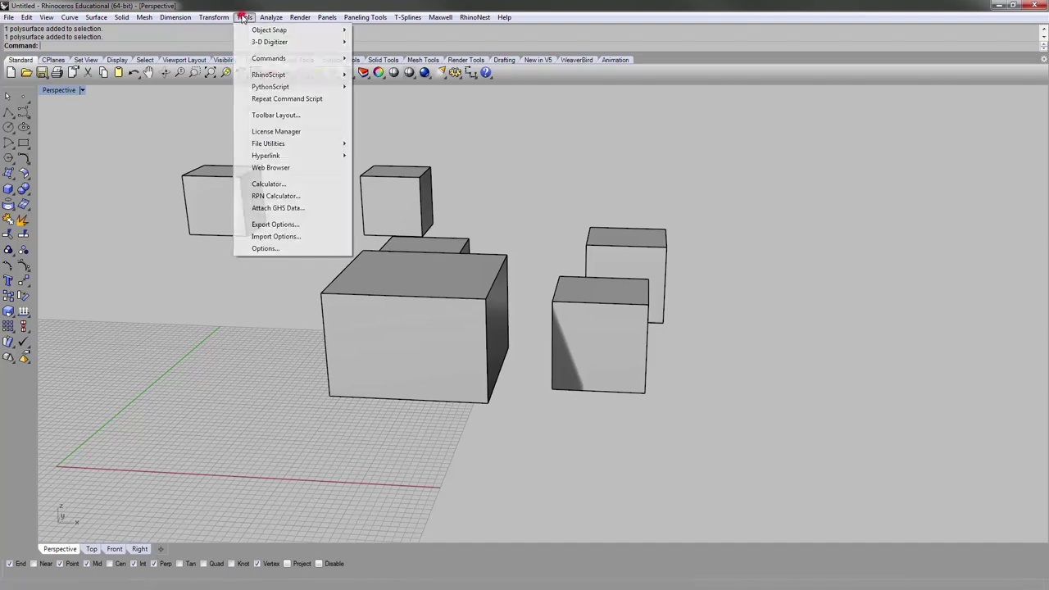
{"action": "left_click", "coordinate": [287, 249]}
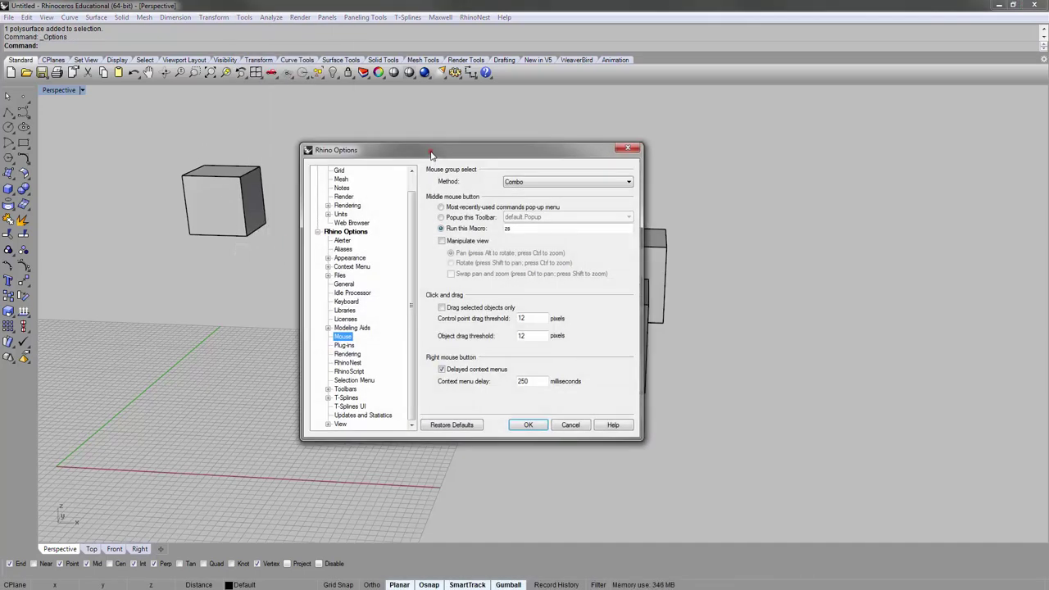
{"action": "left_click_drag", "start_coordinate": [431, 153], "coordinate": [382, 118]}
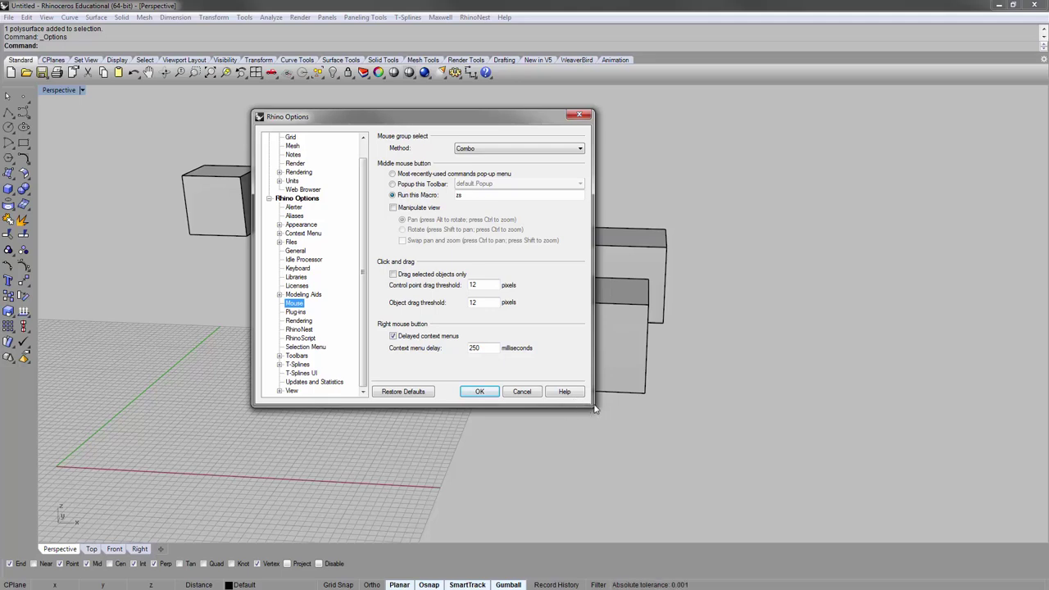
{"action": "left_click", "coordinate": [279, 295]}
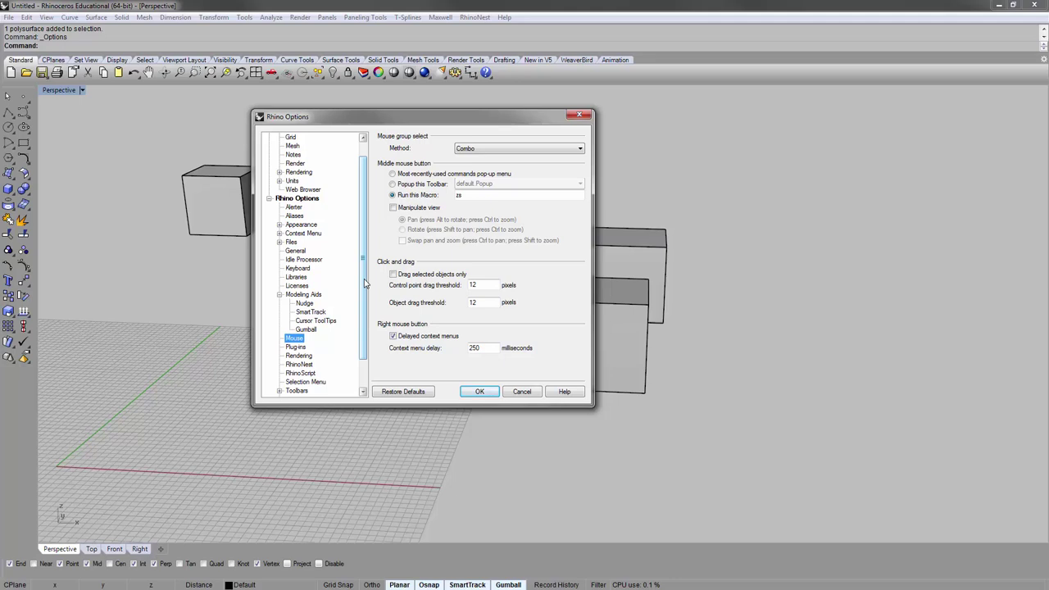
{"action": "left_click", "coordinate": [314, 294]}
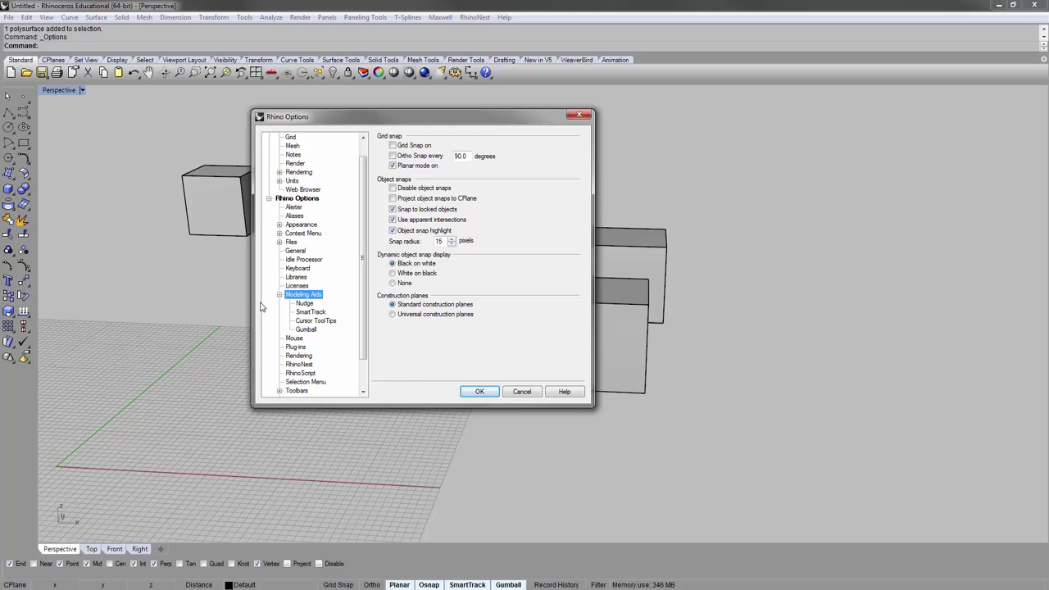
{"action": "key", "text": "Down"}
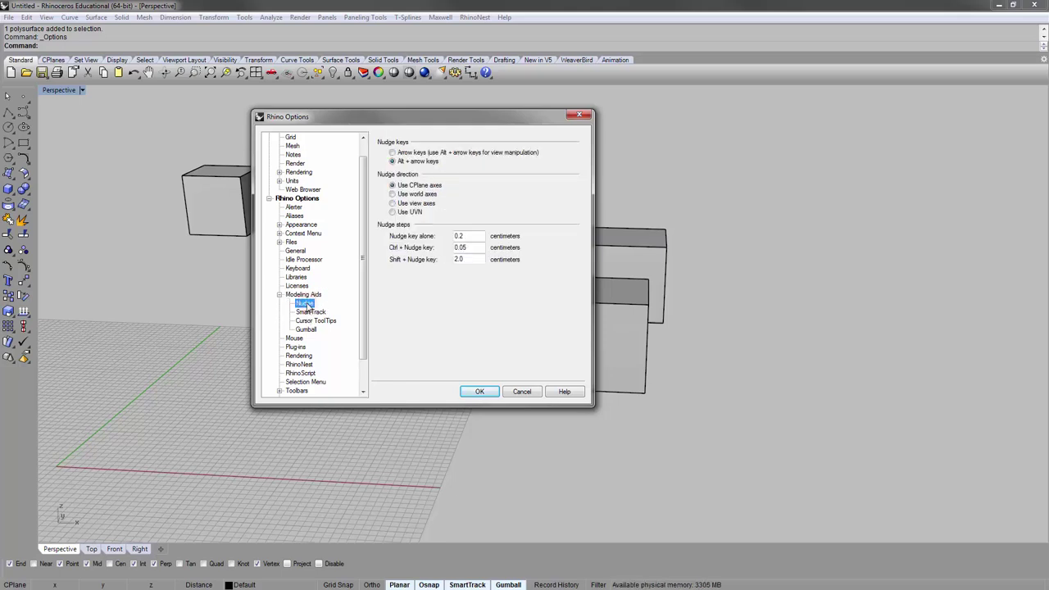
Step: Go through the SmartTrack, Cursor ToolTips and Gumball settings, toggling the Distance cursor tooltip, and return to the general Modeling Aids settings
{"action": "left_click", "coordinate": [310, 312]}
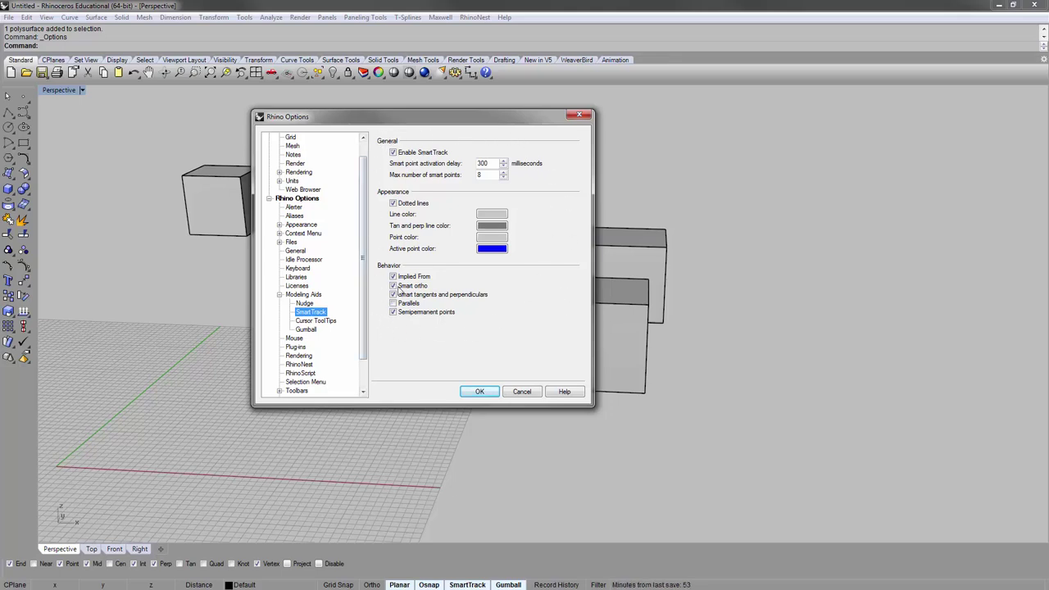
{"action": "left_click", "coordinate": [327, 320]}
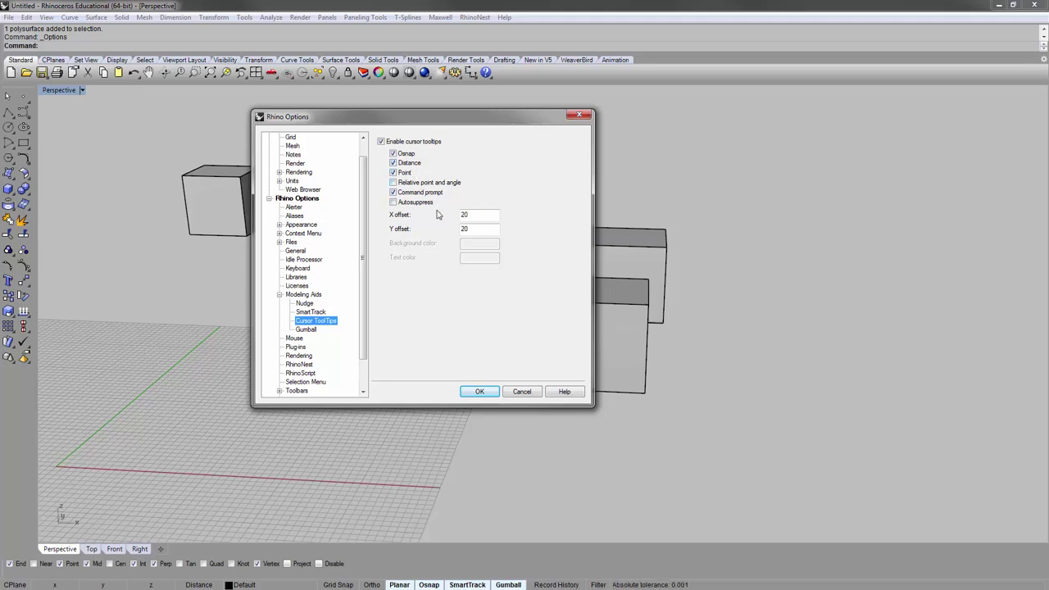
{"action": "left_click", "coordinate": [393, 162]}
{"action": "left_click", "coordinate": [312, 330]}
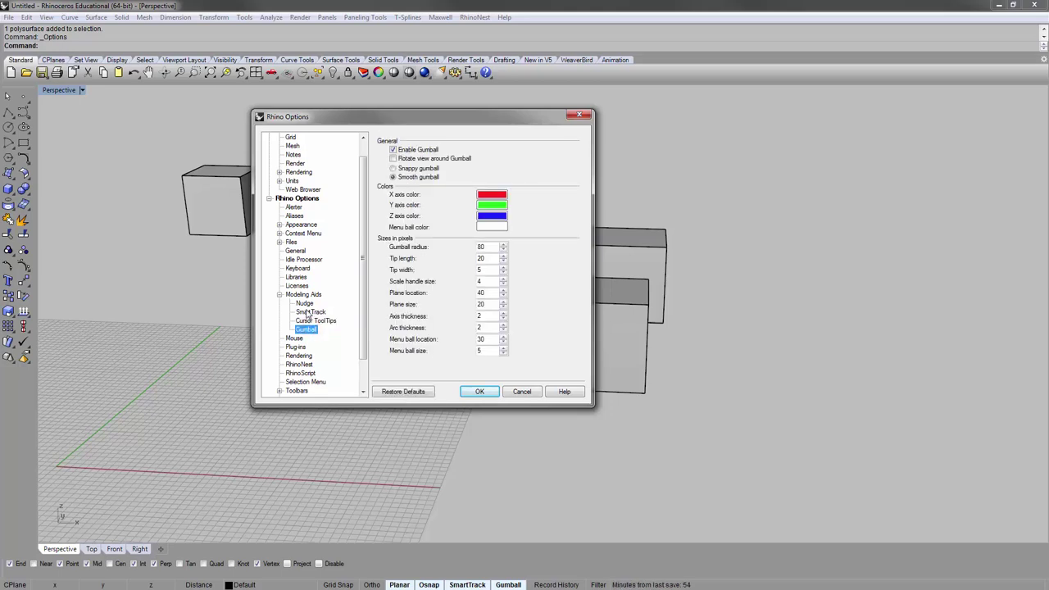
{"action": "left_click", "coordinate": [302, 294]}
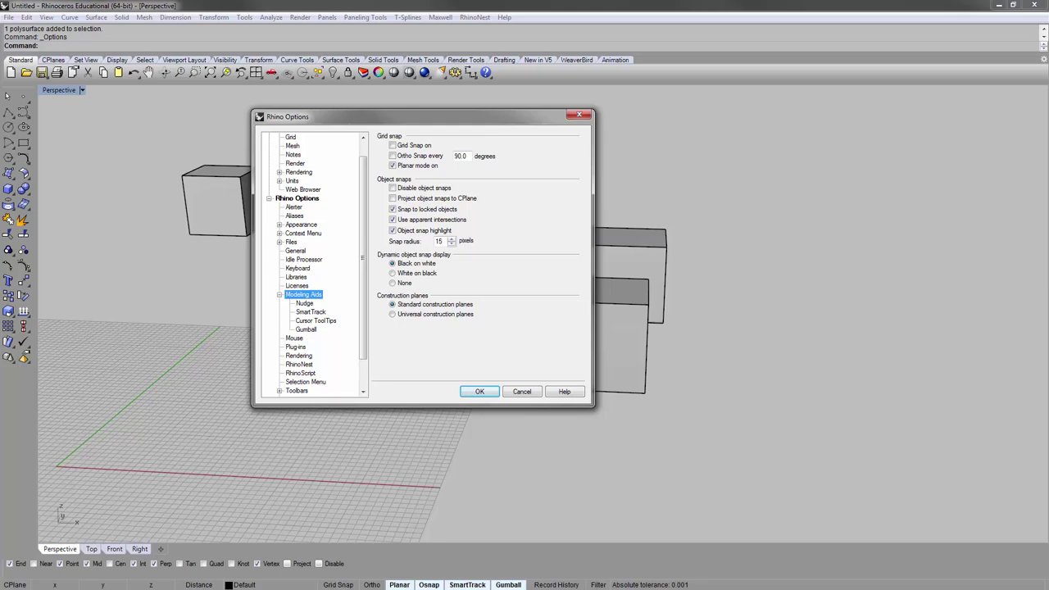
Step: Examine the Appearance and Colors options, including the color choice for the viewport background, without changing any color
{"action": "left_click", "coordinate": [280, 225]}
{"action": "left_click", "coordinate": [304, 232]}
{"action": "left_click", "coordinate": [300, 225]}
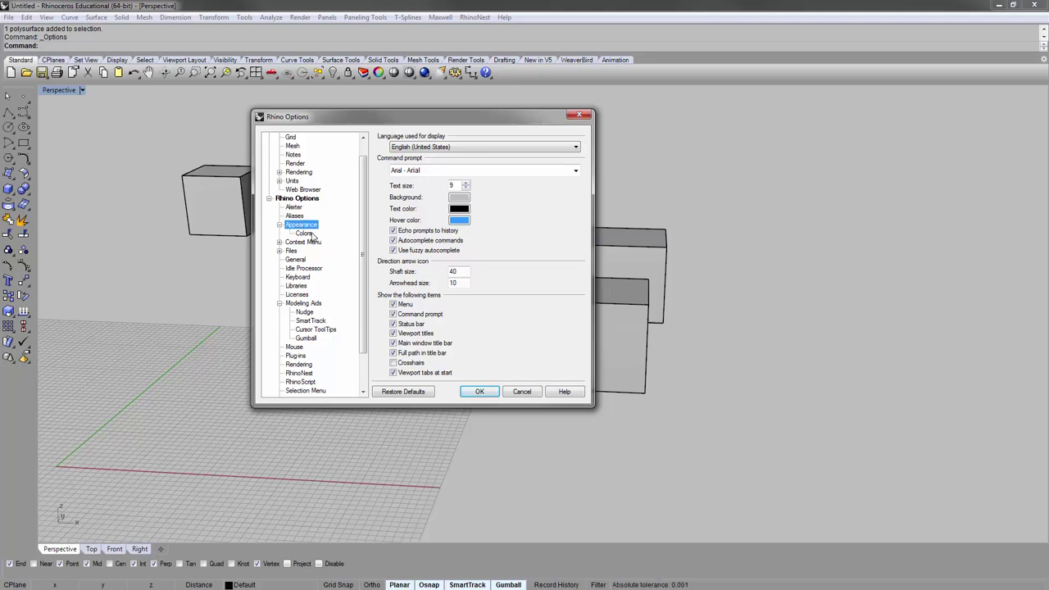
{"action": "left_click", "coordinate": [303, 235]}
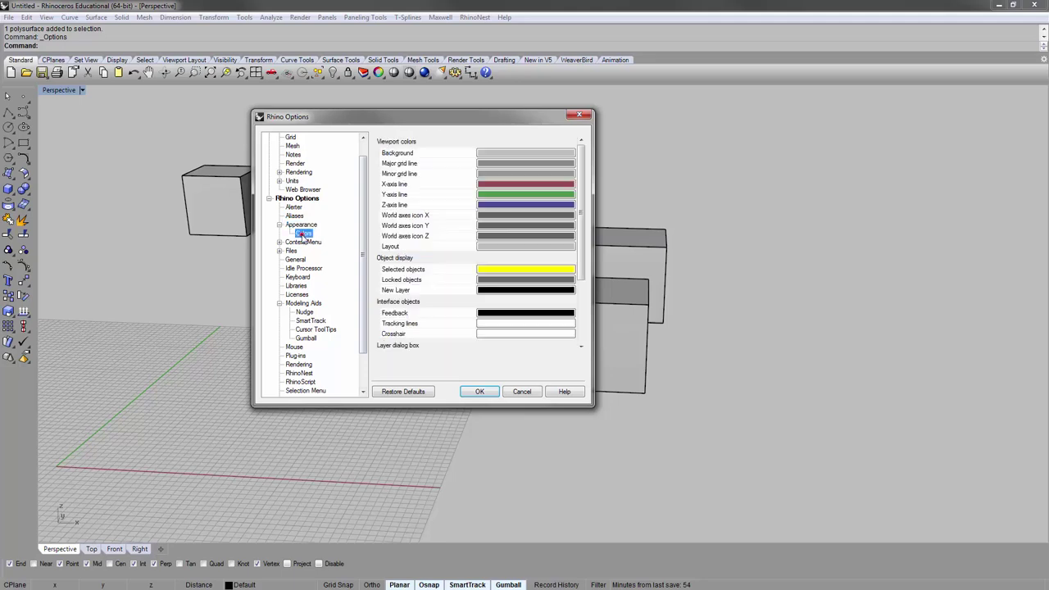
{"action": "left_click", "coordinate": [537, 155]}
{"action": "left_click", "coordinate": [502, 358]}
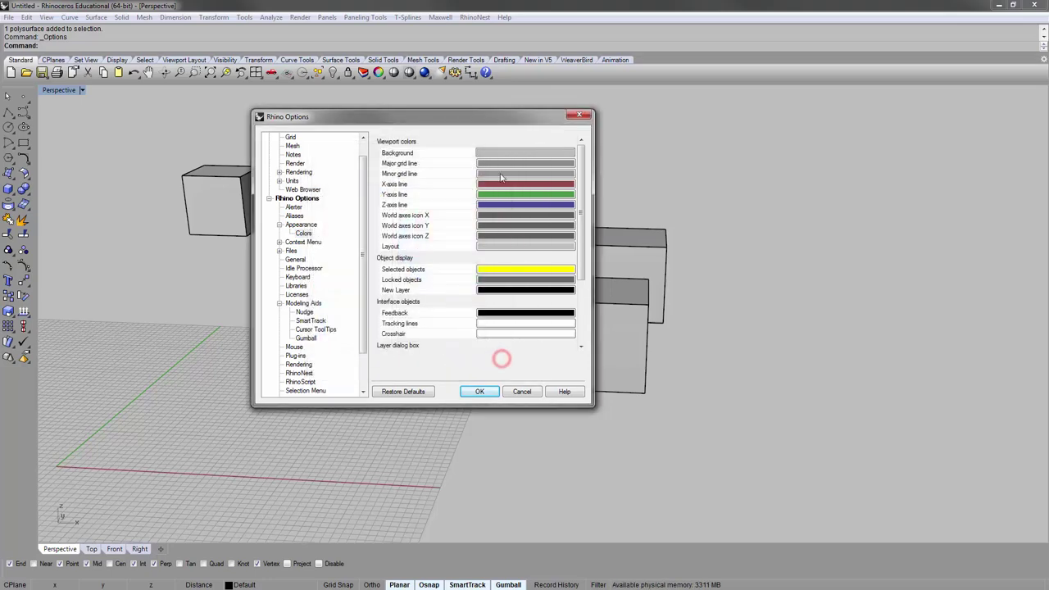
{"action": "left_click_drag", "start_coordinate": [580, 212], "coordinate": [569, 168]}
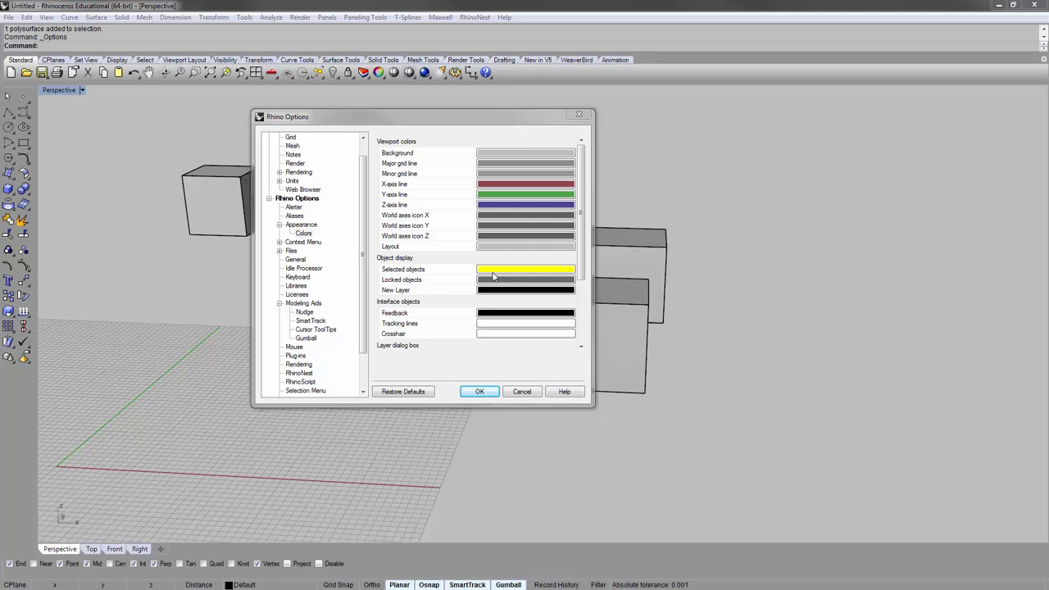
{"action": "left_click", "coordinate": [634, 304]}
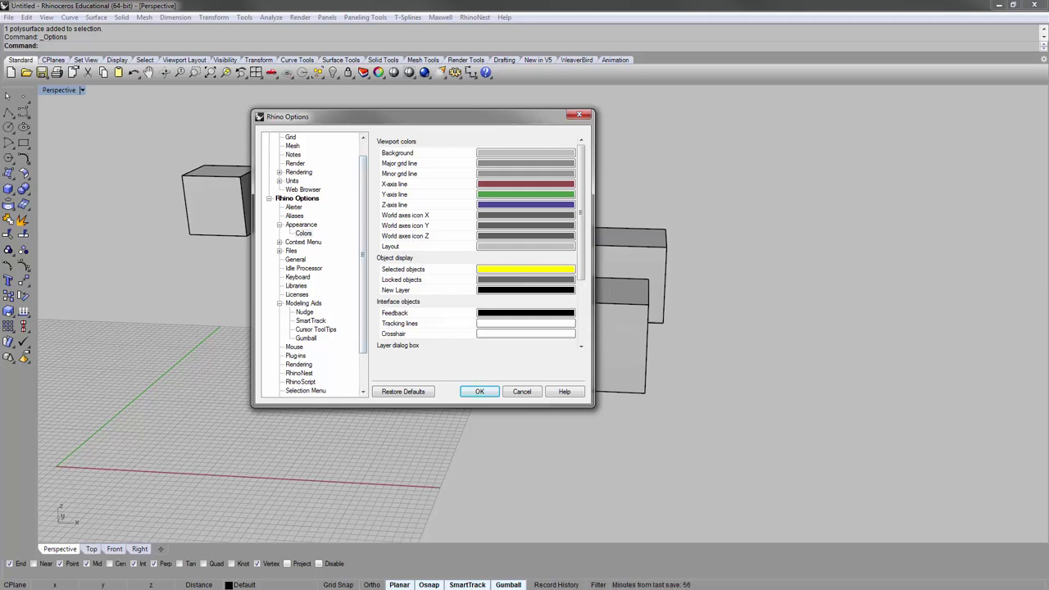
Step: Examine the command aliases and their macros in the Rhino Options and close the options without changes
{"action": "left_click", "coordinate": [279, 224]}
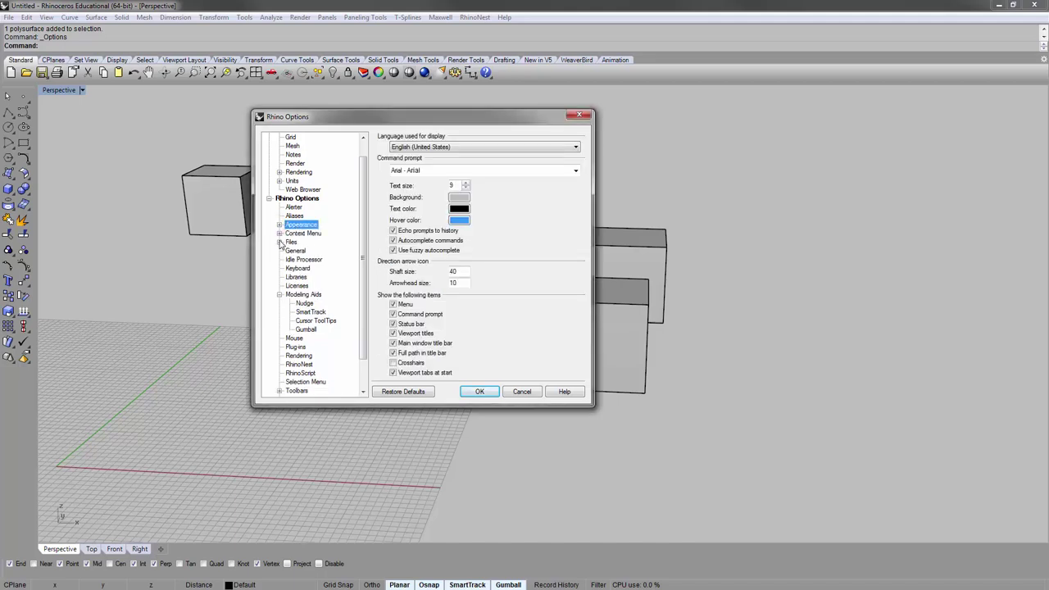
{"action": "left_click", "coordinate": [279, 242]}
{"action": "left_click", "coordinate": [280, 242]}
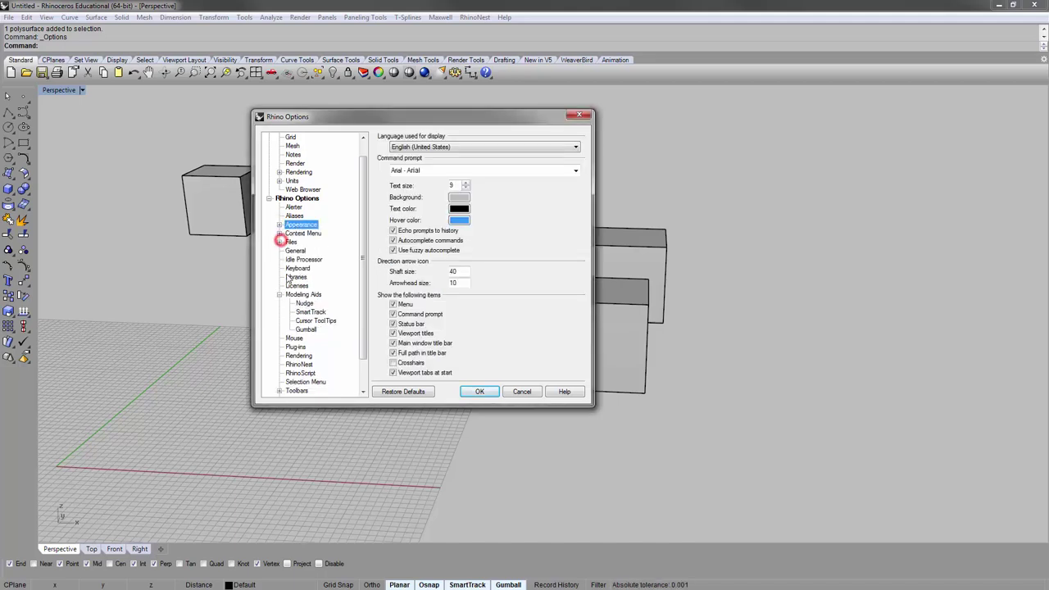
{"action": "left_click_drag", "start_coordinate": [363, 337], "coordinate": [366, 379]}
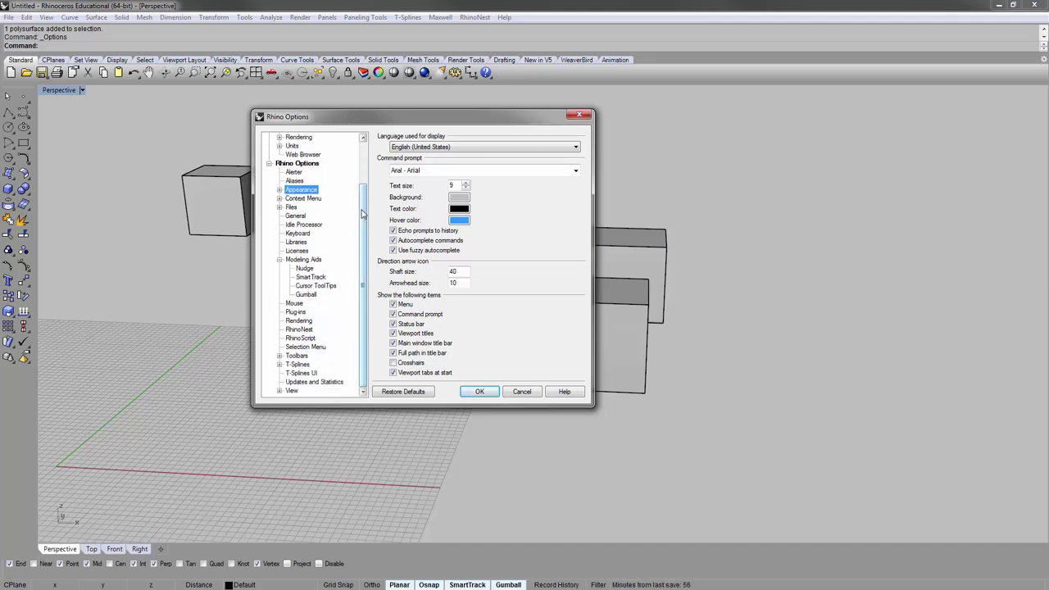
{"action": "left_click", "coordinate": [294, 180]}
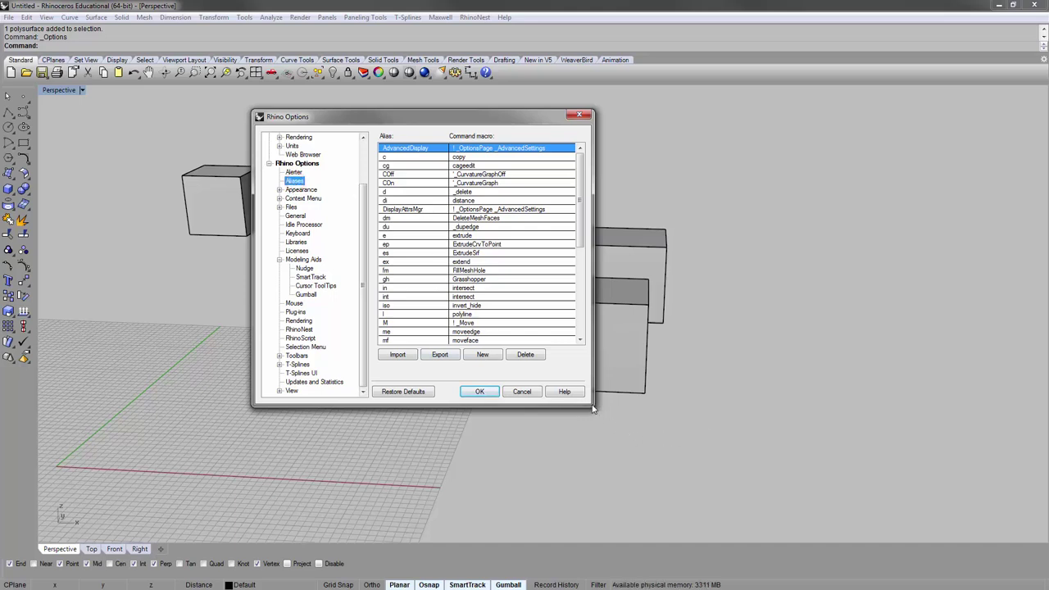
{"action": "left_click_drag", "start_coordinate": [582, 236], "coordinate": [587, 200]}
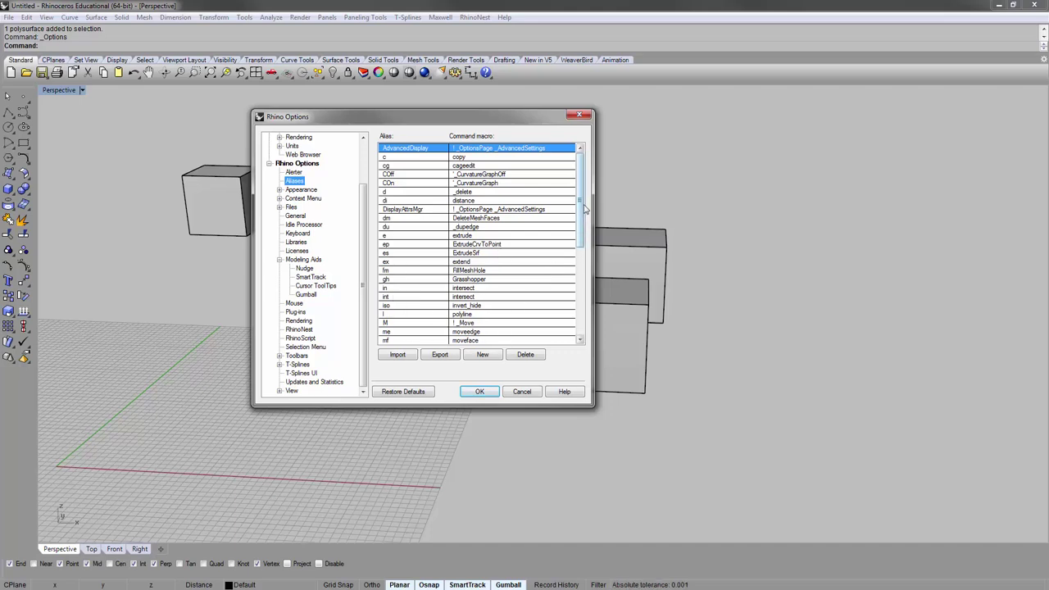
{"action": "left_click", "coordinate": [522, 391]}
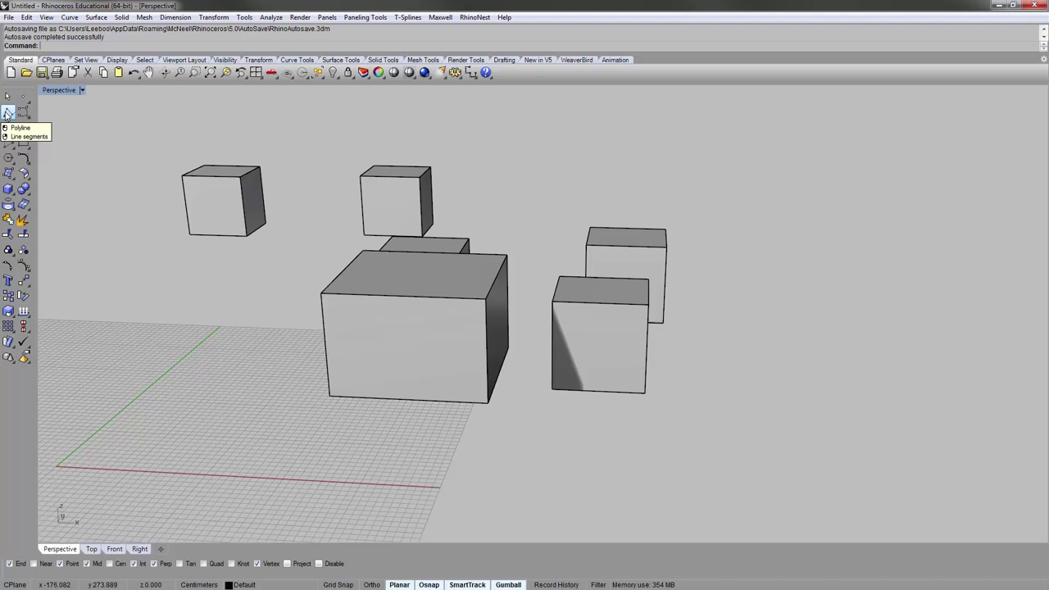
{"action": "type", "text": "pl"}
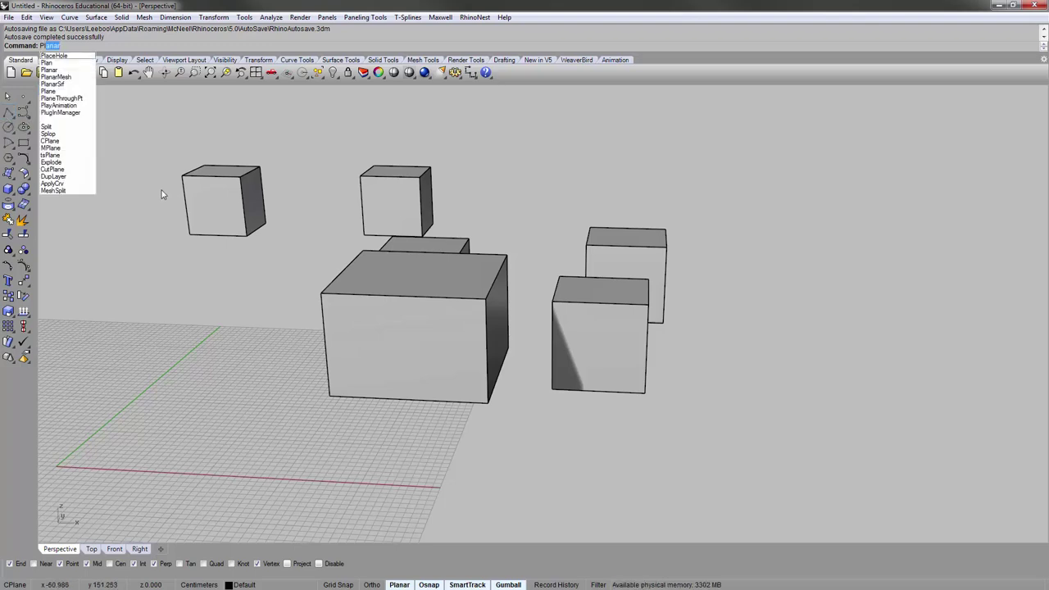
{"action": "key", "text": "Escape"}
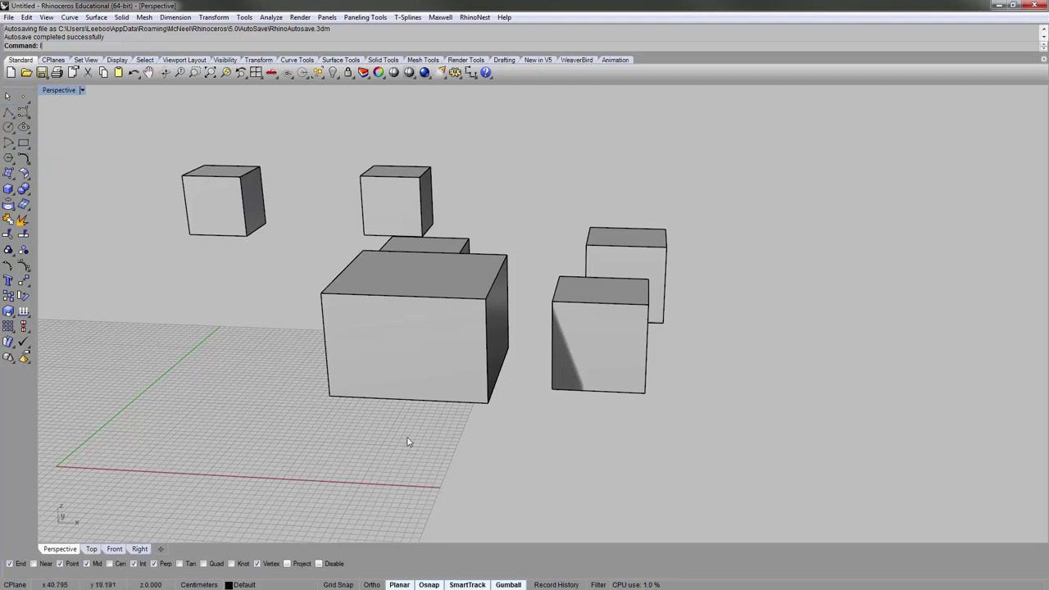
{"action": "type", "text": "l"}
{"action": "key", "text": "Return"}
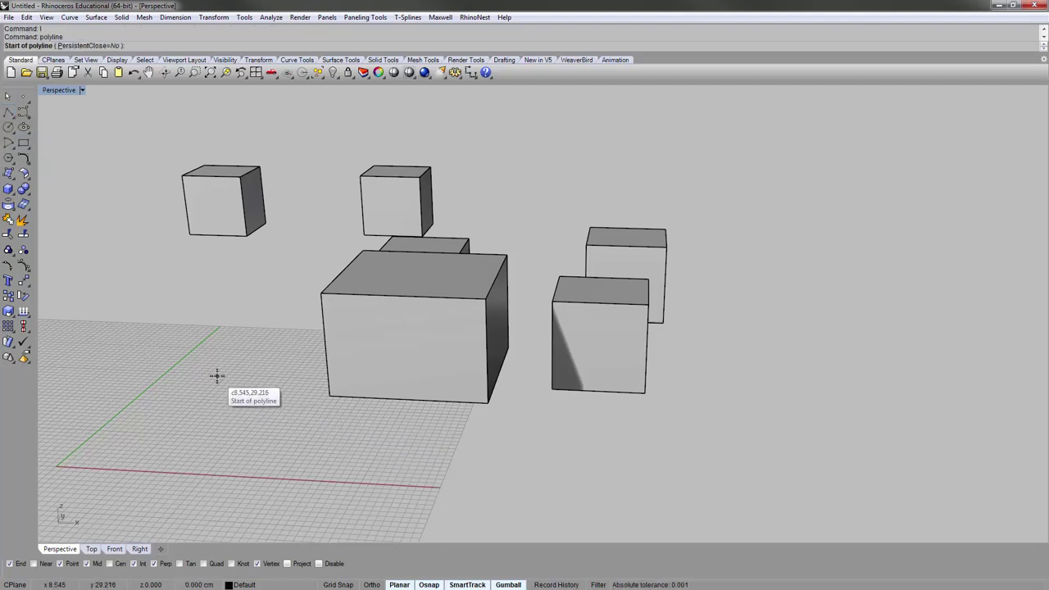
{"action": "key", "text": "Escape"}
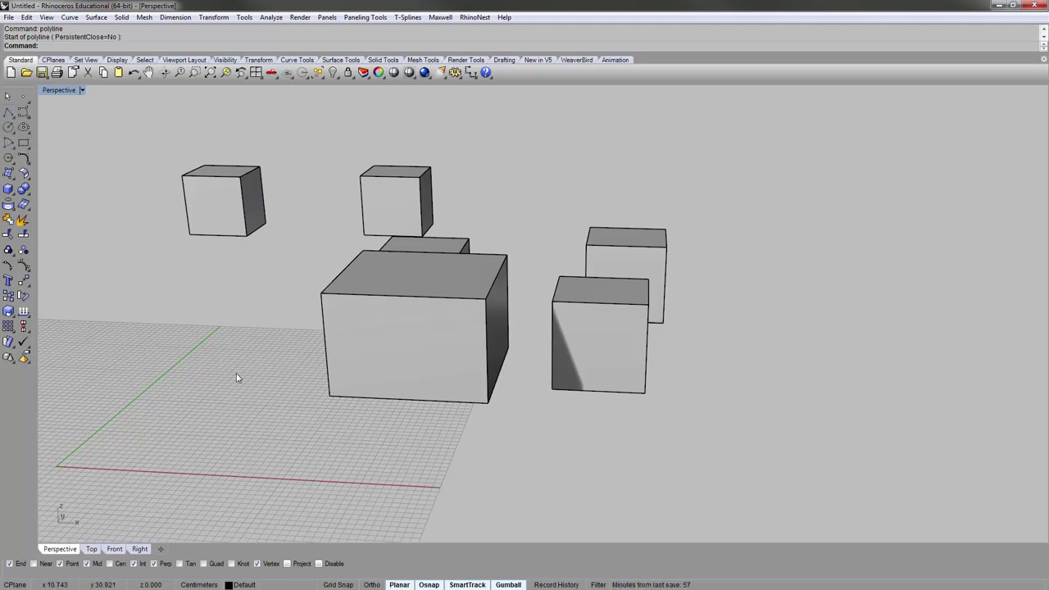
Step: Draw an open triangular polyline beside the boxes, with a short last segment pointing into the triangle, and leave it deselected
{"action": "scroll", "coordinate": [375, 368], "scroll_direction": "down", "scroll_amount": 10}
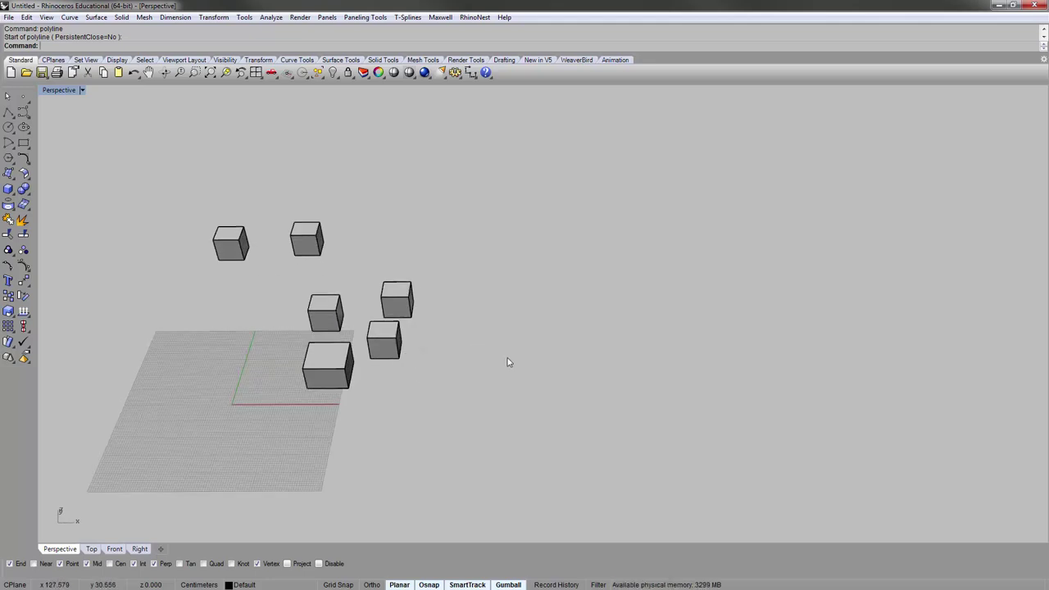
{"action": "left_click", "coordinate": [451, 382]}
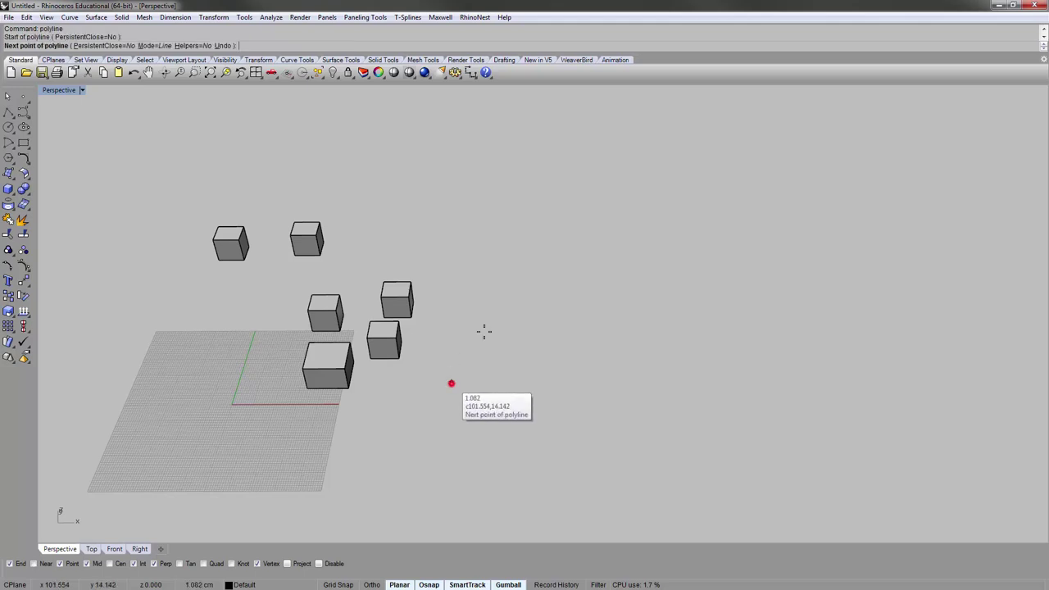
{"action": "left_click", "coordinate": [509, 314]}
{"action": "left_click", "coordinate": [555, 391]}
{"action": "left_click", "coordinate": [451, 383]}
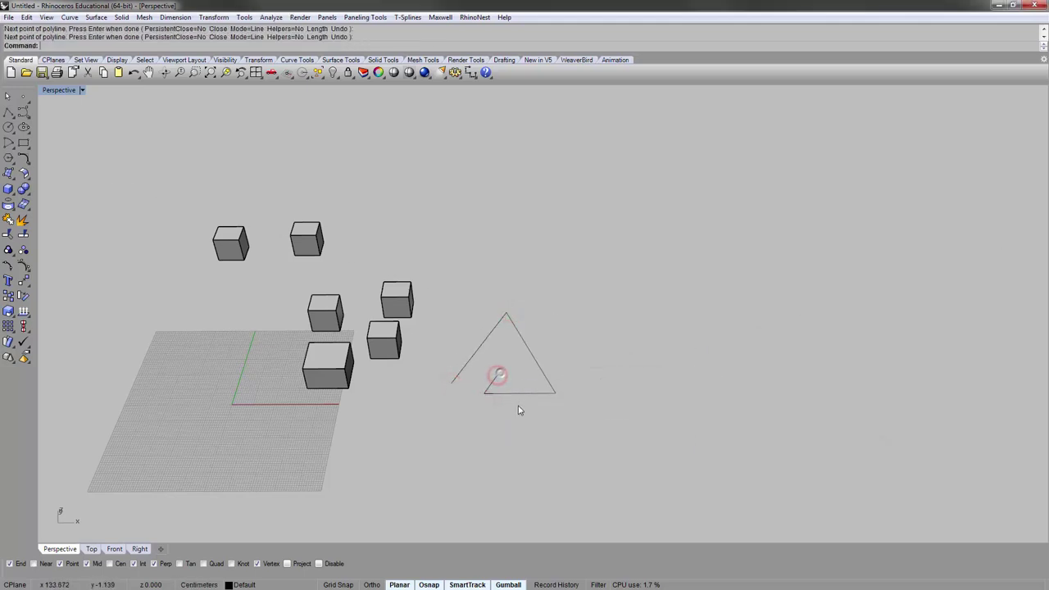
{"action": "left_click", "coordinate": [599, 315]}
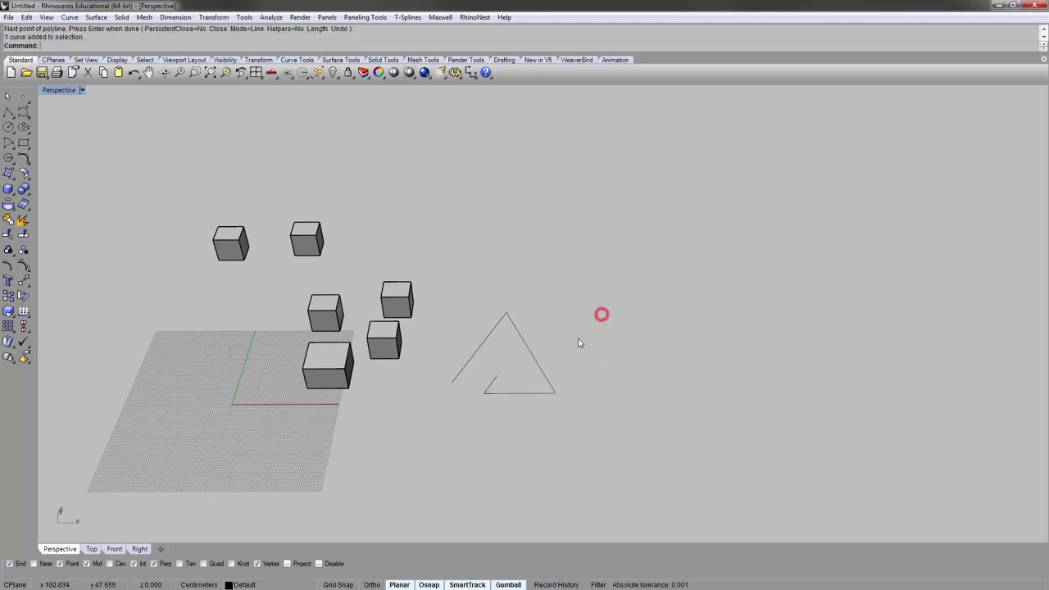
Step: Extend the polyline's short inner end up to the triangle's sloping far side, using the polyline itself as the boundary
{"action": "right_click_drag", "start_coordinate": [600, 315], "coordinate": [536, 292]}
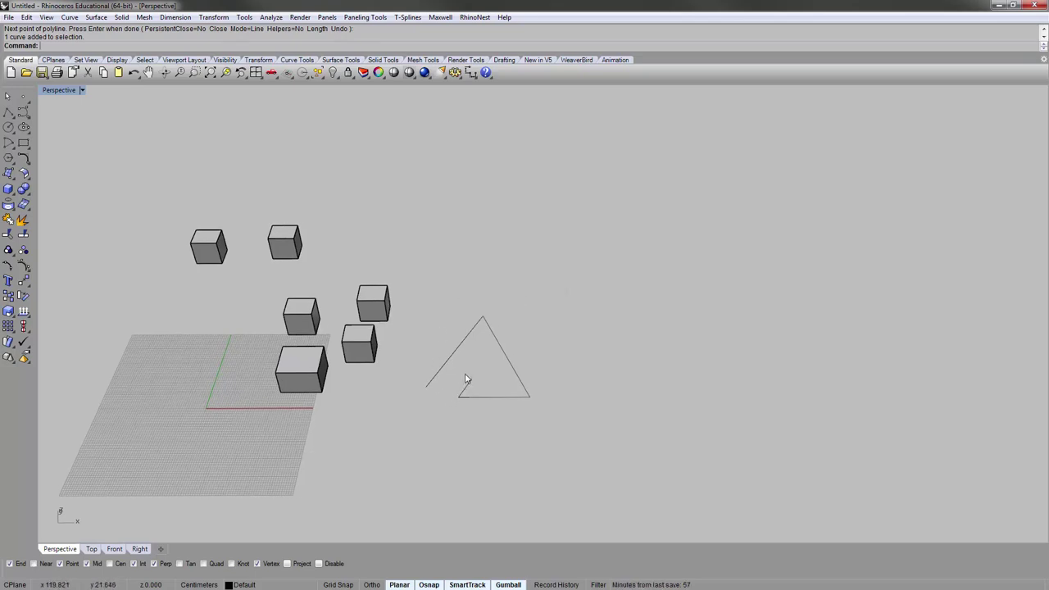
{"action": "type", "text": "extend"}
{"action": "key", "text": "Return"}
{"action": "left_click", "coordinate": [499, 347]}
{"action": "right_click", "coordinate": [473, 375]}
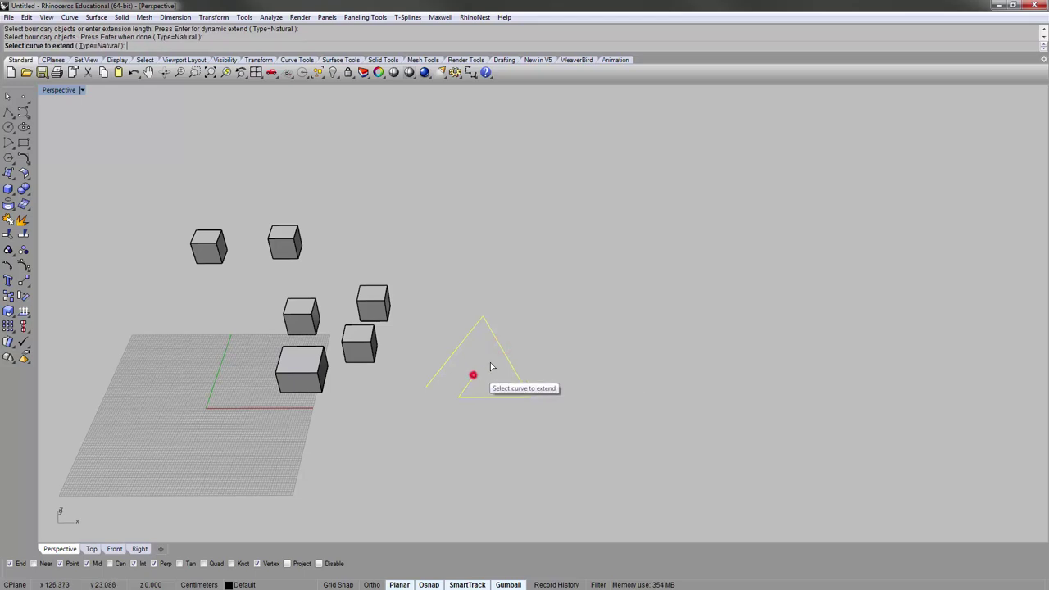
{"action": "left_click", "coordinate": [473, 374]}
{"action": "scroll", "coordinate": [473, 375], "scroll_direction": "up", "scroll_amount": 3}
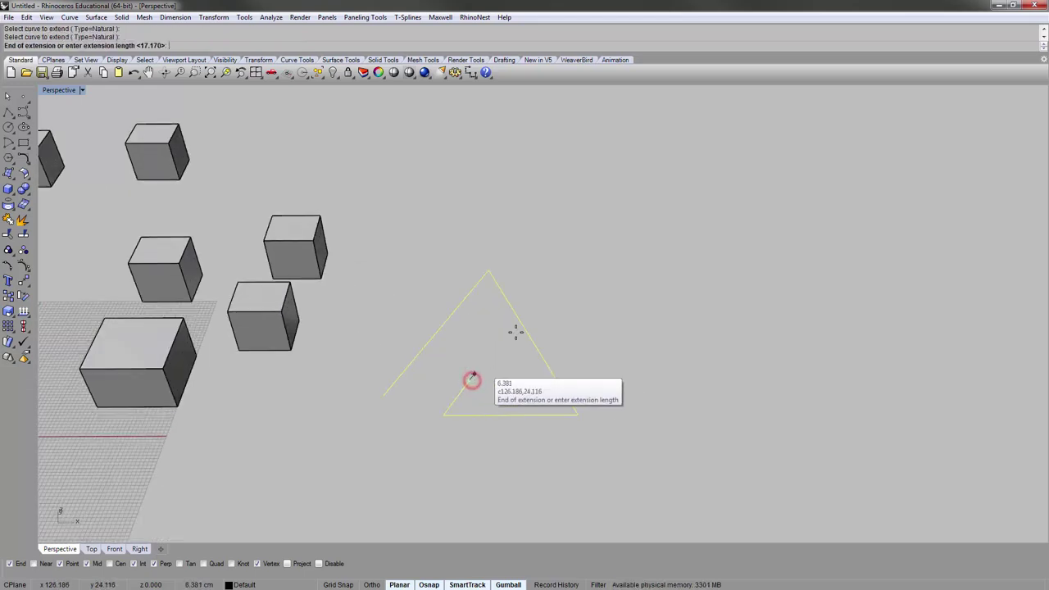
{"action": "left_click", "coordinate": [516, 315]}
{"action": "right_click", "coordinate": [492, 340]}
Step: Draw a straight diagonal polyline crossing the triangle's sloping far side and its base
{"action": "scroll", "coordinate": [480, 352], "scroll_direction": "down", "scroll_amount": 3}
{"action": "scroll", "coordinate": [483, 354], "scroll_direction": "up", "scroll_amount": 1}
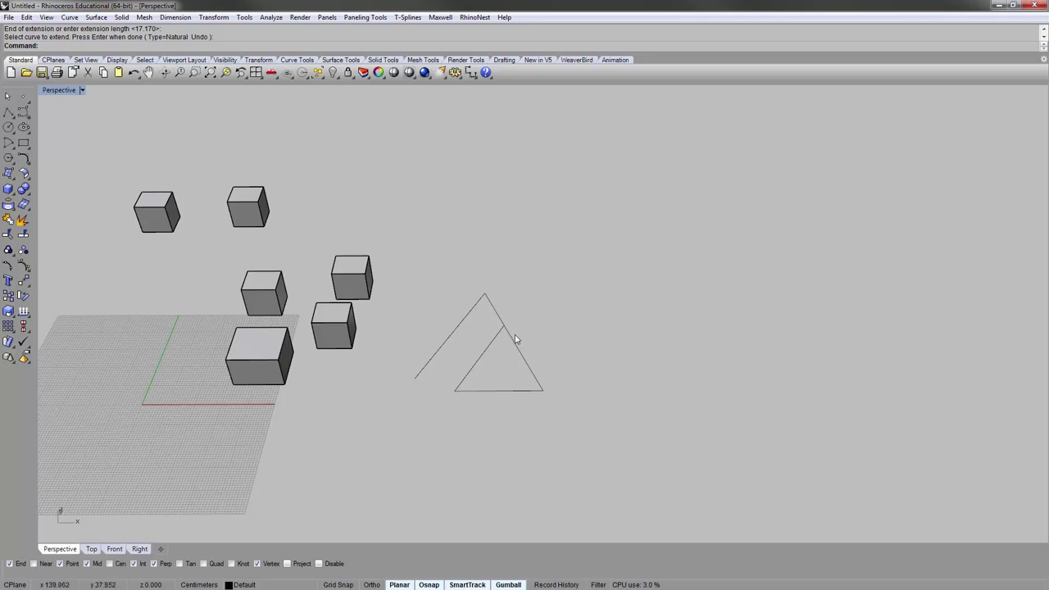
{"action": "type", "text": "polyline"}
{"action": "key", "text": "Return"}
{"action": "left_click", "coordinate": [564, 293]}
{"action": "left_click", "coordinate": [471, 424]}
{"action": "right_click", "coordinate": [530, 328]}
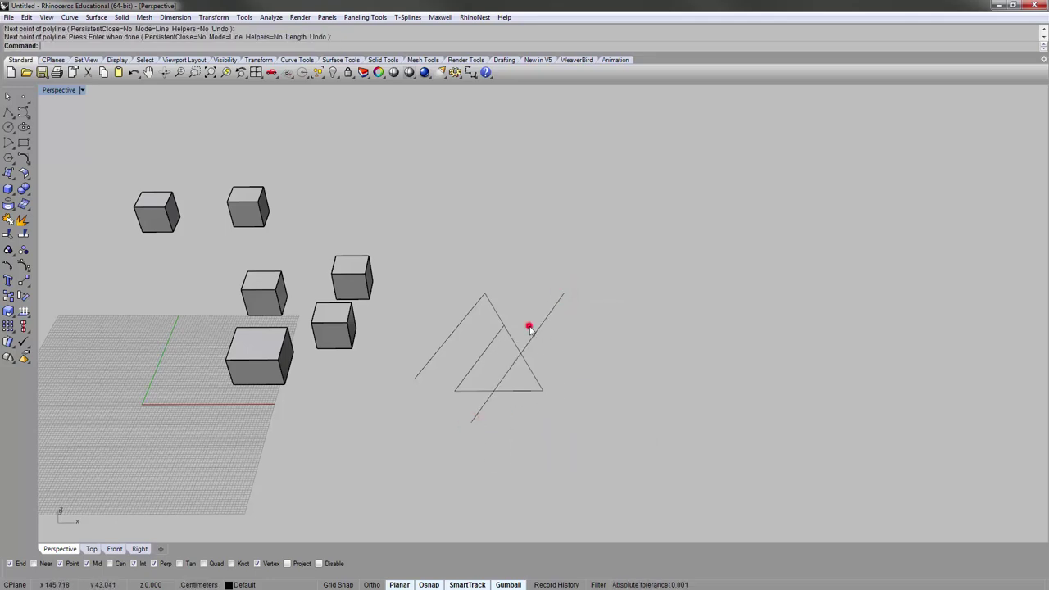
Step: Trim off the triangle's corner beyond the diagonal line, using that line as the cutting object
{"action": "type", "text": "trim"}
{"action": "key", "text": "Return"}
{"action": "left_click", "coordinate": [524, 349]}
{"action": "right_click", "coordinate": [565, 422]}
{"action": "left_click", "coordinate": [536, 379]}
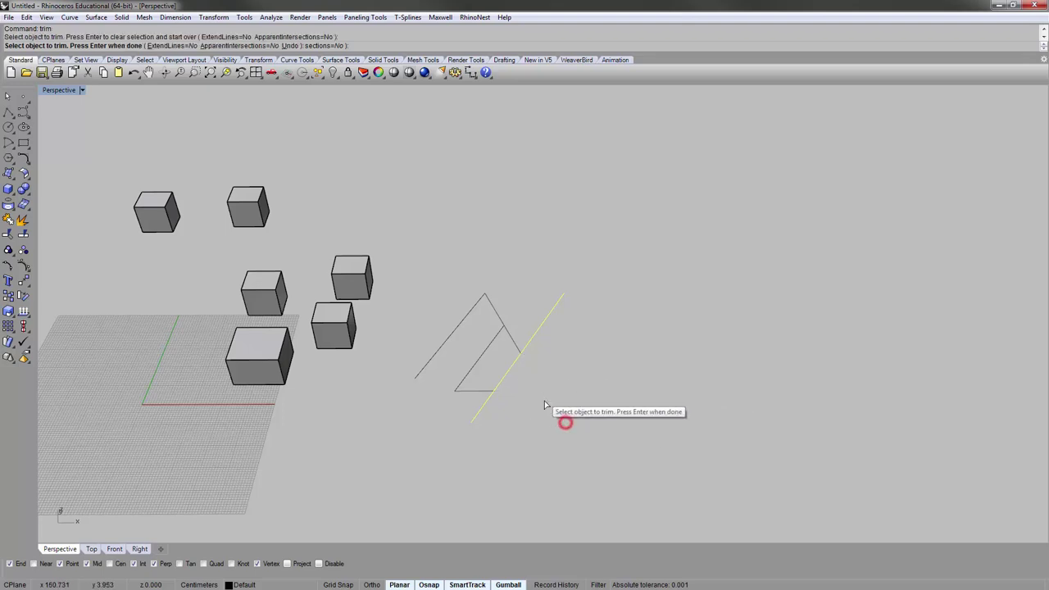
{"action": "key", "text": "Return"}
Step: Delete the diagonal cutting line and check the remaining curve by selecting and deselecting it
{"action": "right_click", "coordinate": [581, 344]}
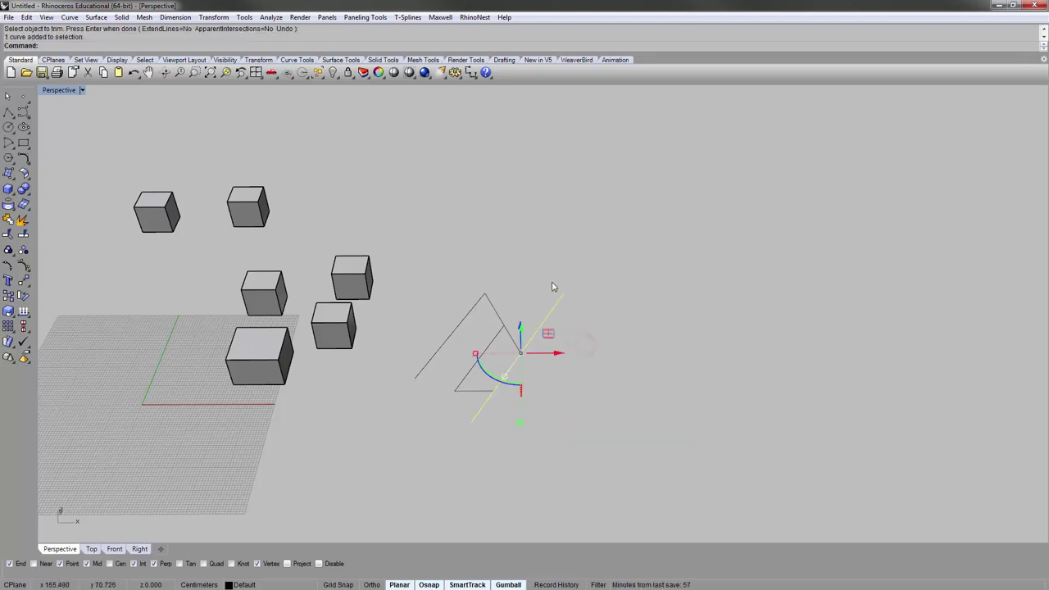
{"action": "key", "text": "Delete"}
{"action": "right_click_drag", "start_coordinate": [503, 362], "coordinate": [504, 340]}
{"action": "left_click", "coordinate": [488, 348]}
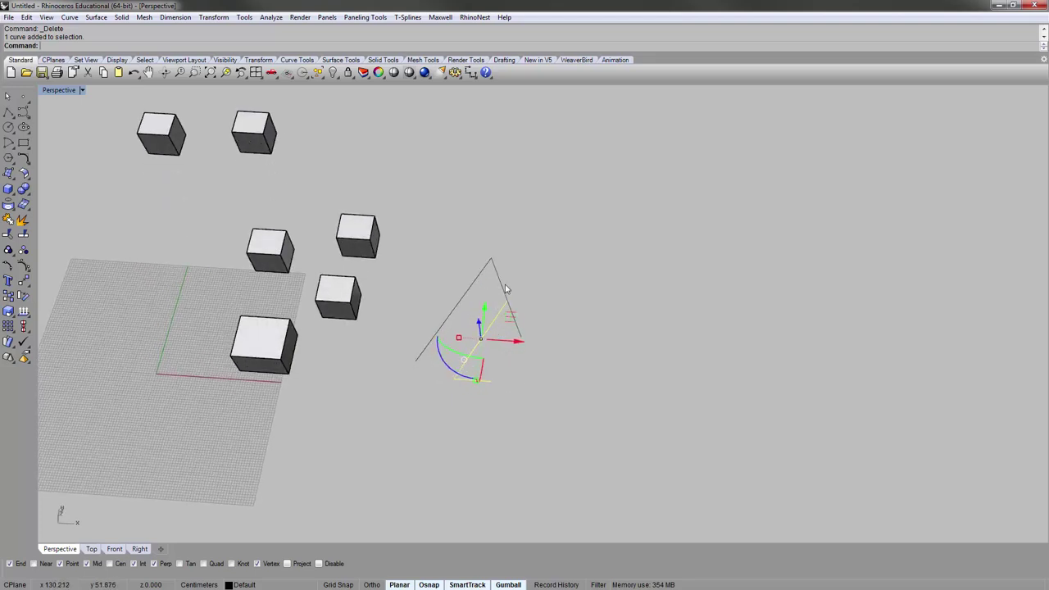
{"action": "left_click", "coordinate": [427, 182]}
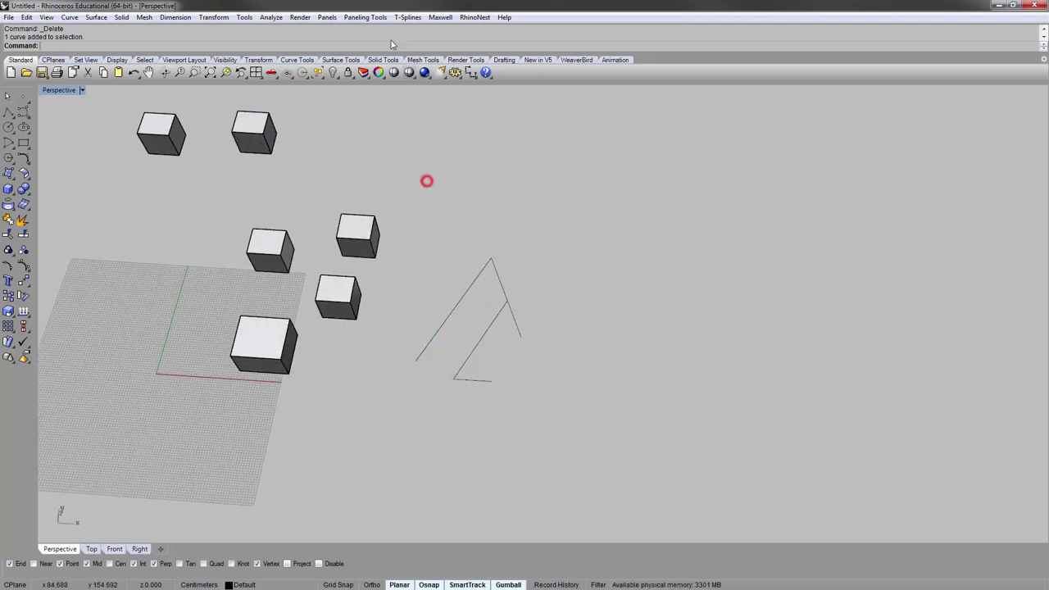
Step: Reopen the Rhino Options, read through the whole list of command aliases and close it without changes
{"action": "left_click", "coordinate": [245, 16]}
{"action": "left_click", "coordinate": [281, 249]}
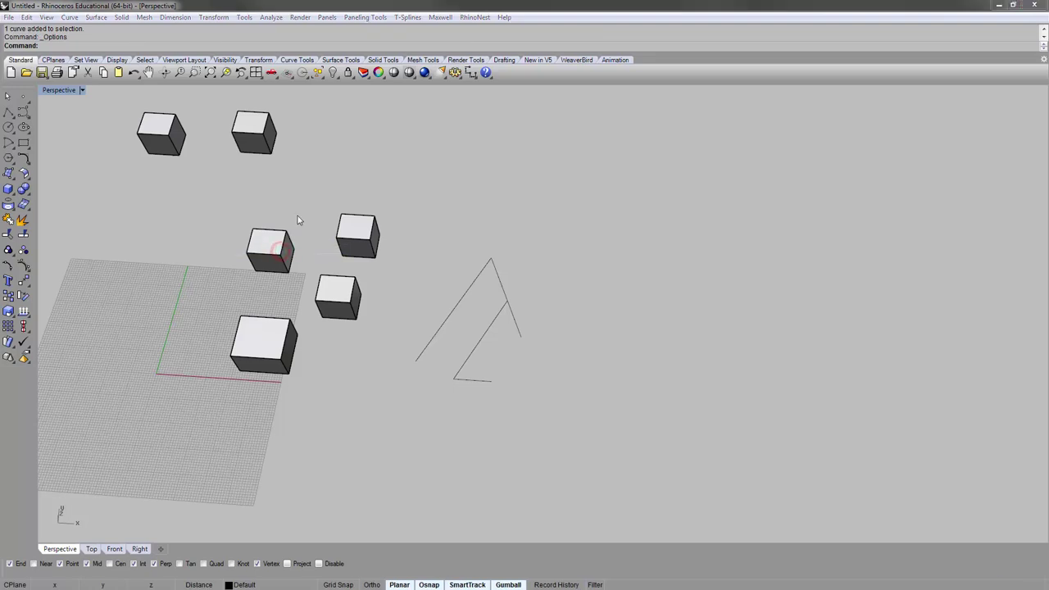
{"action": "left_click", "coordinate": [293, 215]}
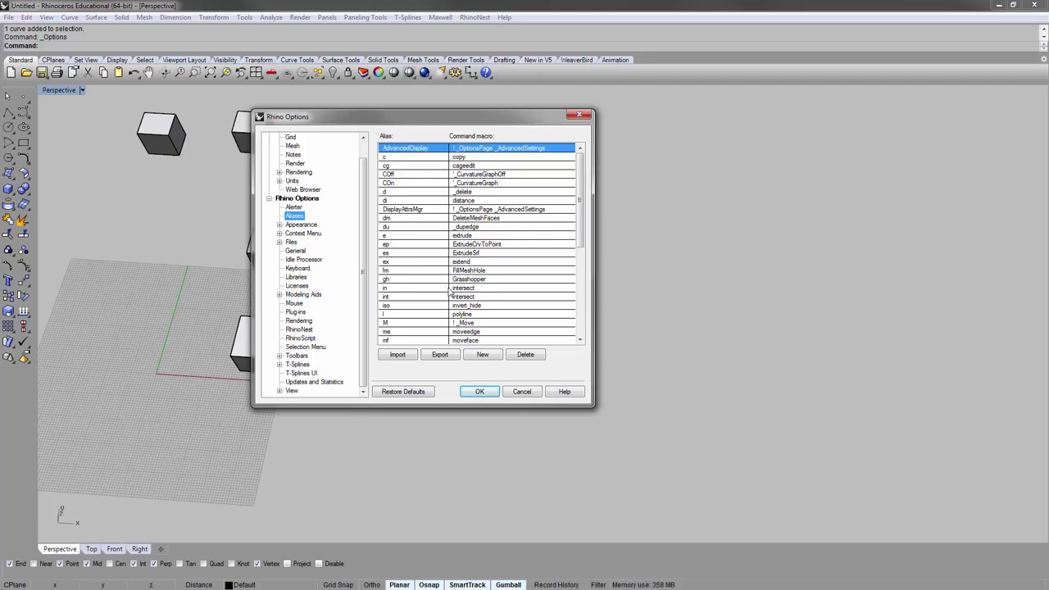
{"action": "scroll", "coordinate": [574, 230], "scroll_direction": "down", "scroll_amount": 2}
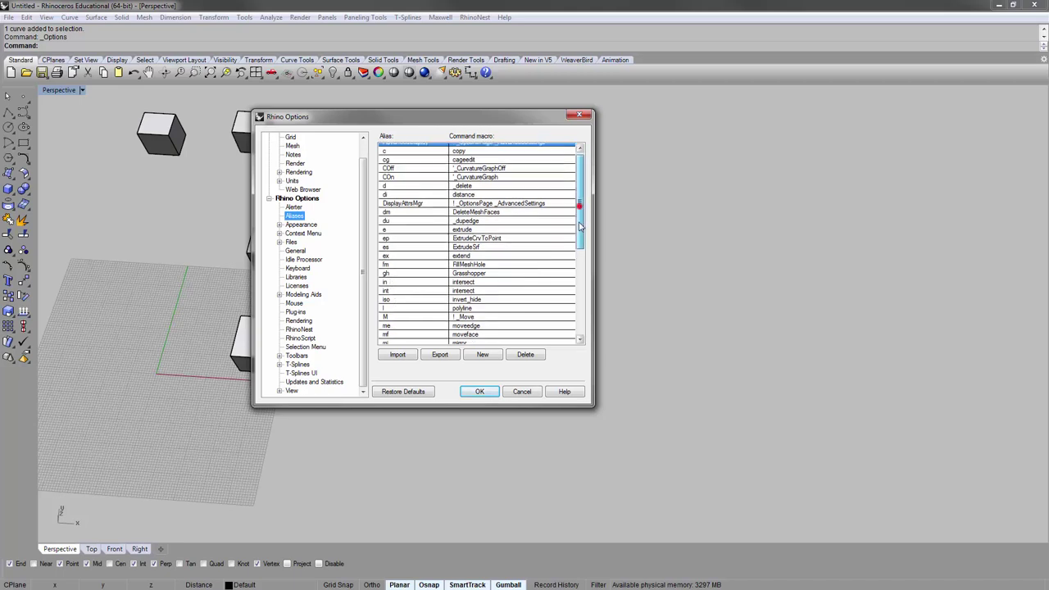
{"action": "scroll", "coordinate": [577, 237], "scroll_direction": "down", "scroll_amount": 3}
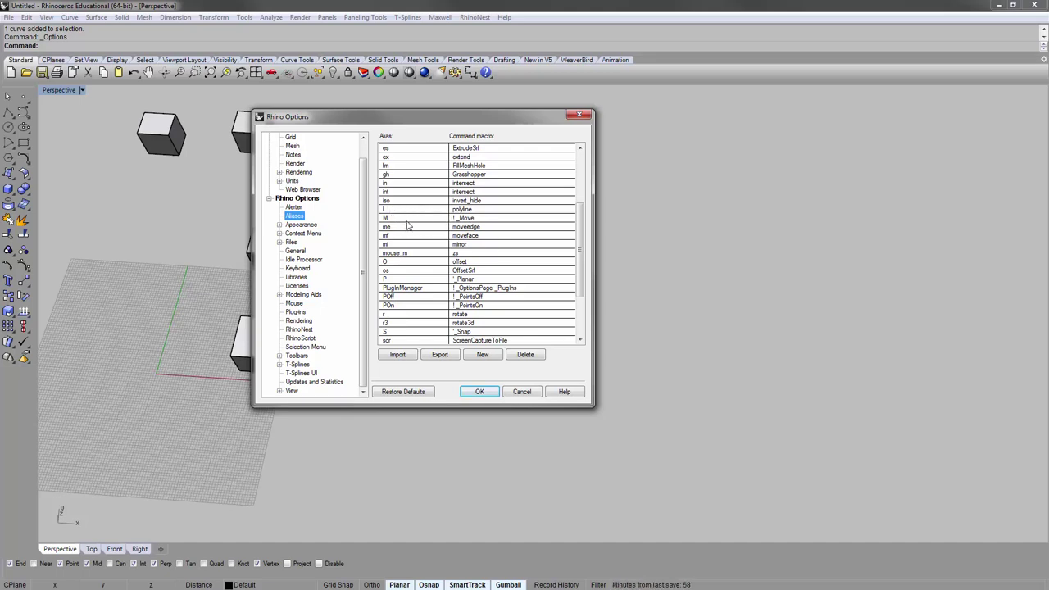
{"action": "left_click_drag", "start_coordinate": [580, 252], "coordinate": [581, 272]}
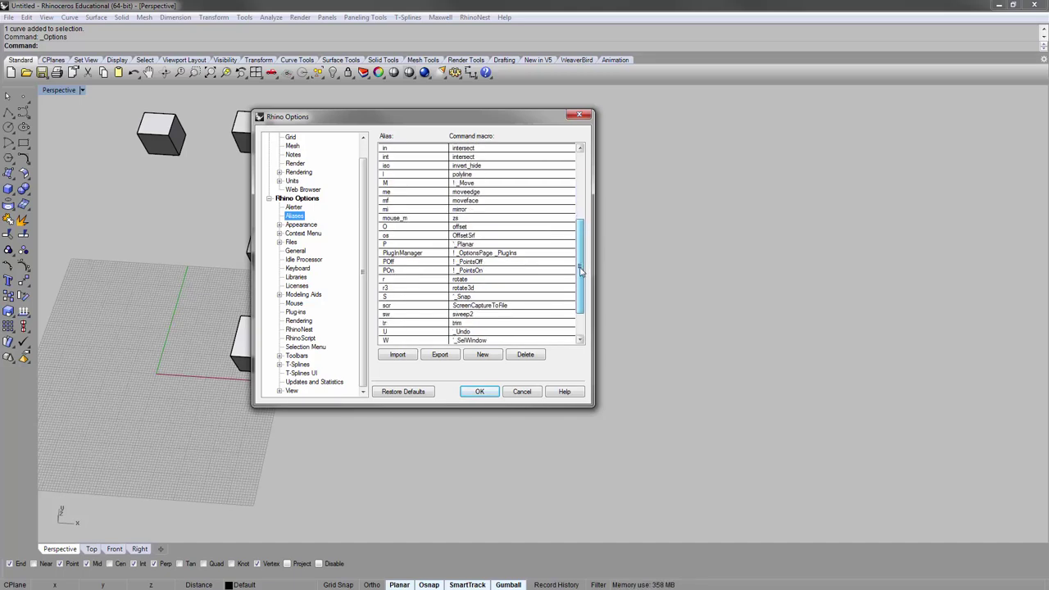
{"action": "left_click_drag", "start_coordinate": [580, 272], "coordinate": [580, 291]}
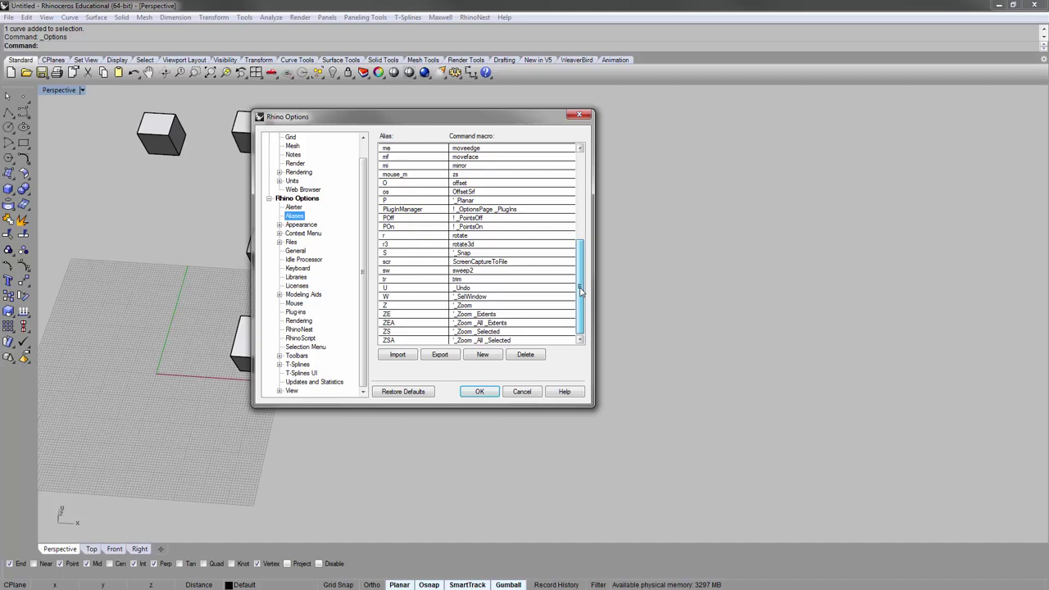
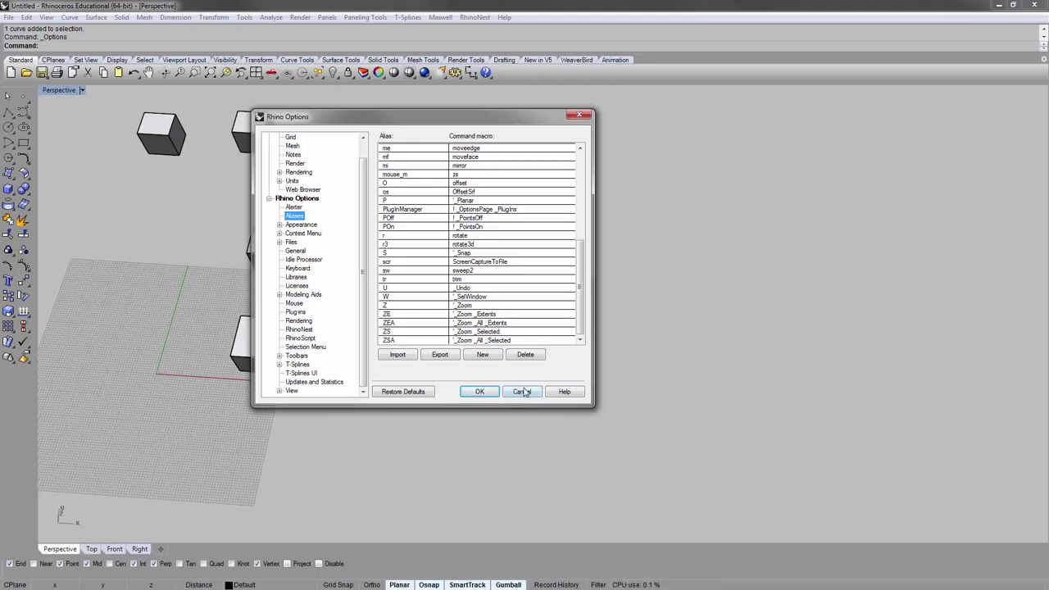
{"action": "left_click", "coordinate": [522, 392]}
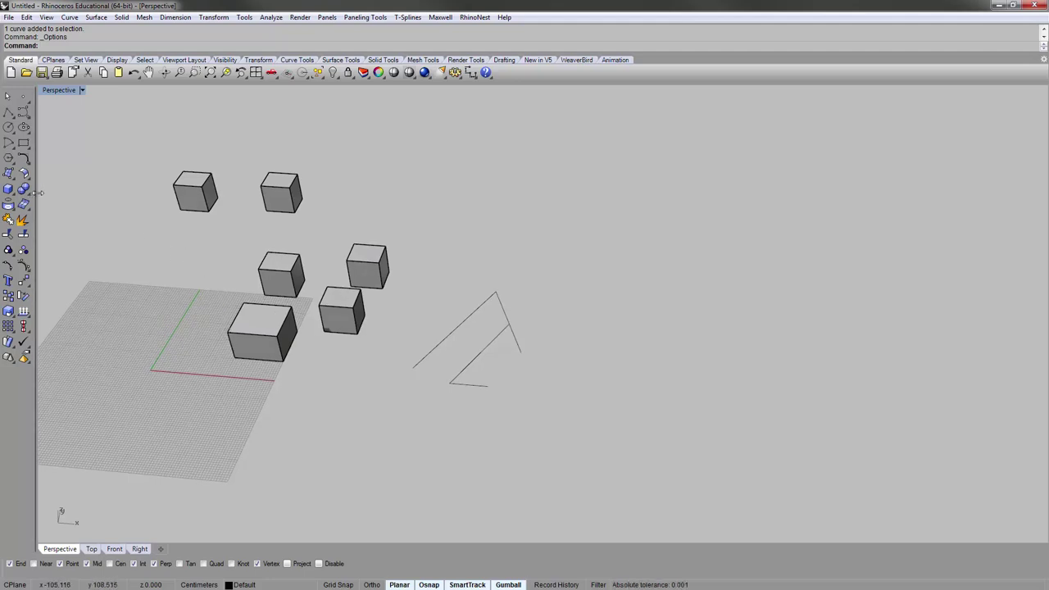
Step: Start Surface from planar curves to look up its command name in the command history, cancel it and try the shortcut Ps
{"action": "left_click", "coordinate": [10, 175]}
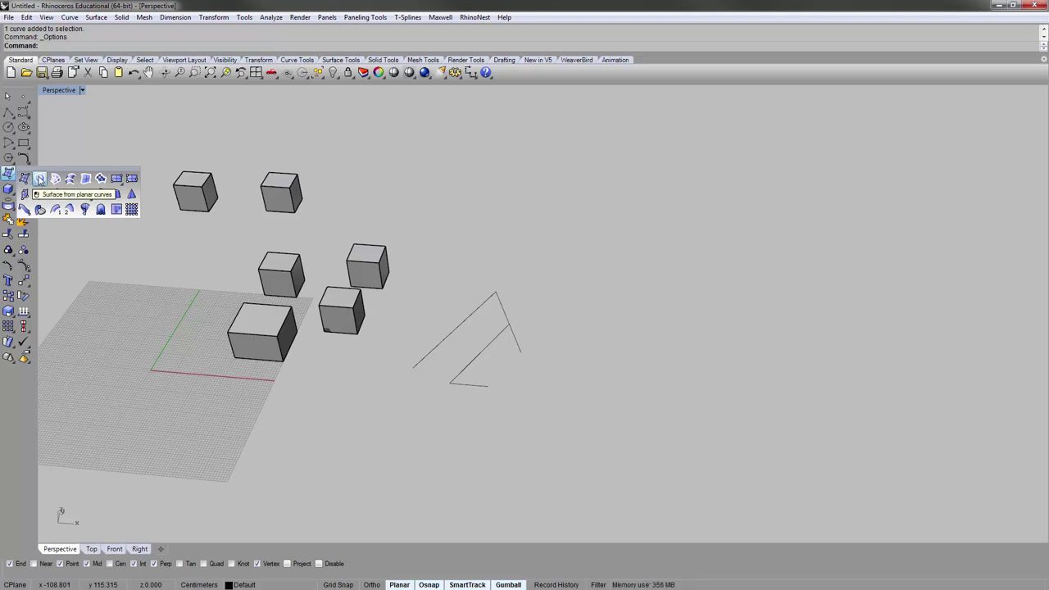
{"action": "left_click", "coordinate": [40, 179]}
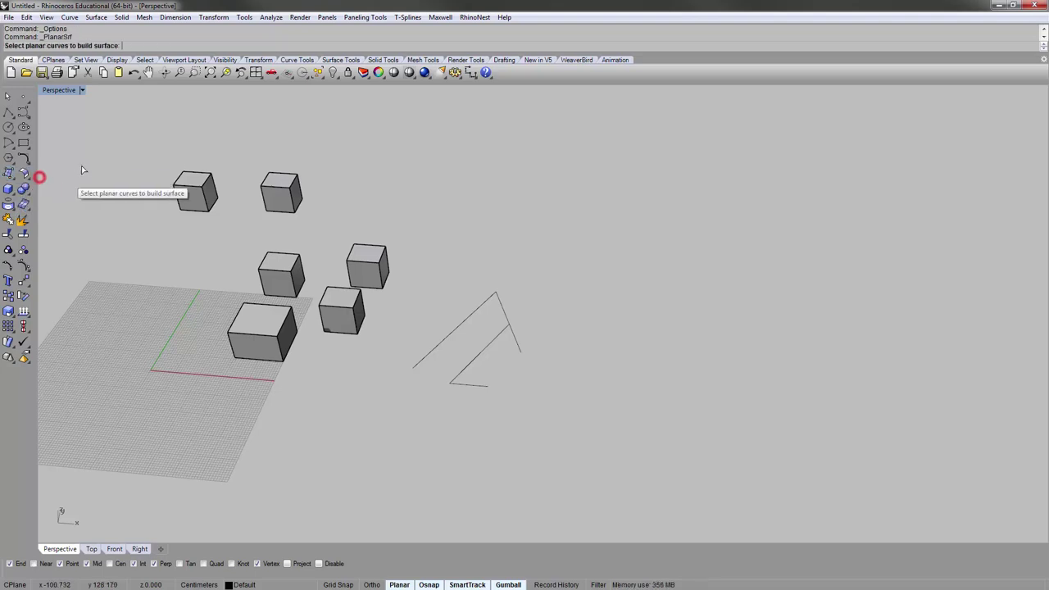
{"action": "left_click", "coordinate": [8, 173]}
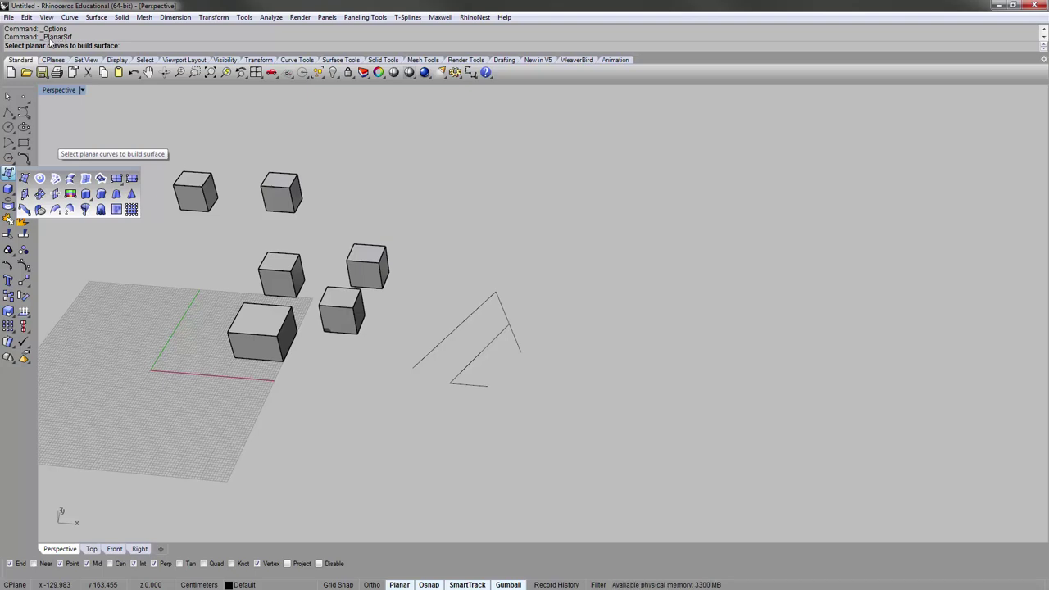
{"action": "scroll", "coordinate": [44, 39], "scroll_direction": "down", "scroll_amount": 1}
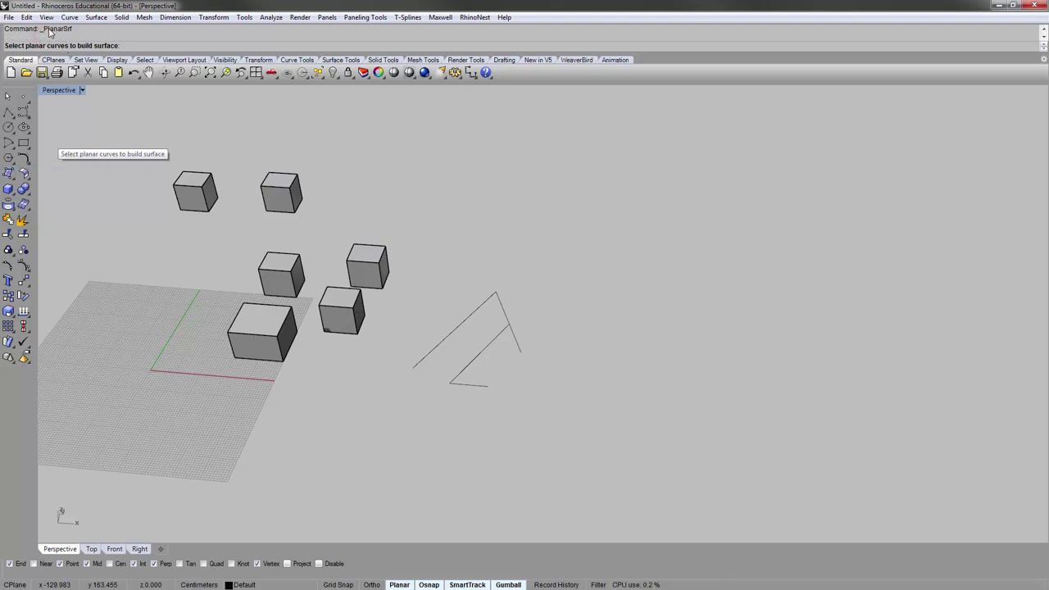
{"action": "key", "text": "Escape"}
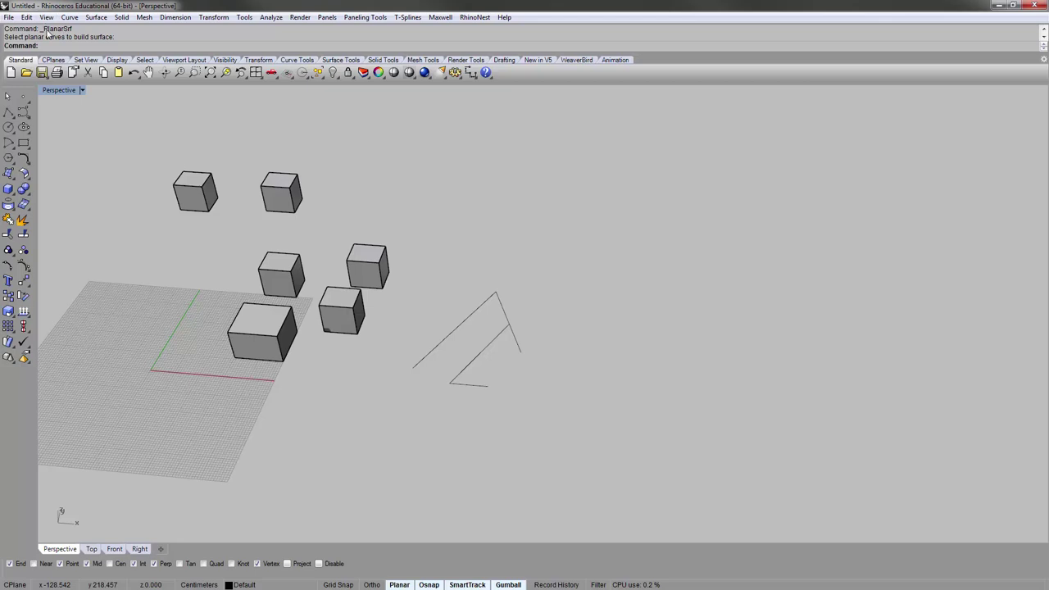
{"action": "left_click_drag", "start_coordinate": [41, 29], "coordinate": [73, 30]}
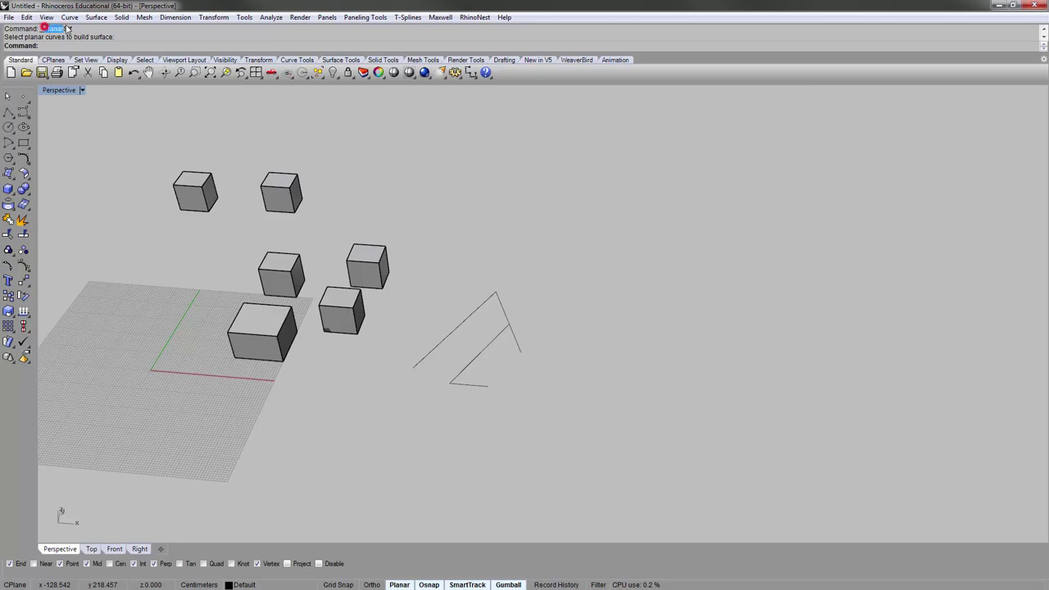
{"action": "left_click", "coordinate": [160, 161]}
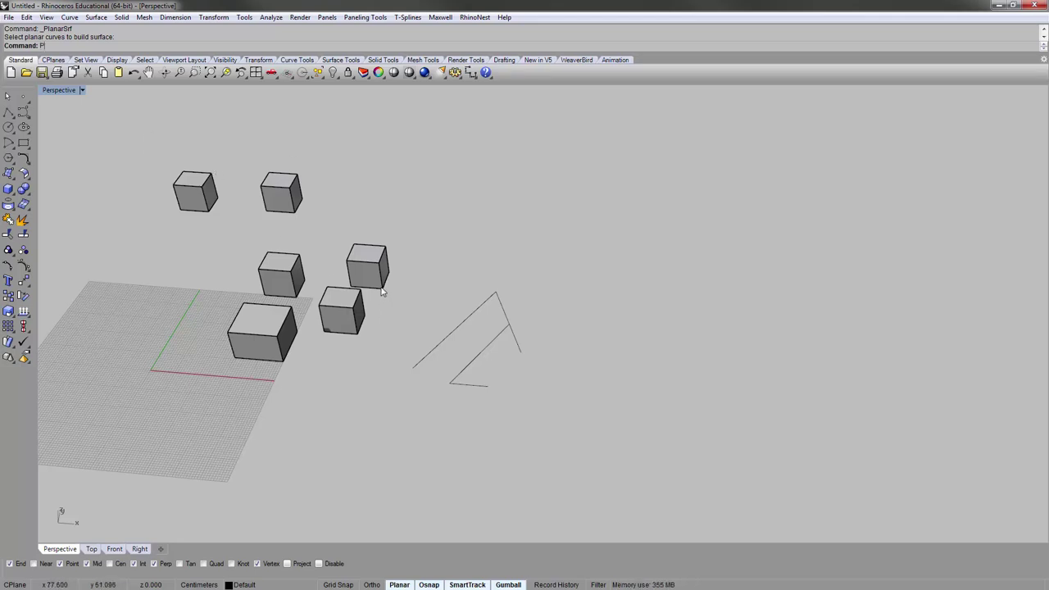
{"action": "type", "text": "Ps"}
{"action": "key", "text": "Return"}
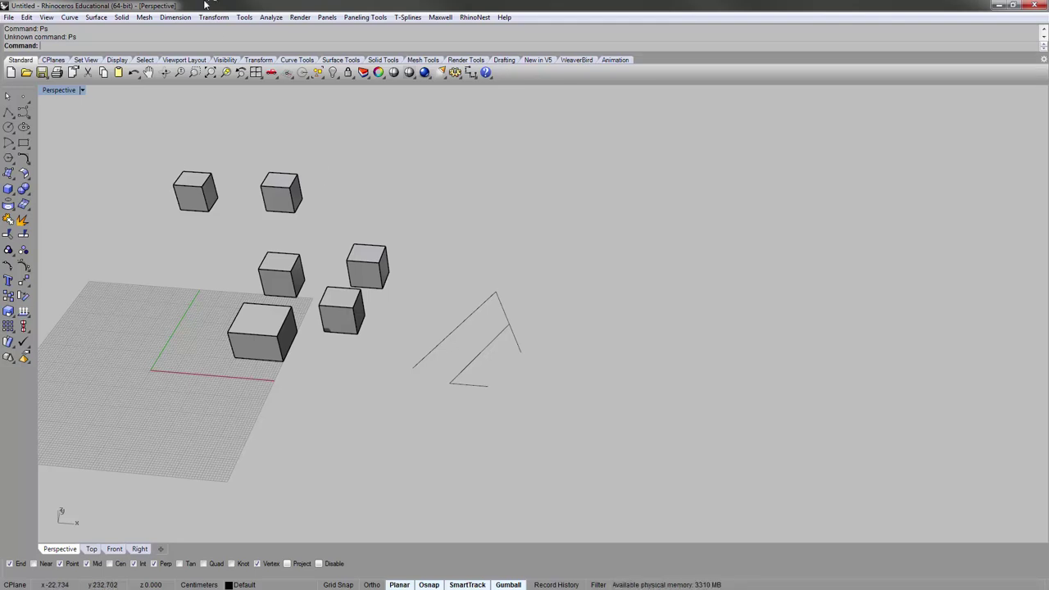
Step: Add a new command alias ps that runs PlanarSrf in the Rhino Options and accept the change
{"action": "left_click", "coordinate": [245, 17]}
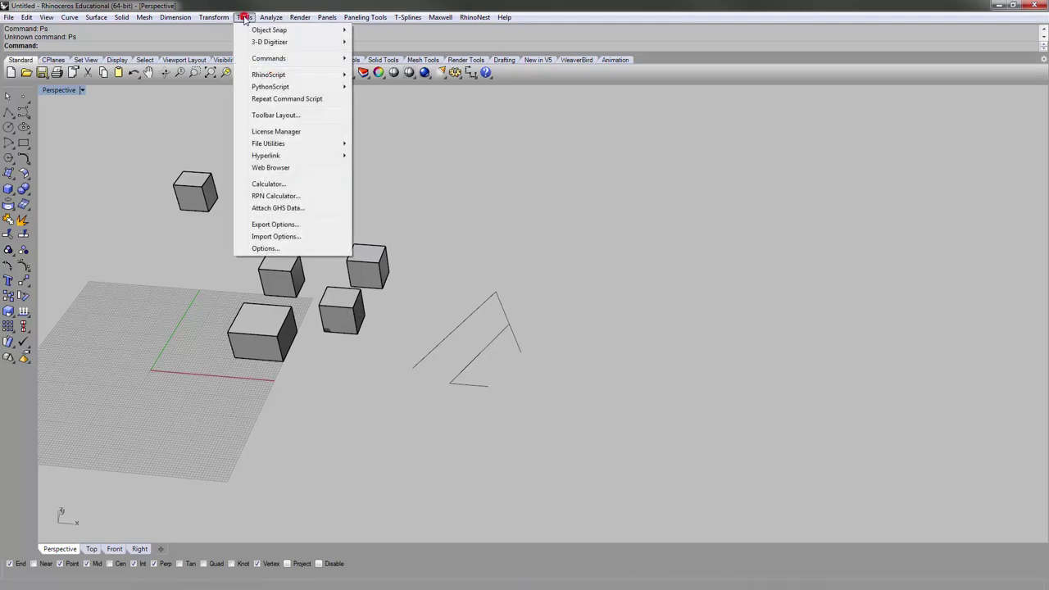
{"action": "left_click", "coordinate": [275, 248]}
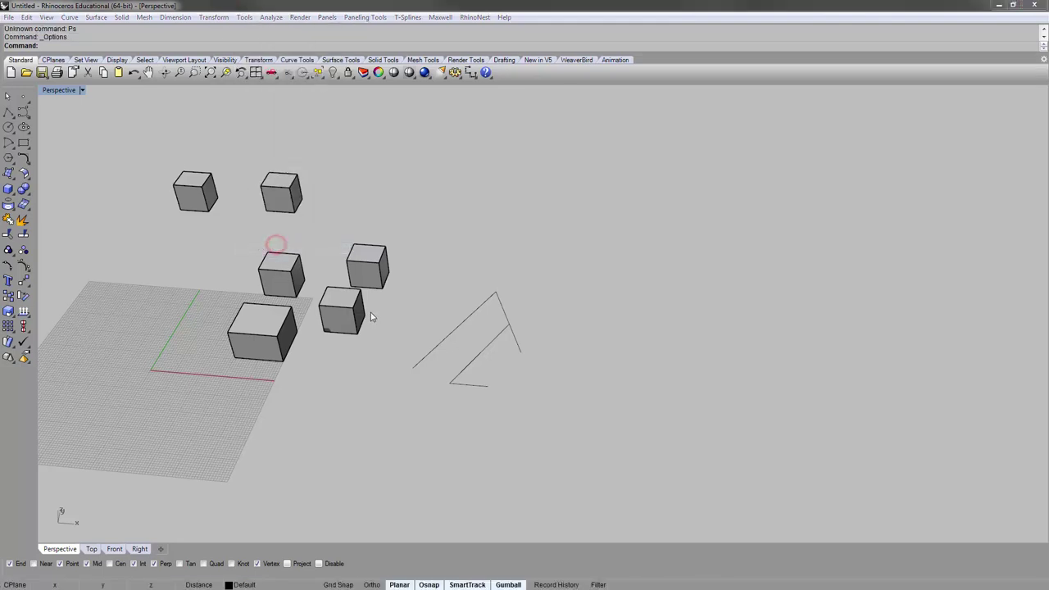
{"action": "left_click", "coordinate": [290, 216]}
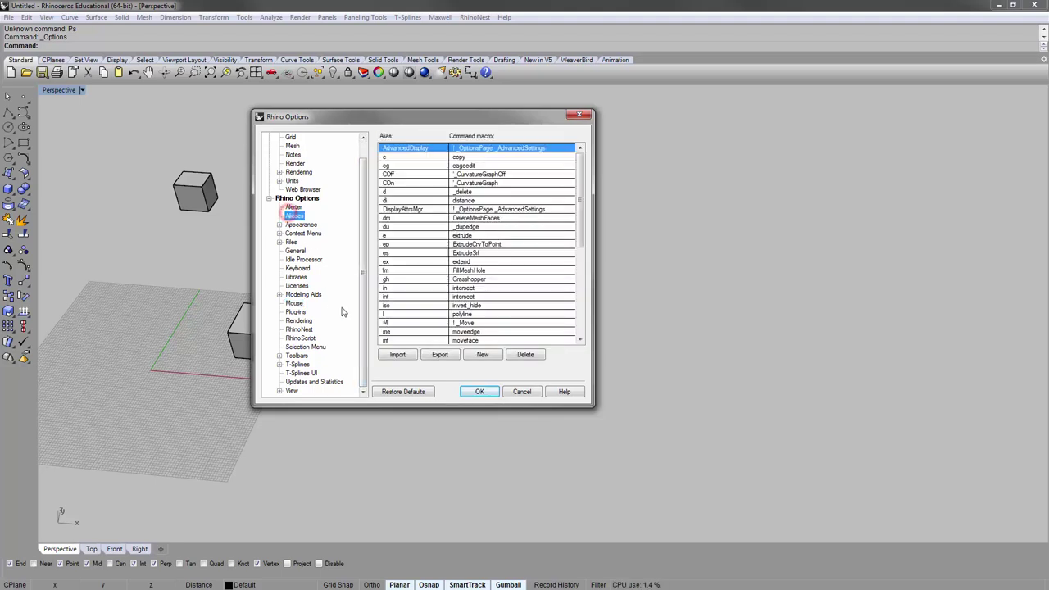
{"action": "left_click", "coordinate": [482, 355]}
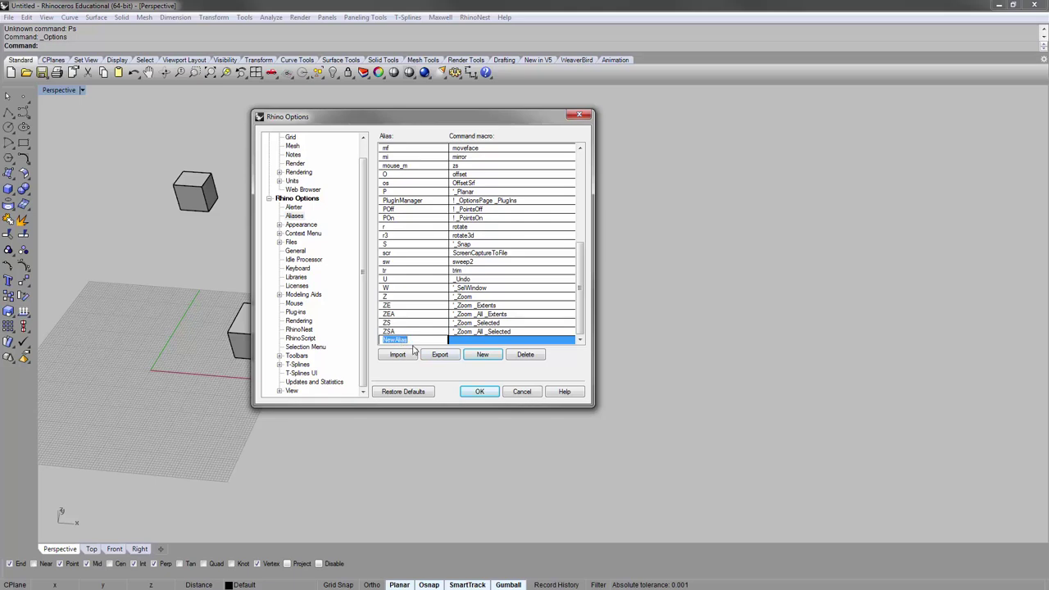
{"action": "type", "text": "ps"}
{"action": "left_click", "coordinate": [464, 339]}
{"action": "type", "text": "!"}
{"action": "type", "text": "PlanarSrf"}
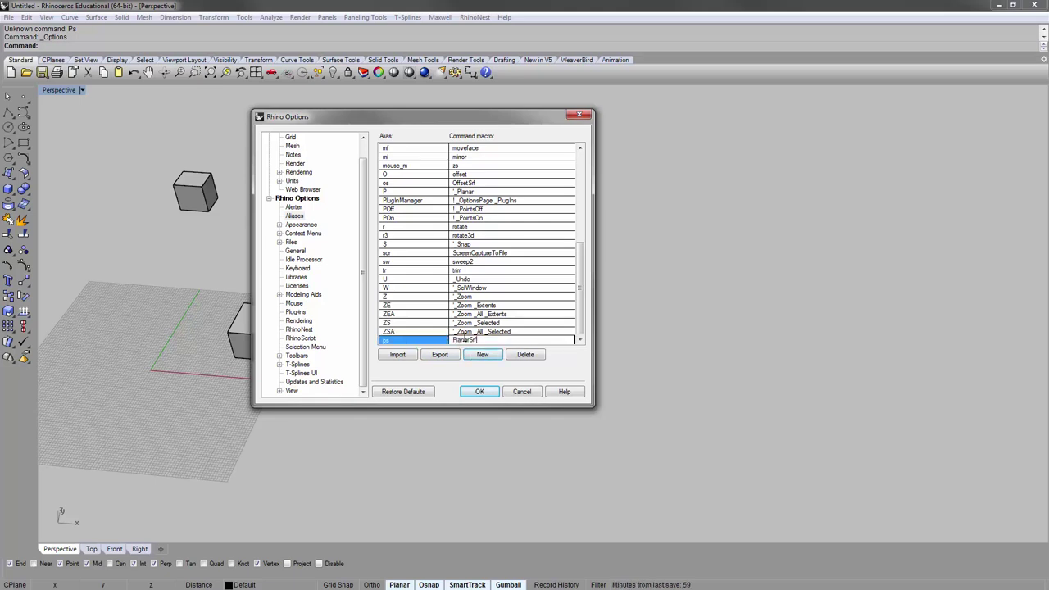
{"action": "left_click", "coordinate": [480, 392]}
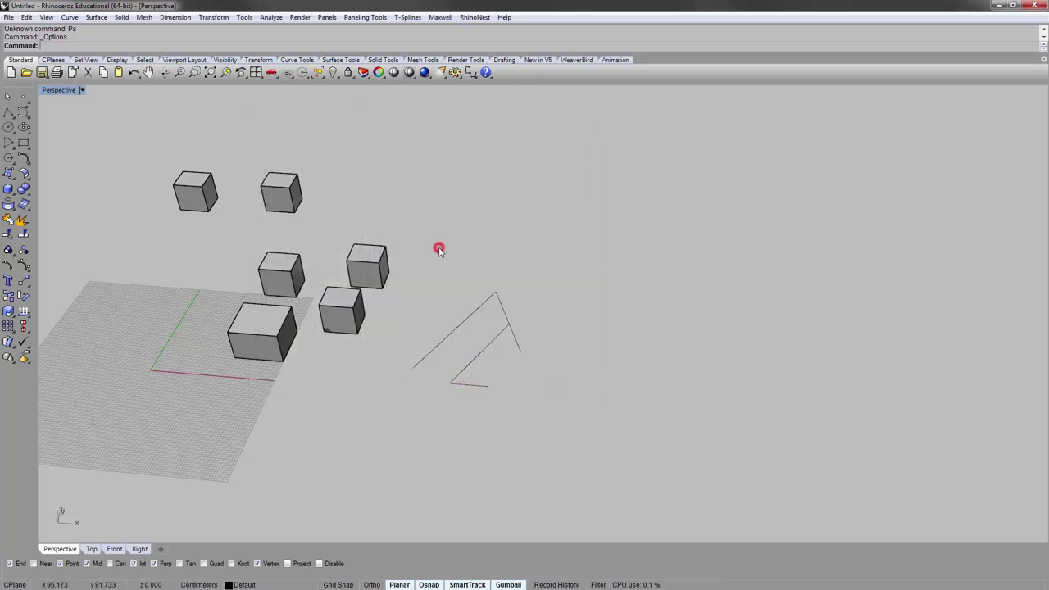
Step: Draw a closed, kidney-shaped control-point curve on the ground plane beside the open triangle lines, using the Close option
{"action": "left_click", "coordinate": [22, 120]}
{"action": "left_click", "coordinate": [607, 307]}
{"action": "left_click", "coordinate": [578, 340]}
{"action": "left_click", "coordinate": [590, 419]}
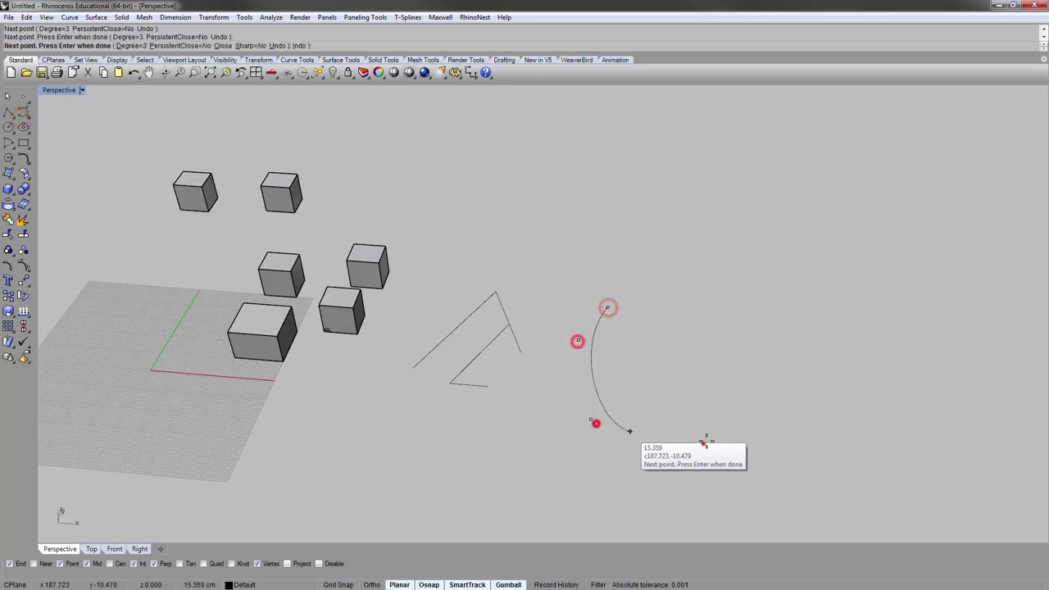
{"action": "left_click", "coordinate": [676, 438]}
{"action": "left_click", "coordinate": [749, 314]}
{"action": "left_click", "coordinate": [738, 265]}
{"action": "left_click", "coordinate": [681, 265]}
{"action": "type", "text": "c"}
{"action": "key", "text": "Return"}
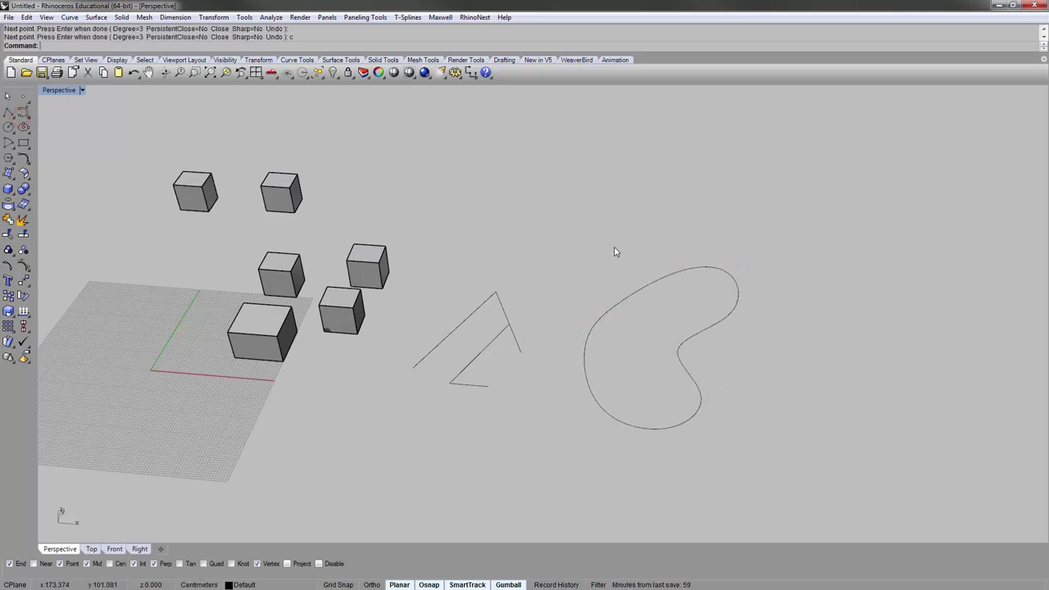
Step: Build a planar surface from the closed kidney-shaped curve using the ps alias
{"action": "right_click_drag", "start_coordinate": [634, 230], "coordinate": [564, 215], "text": "shift"}
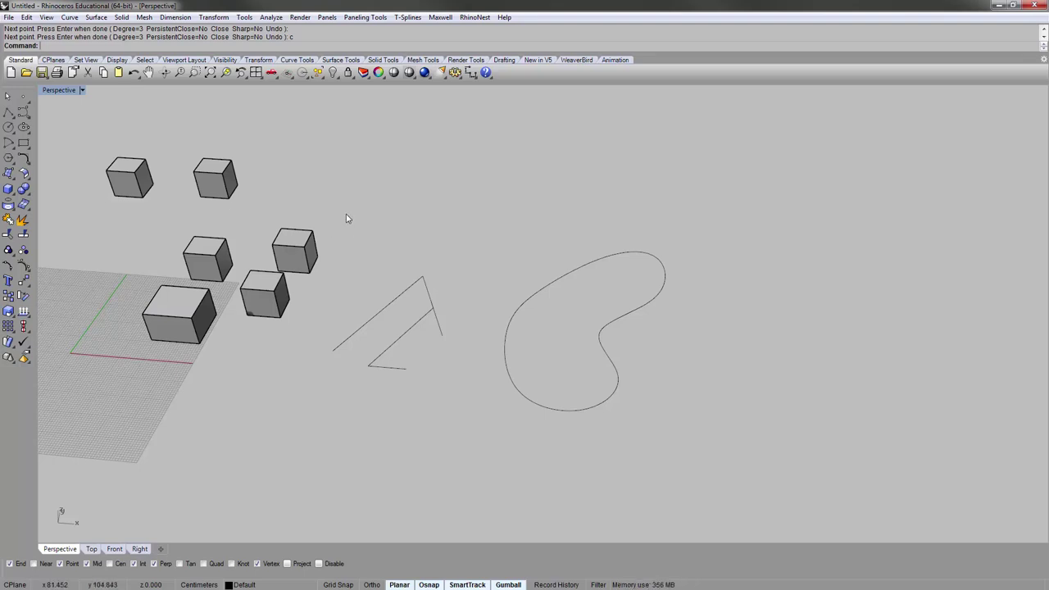
{"action": "type", "text": "ps"}
{"action": "key", "text": "Return"}
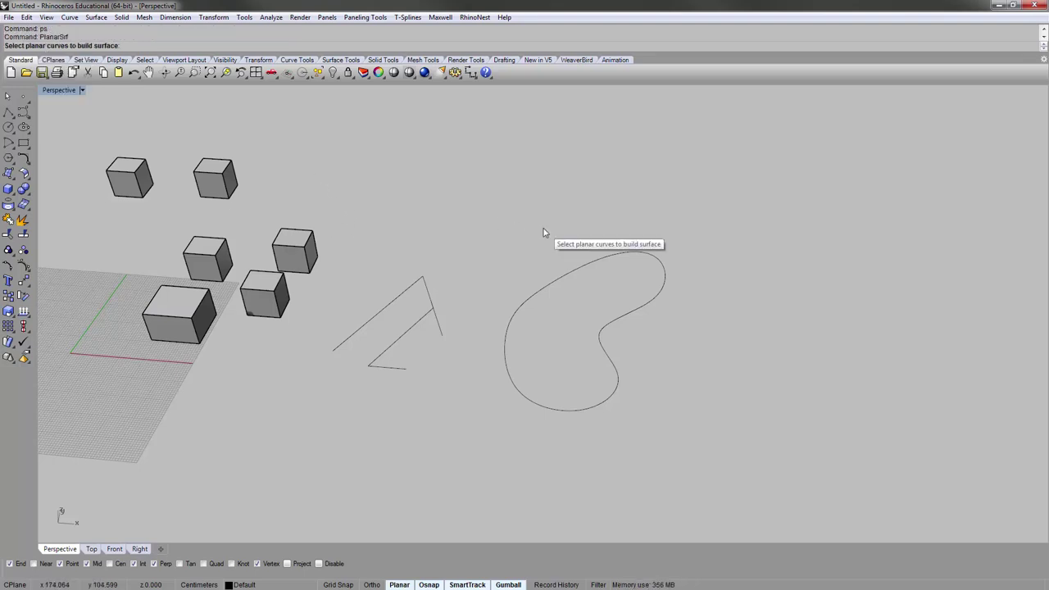
{"action": "left_click", "coordinate": [557, 277]}
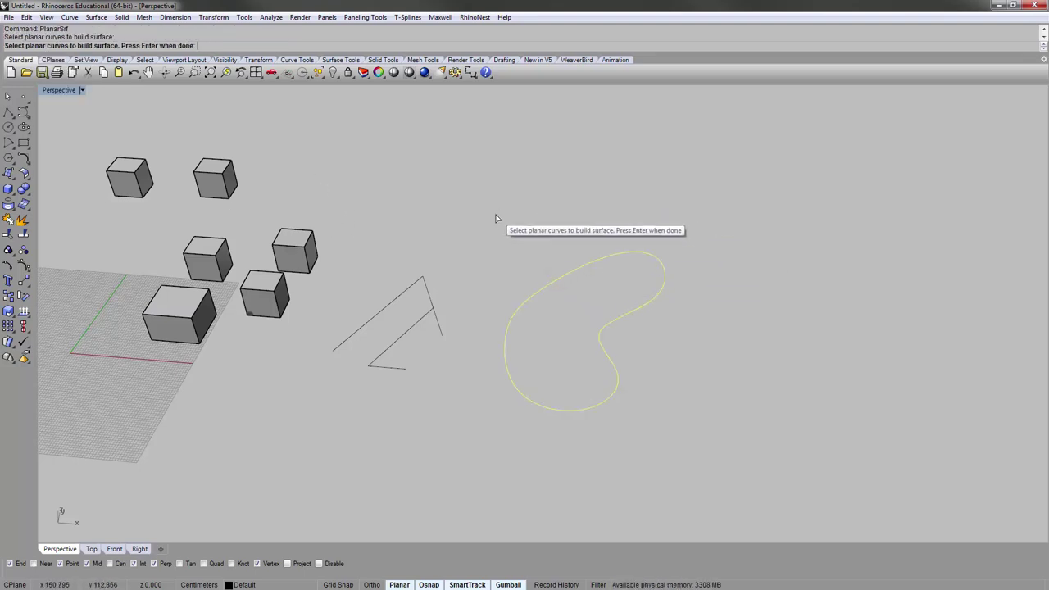
{"action": "key", "text": "Return"}
Step: Try to move the kidney-shaped surface away from its boundary curve with the Gumball, and undo the move
{"action": "left_click", "coordinate": [571, 341]}
{"action": "right_click_drag", "start_coordinate": [571, 341], "coordinate": [590, 311]}
{"action": "left_click_drag", "start_coordinate": [590, 310], "coordinate": [566, 273]}
{"action": "right_click_drag", "start_coordinate": [566, 273], "coordinate": [621, 316]}
{"action": "left_click", "coordinate": [581, 227]}
{"action": "left_click", "coordinate": [500, 214]}
{"action": "left_click", "coordinate": [550, 261]}
{"action": "key", "text": "ctrl+z"}
Step: Raise the kidney-shaped surface vertically above its boundary curve with the Gumball and deselect it
{"action": "left_click_drag", "start_coordinate": [616, 321], "coordinate": [538, 222]}
{"action": "left_click", "coordinate": [538, 222]}
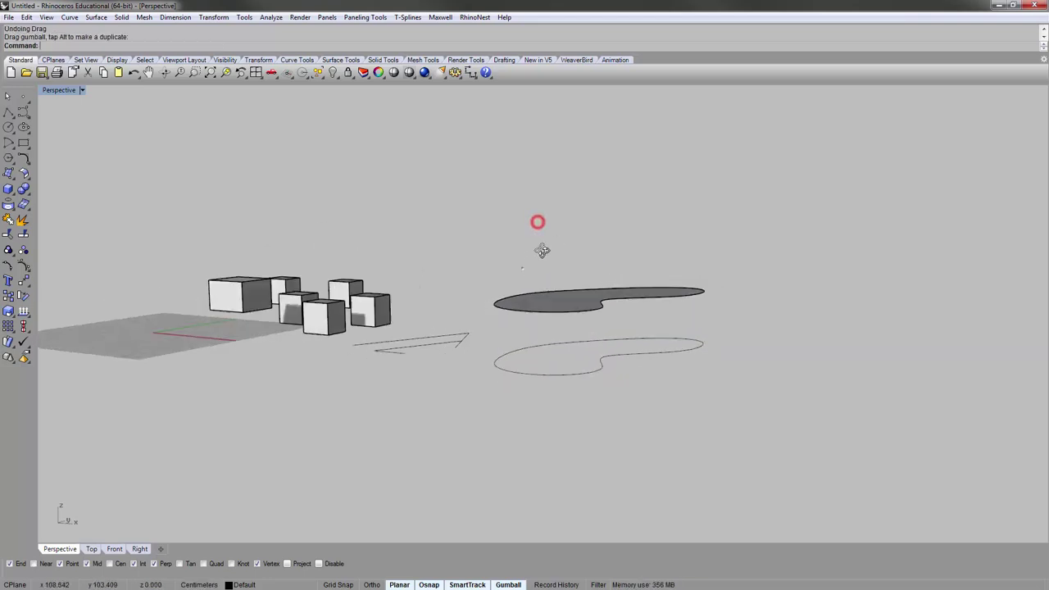
{"action": "right_click_drag", "start_coordinate": [538, 222], "coordinate": [323, 239]}
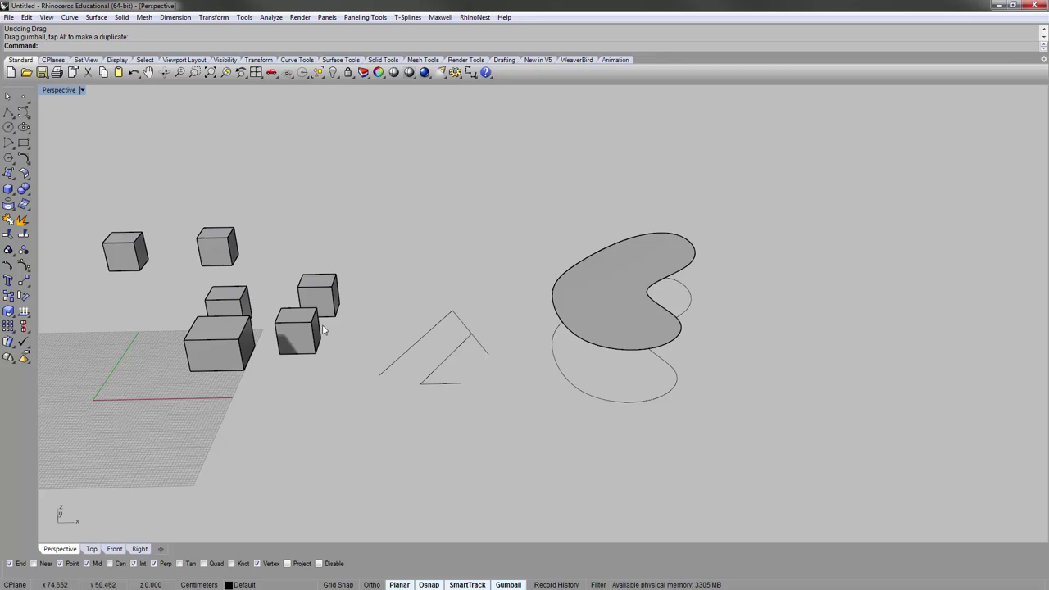
{"action": "right_click_drag", "start_coordinate": [323, 321], "coordinate": [385, 309], "text": "shift"}
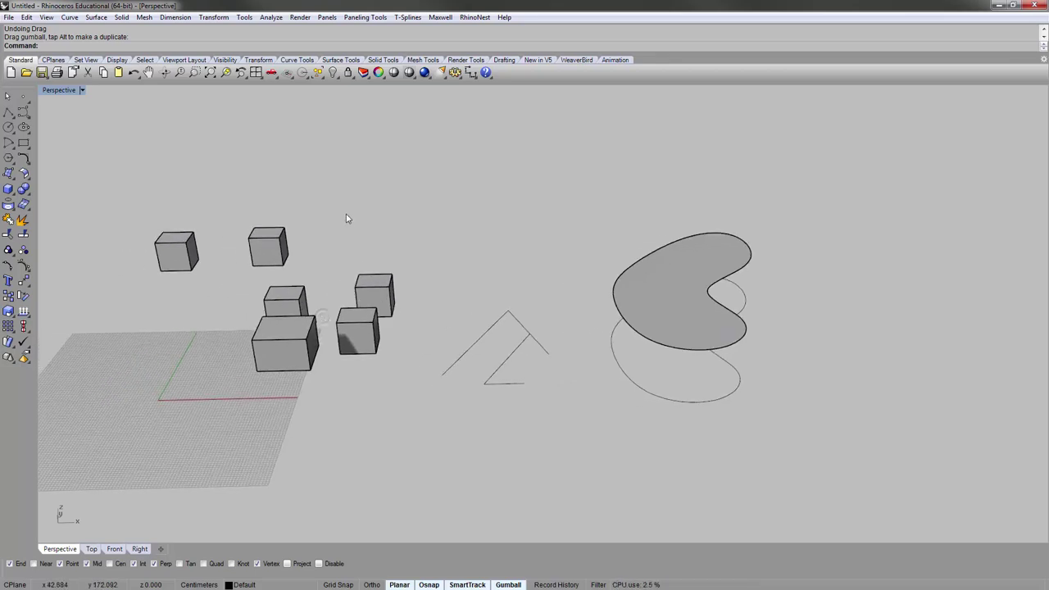
Step: Delete the duplicate alias int for intersect from the Rhino Options alias list and look through the remaining aliases
{"action": "left_click", "coordinate": [245, 18]}
{"action": "left_click", "coordinate": [310, 250]}
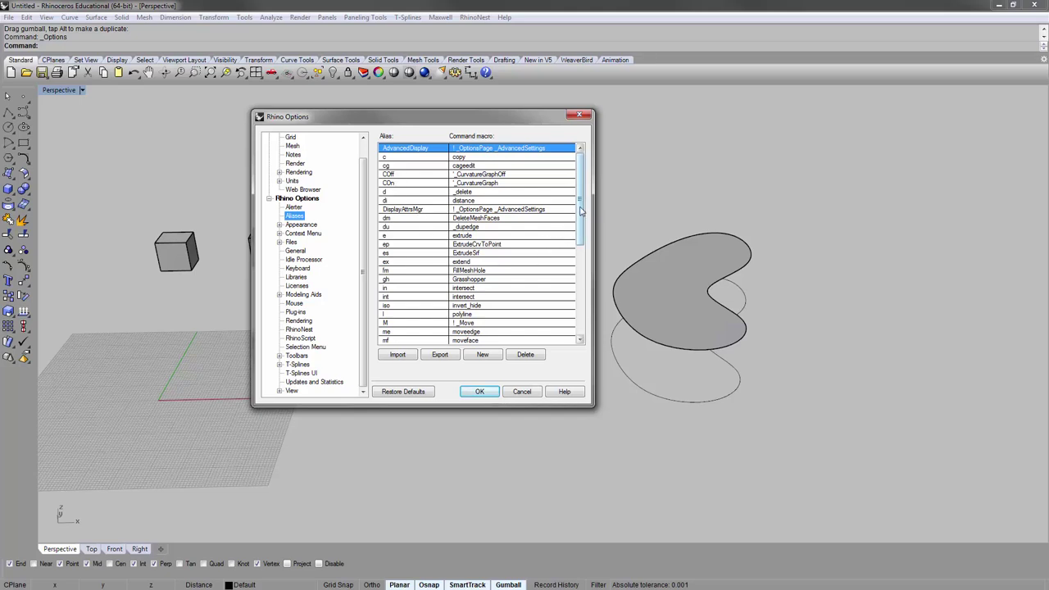
{"action": "left_click", "coordinate": [579, 204]}
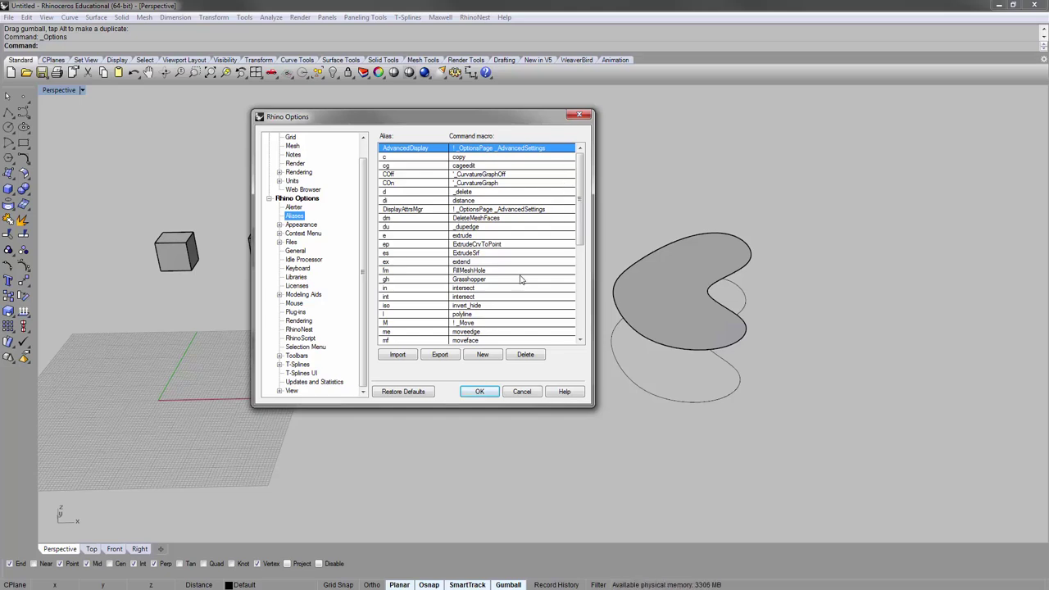
{"action": "double_click", "coordinate": [429, 296]}
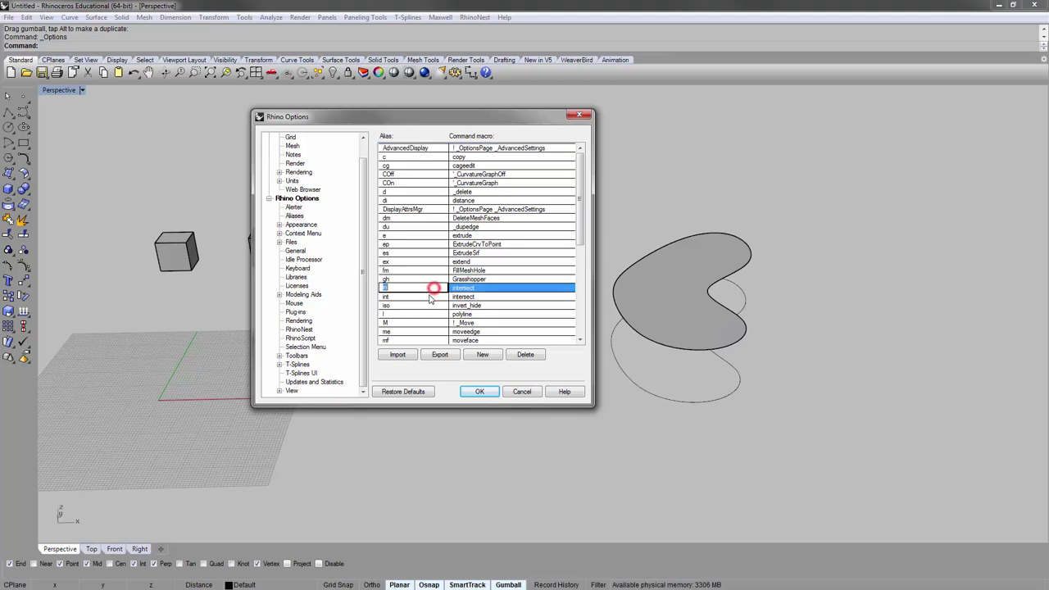
{"action": "left_click", "coordinate": [512, 354]}
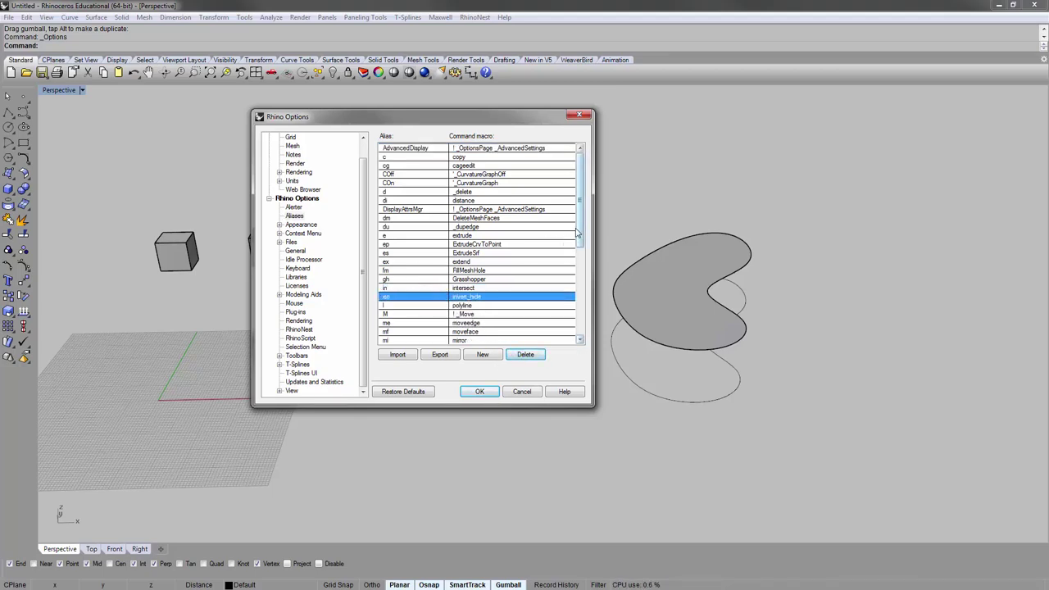
{"action": "left_click_drag", "start_coordinate": [580, 201], "coordinate": [600, 354]}
{"action": "left_click_drag", "start_coordinate": [580, 288], "coordinate": [582, 163]}
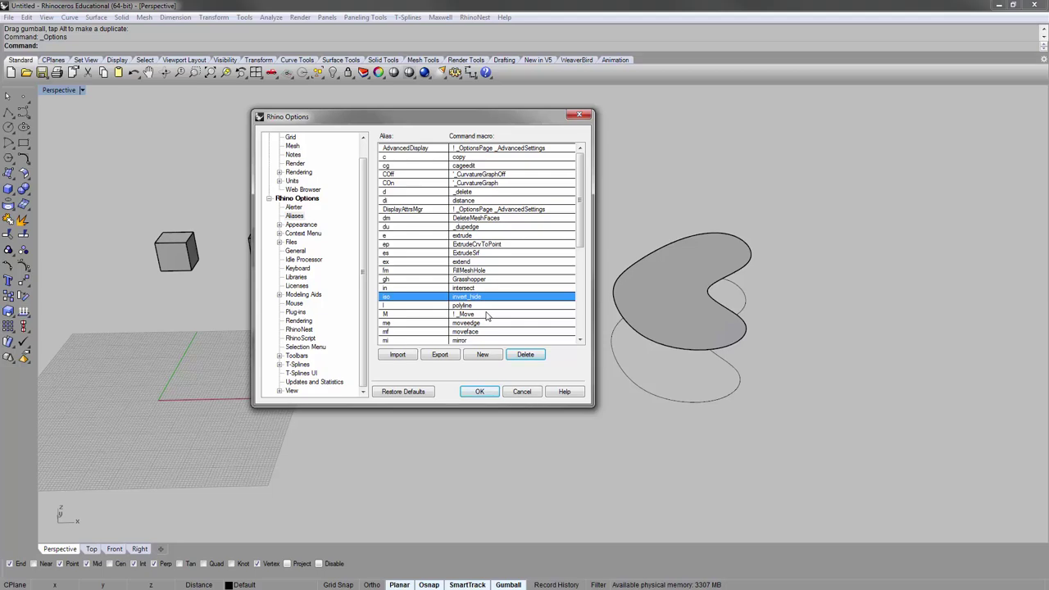
Step: Export the aliases to a desktop text file named with the owner's first name followed by RhinoAlisases, and accept the options
{"action": "left_click", "coordinate": [438, 355]}
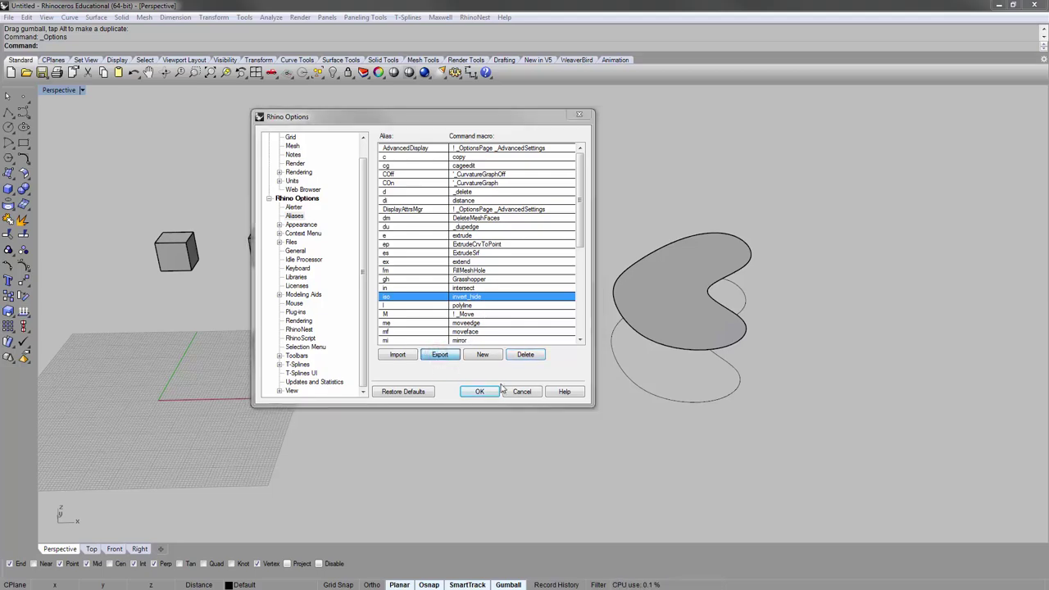
{"action": "left_click_drag", "start_coordinate": [504, 163], "coordinate": [389, 83]}
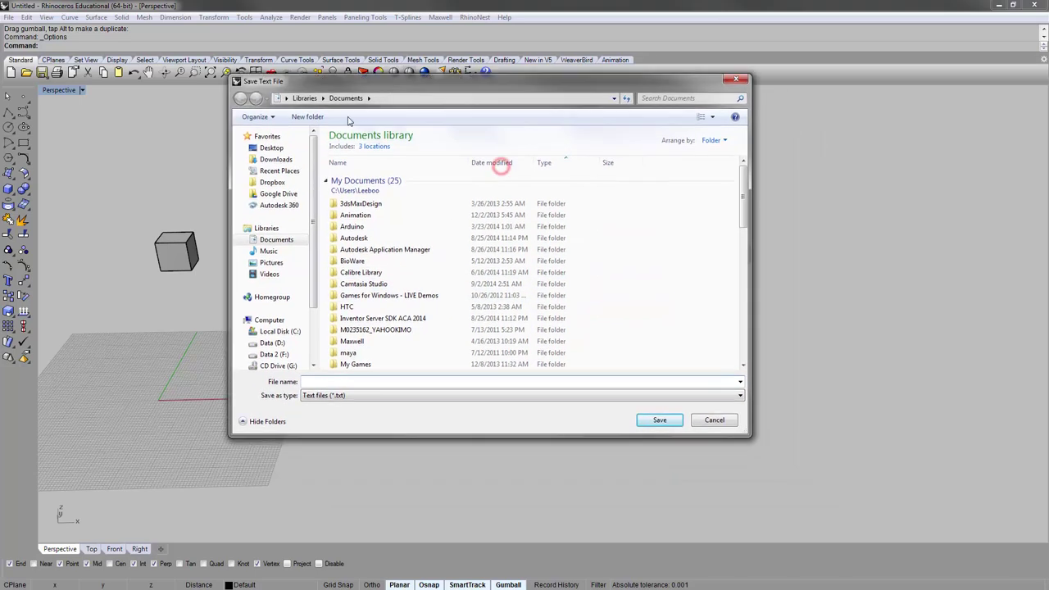
{"action": "left_click", "coordinate": [272, 148]}
{"action": "left_click", "coordinate": [363, 382]}
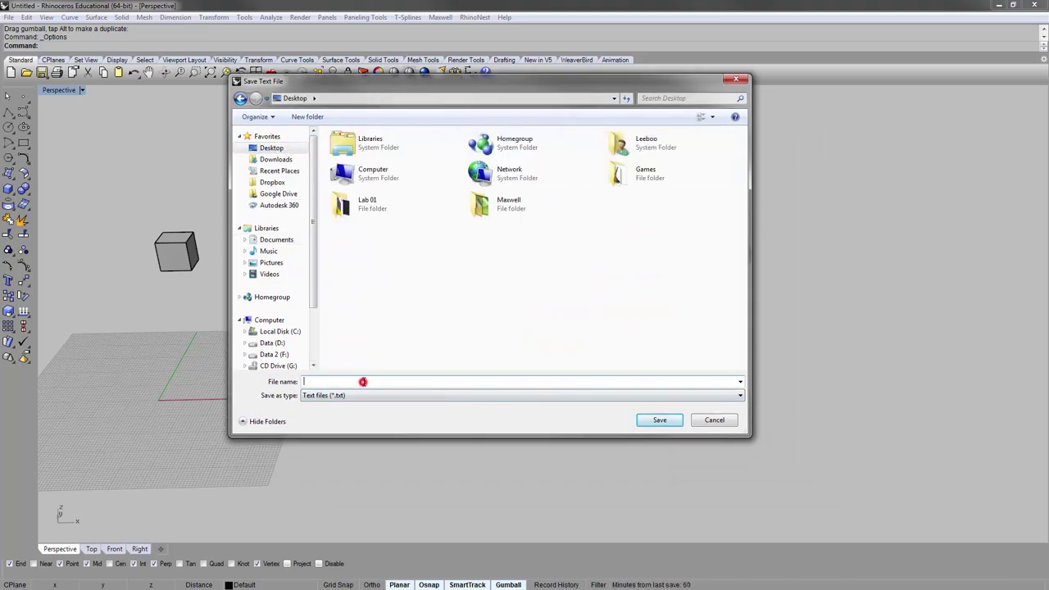
{"action": "type", "text": "LeeRhin"}
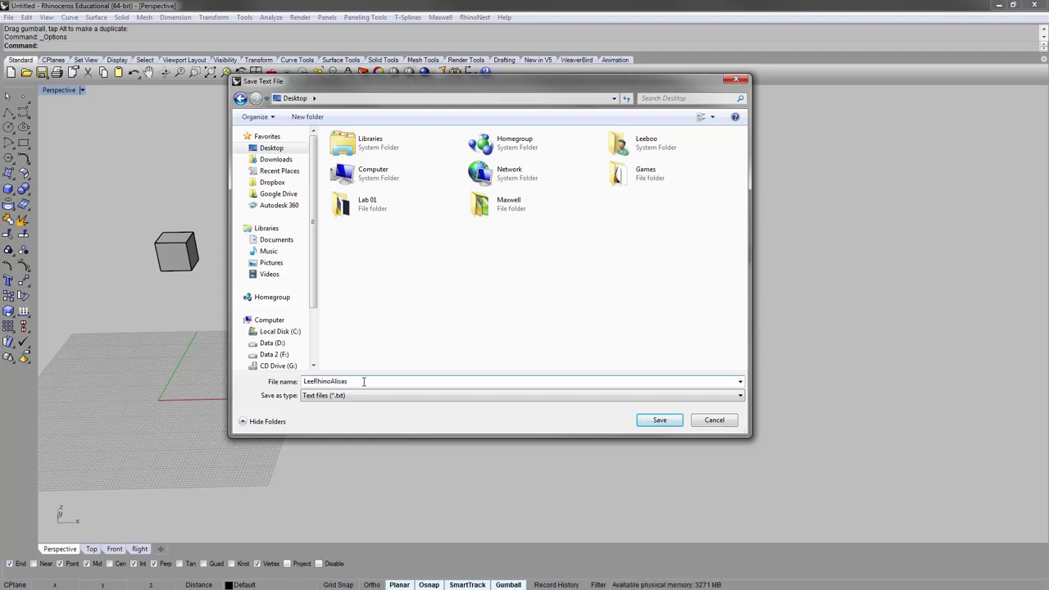
{"action": "type", "text": "oAliases"}
{"action": "left_click", "coordinate": [657, 422]}
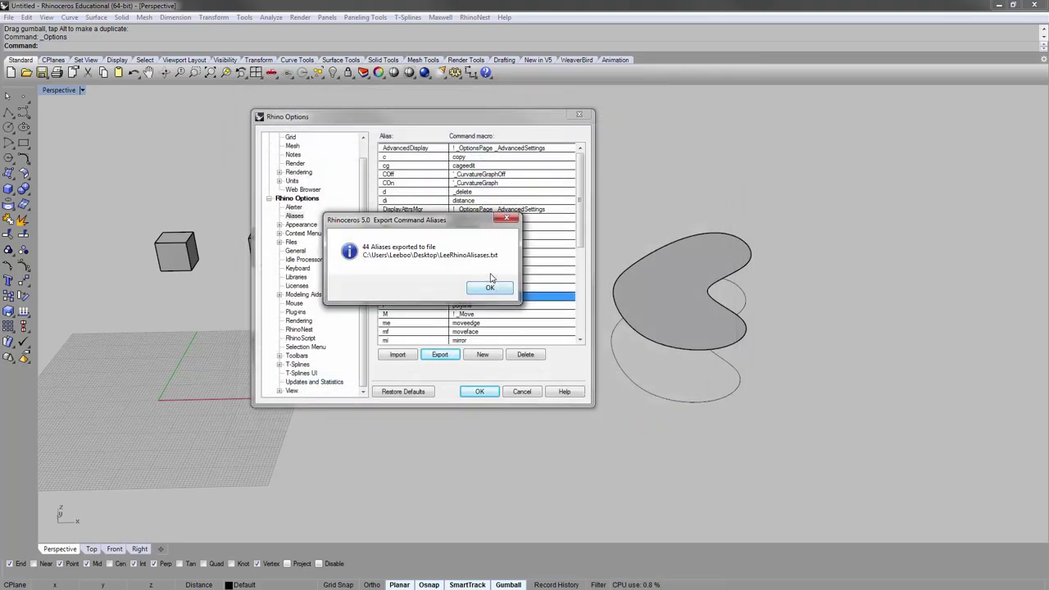
{"action": "left_click", "coordinate": [490, 287]}
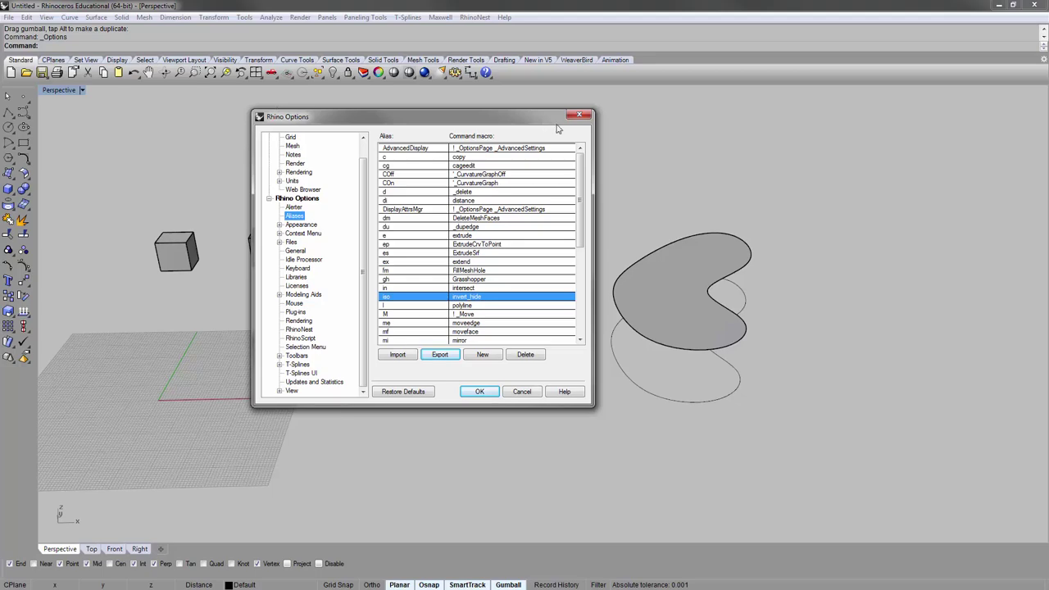
{"action": "left_click", "coordinate": [484, 392]}
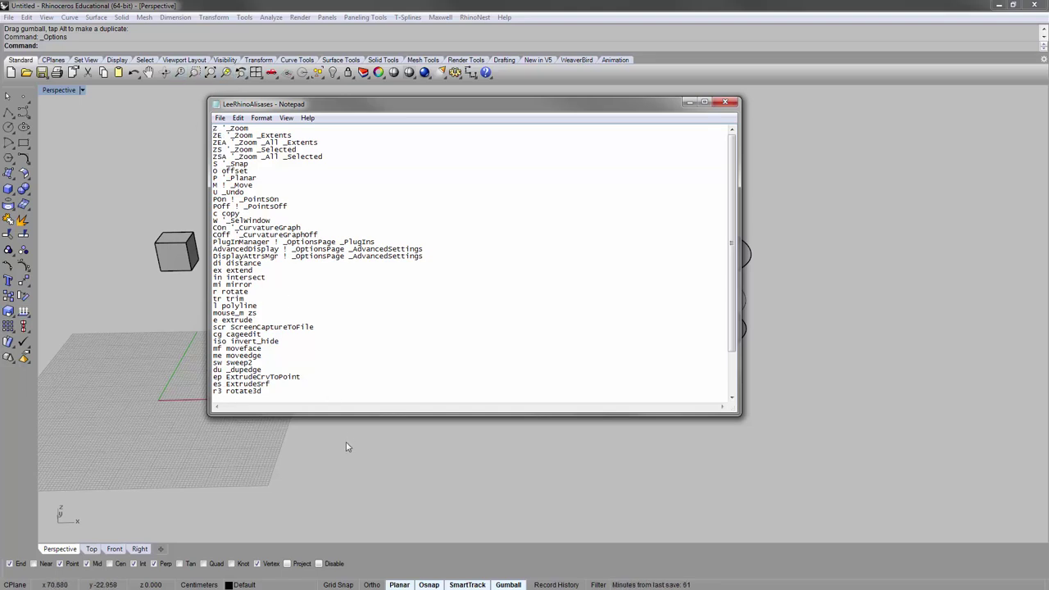
Step: Resize the Notepad window to show the whole exported alias list, review its aliases and commands, and close the file
{"action": "left_click_drag", "start_coordinate": [352, 415], "coordinate": [351, 463]}
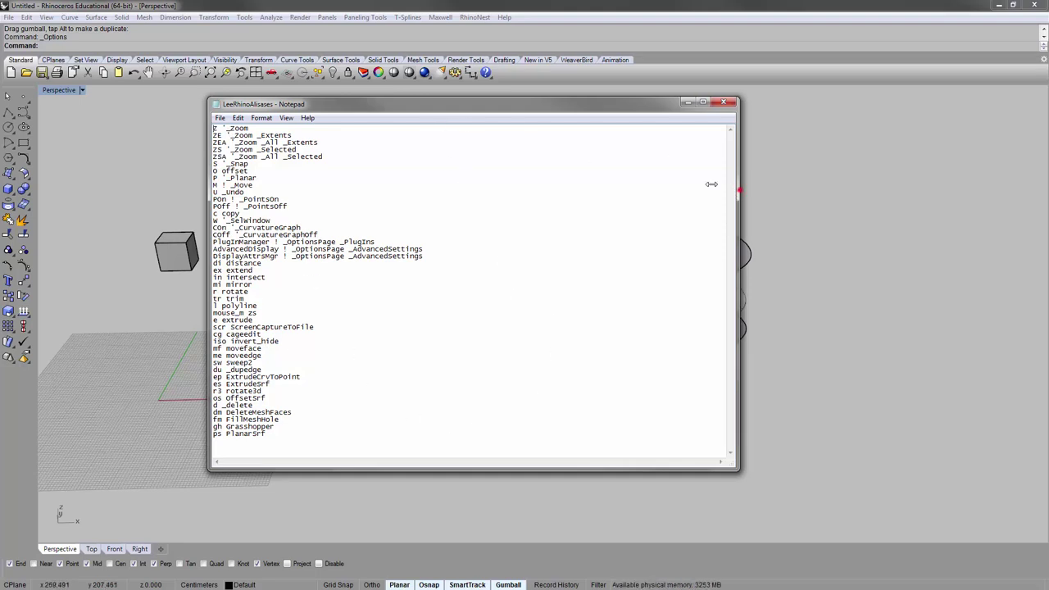
{"action": "left_click_drag", "start_coordinate": [740, 188], "coordinate": [500, 190]}
{"action": "left_click", "coordinate": [382, 191]}
{"action": "left_click", "coordinate": [335, 429]}
{"action": "key", "text": "ctrl+a"}
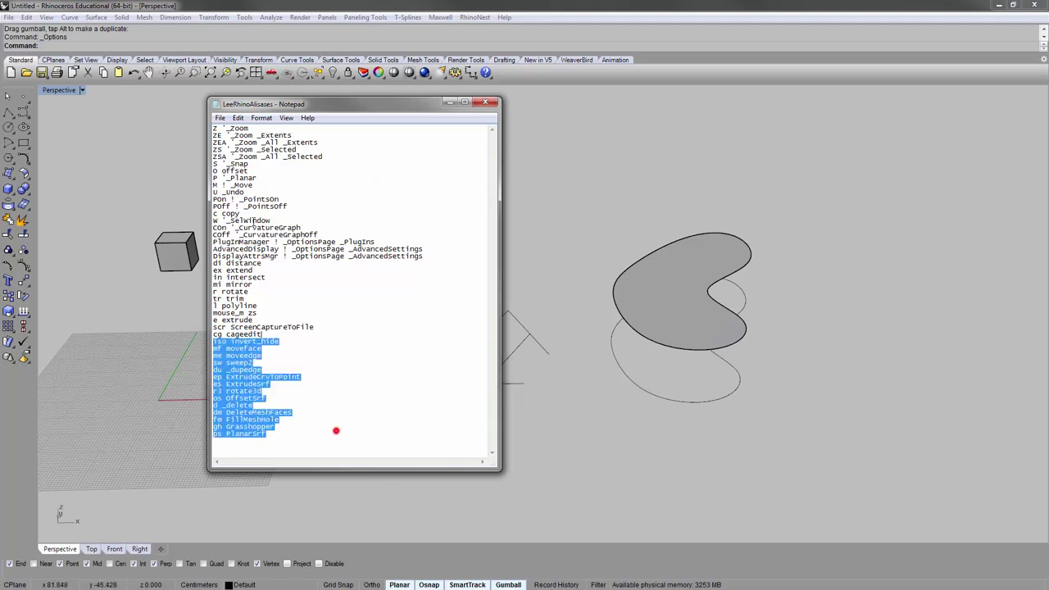
{"action": "left_click", "coordinate": [341, 248]}
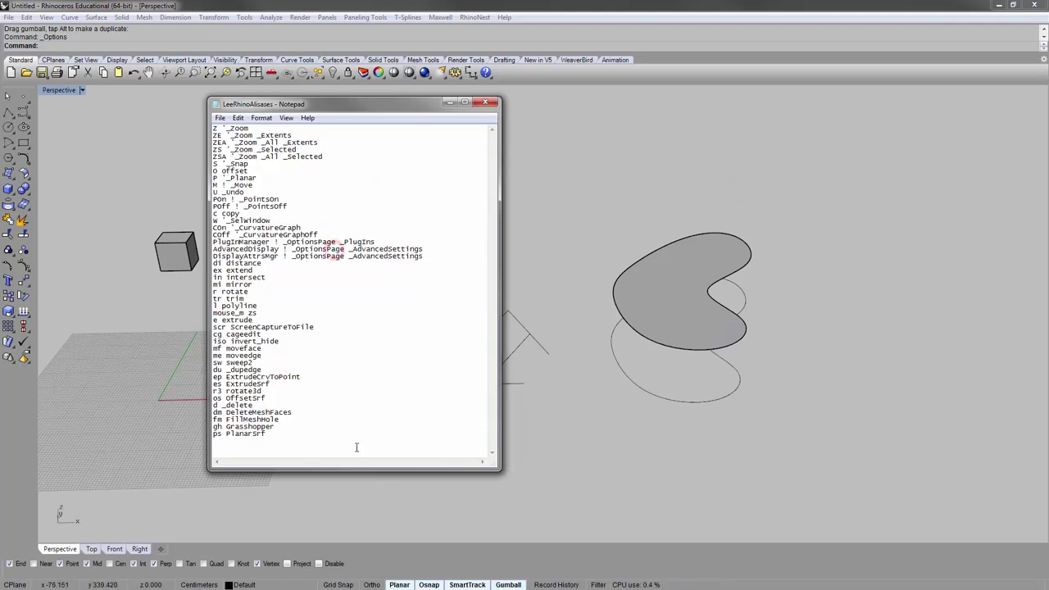
{"action": "left_click_drag", "start_coordinate": [333, 434], "coordinate": [173, 121]}
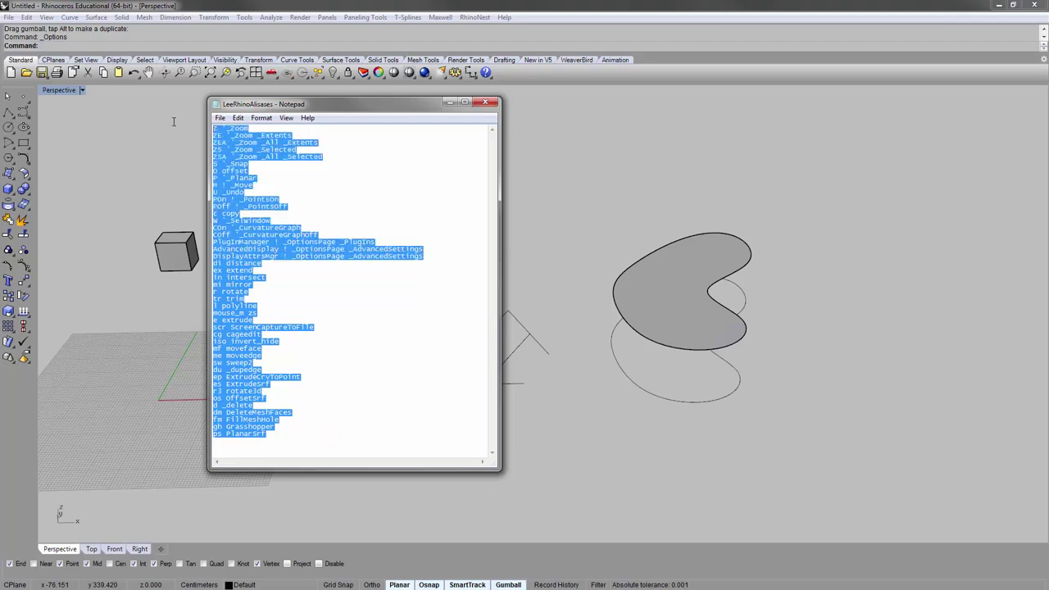
{"action": "left_click", "coordinate": [357, 208]}
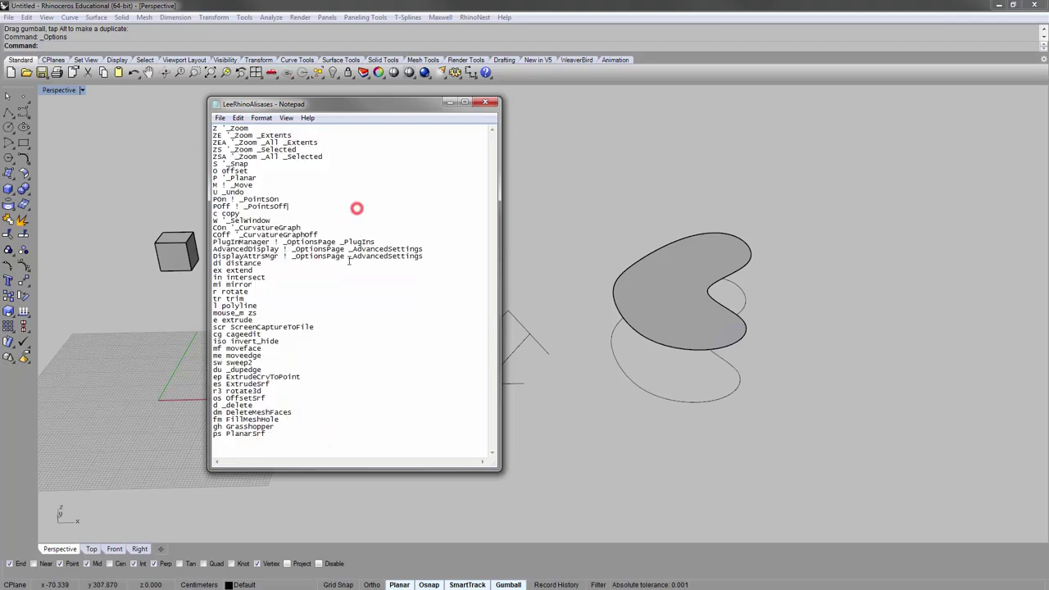
{"action": "left_click", "coordinate": [484, 102]}
{"action": "left_click", "coordinate": [343, 140]}
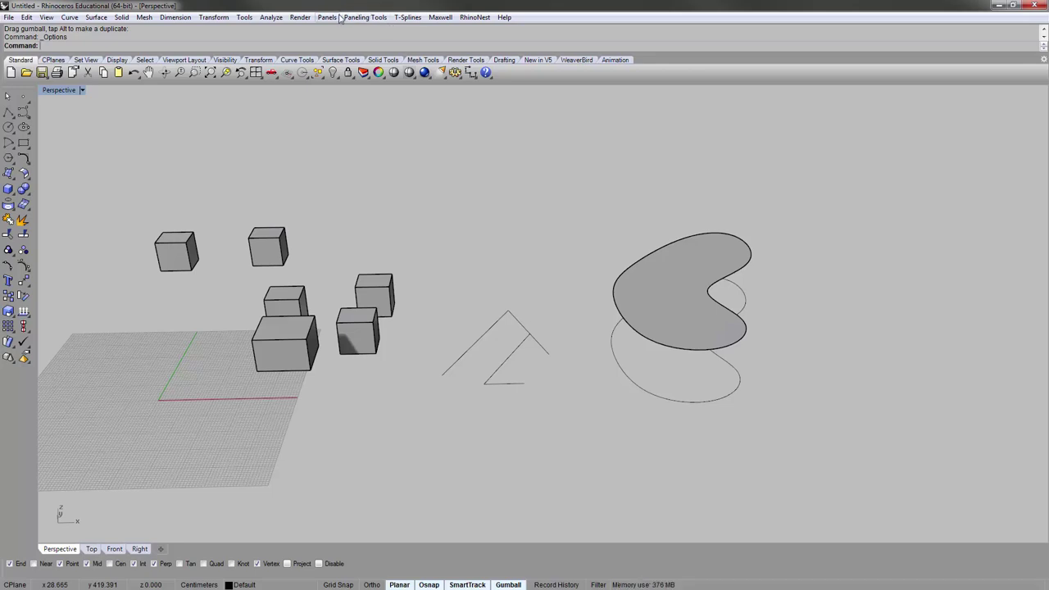
Step: Import the aliases from the exported text file on the desktop through Rhino Options and look through the alias list
{"action": "left_click", "coordinate": [242, 17]}
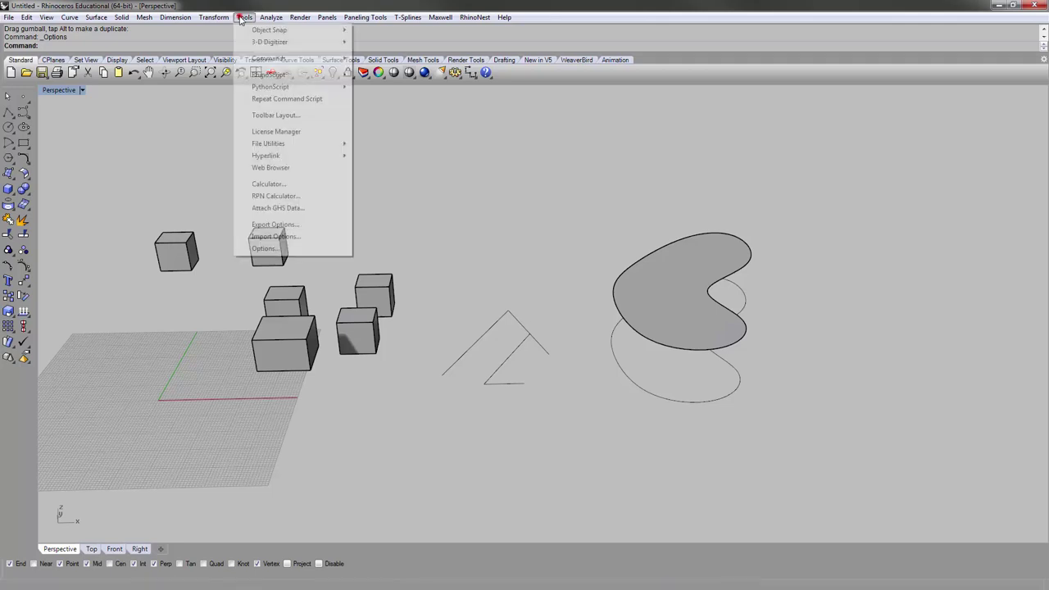
{"action": "left_click", "coordinate": [264, 248]}
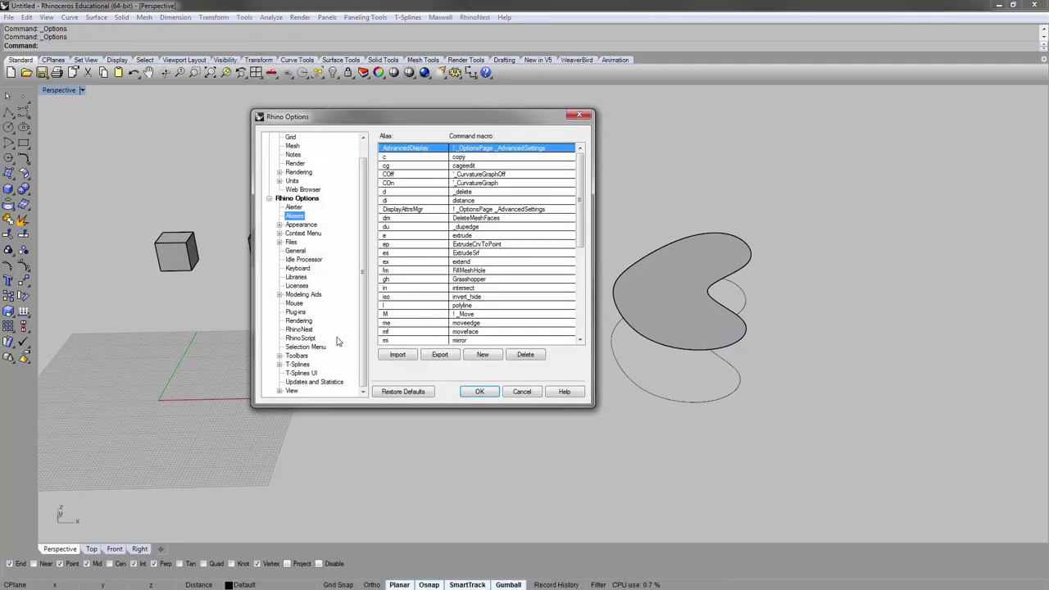
{"action": "left_click", "coordinate": [402, 355]}
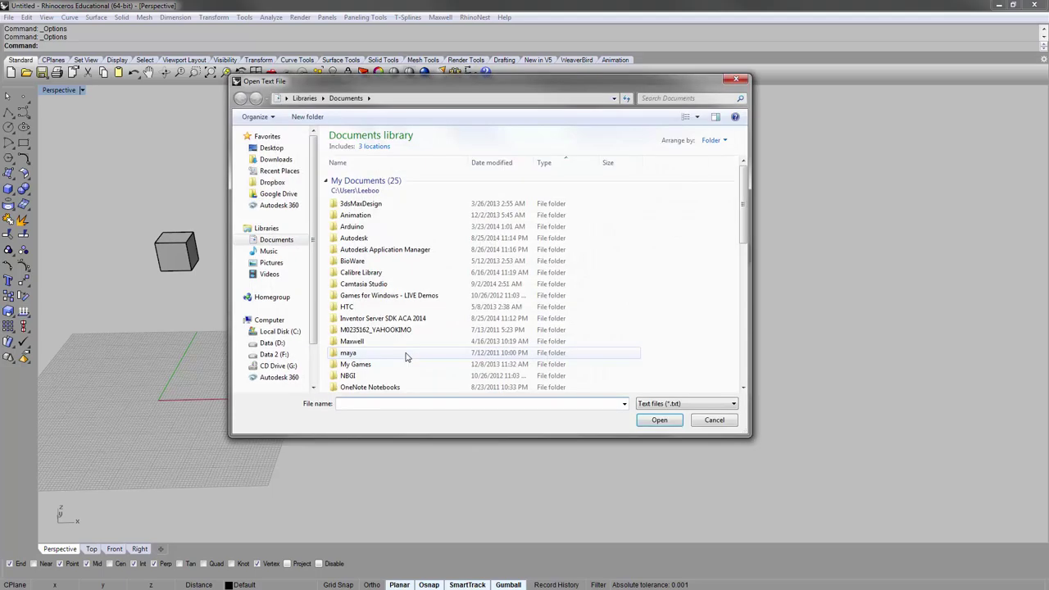
{"action": "left_click", "coordinate": [268, 148]}
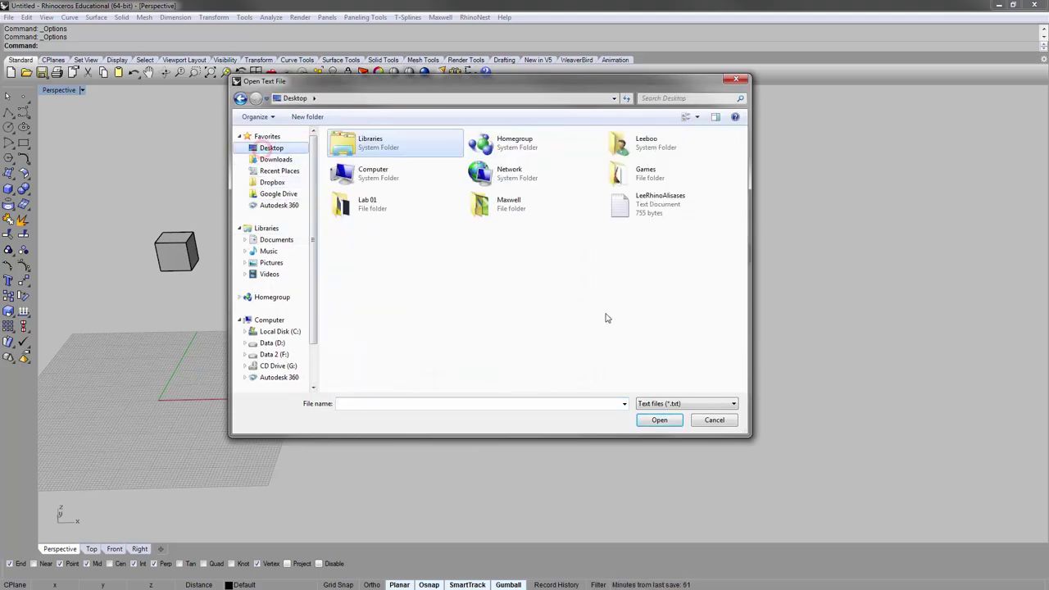
{"action": "left_click", "coordinate": [637, 212]}
{"action": "double_click", "coordinate": [636, 211]}
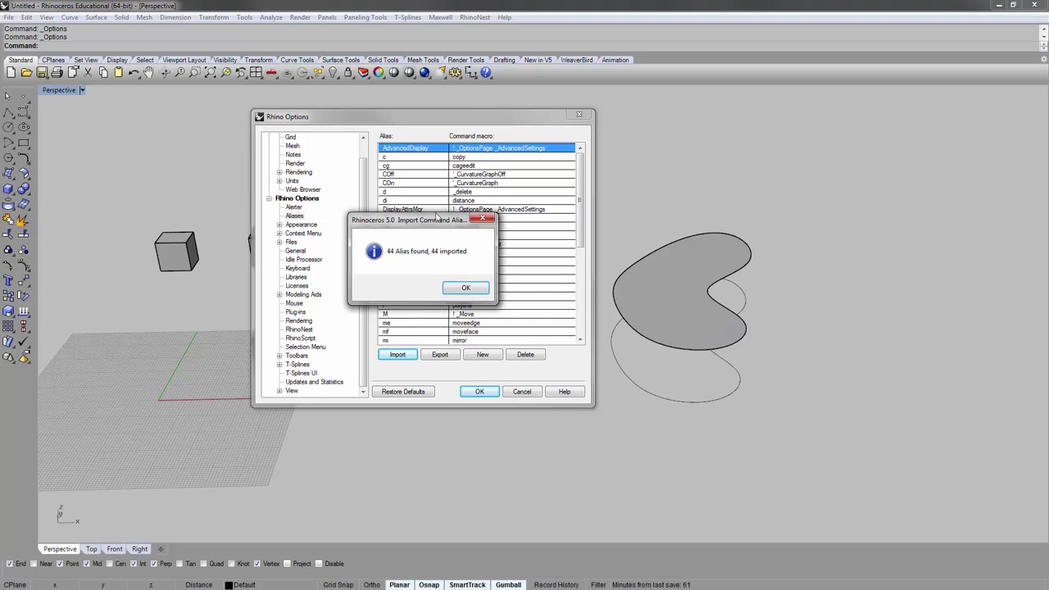
{"action": "left_click", "coordinate": [461, 287]}
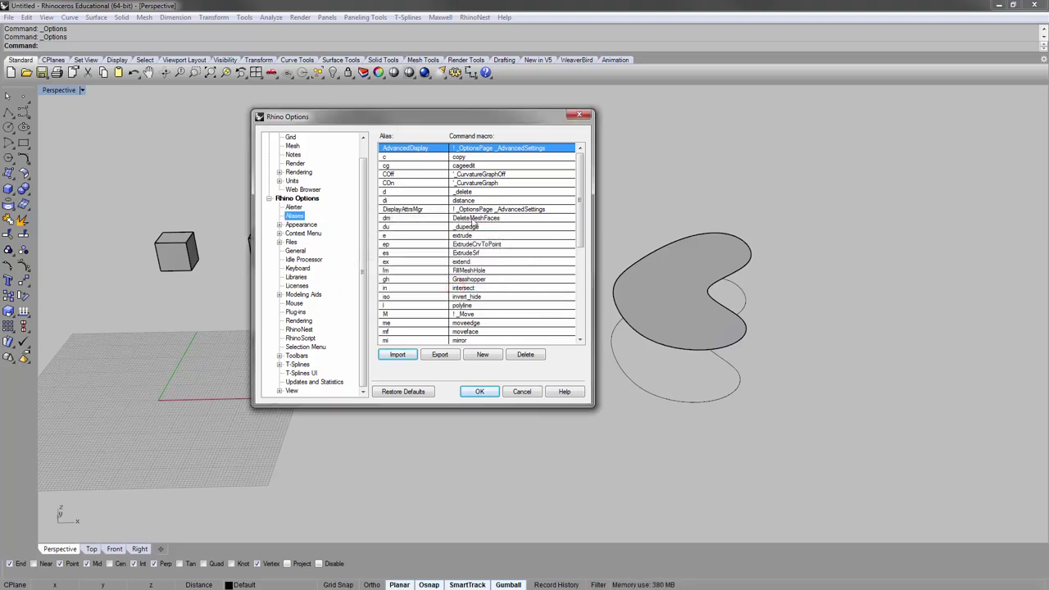
{"action": "left_click_drag", "start_coordinate": [580, 205], "coordinate": [579, 160]}
{"action": "scroll", "coordinate": [533, 246], "scroll_direction": "down", "scroll_amount": 3}
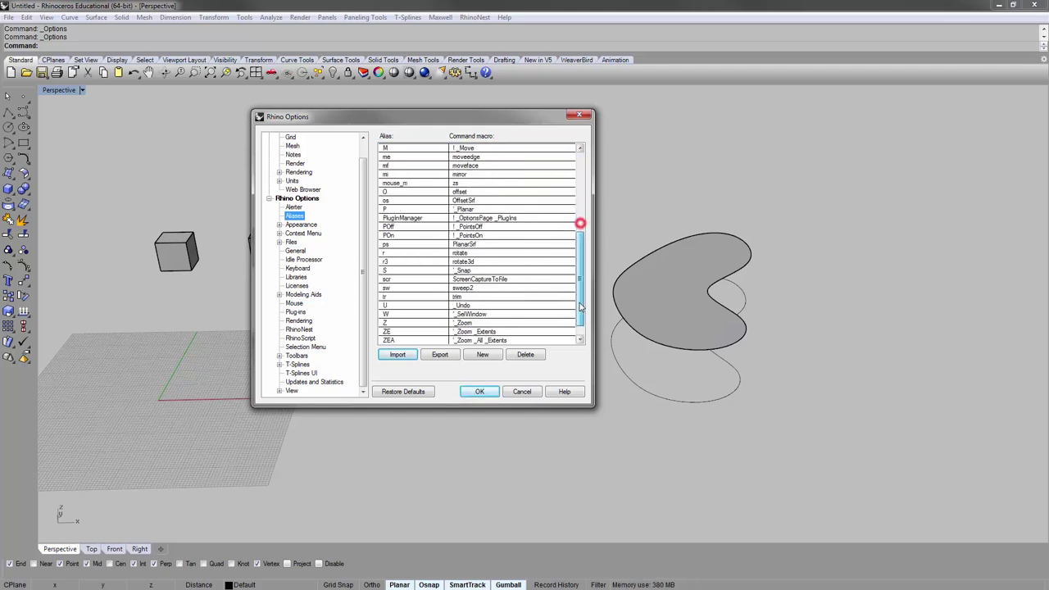
{"action": "scroll", "coordinate": [509, 242], "scroll_direction": "up", "scroll_amount": 3}
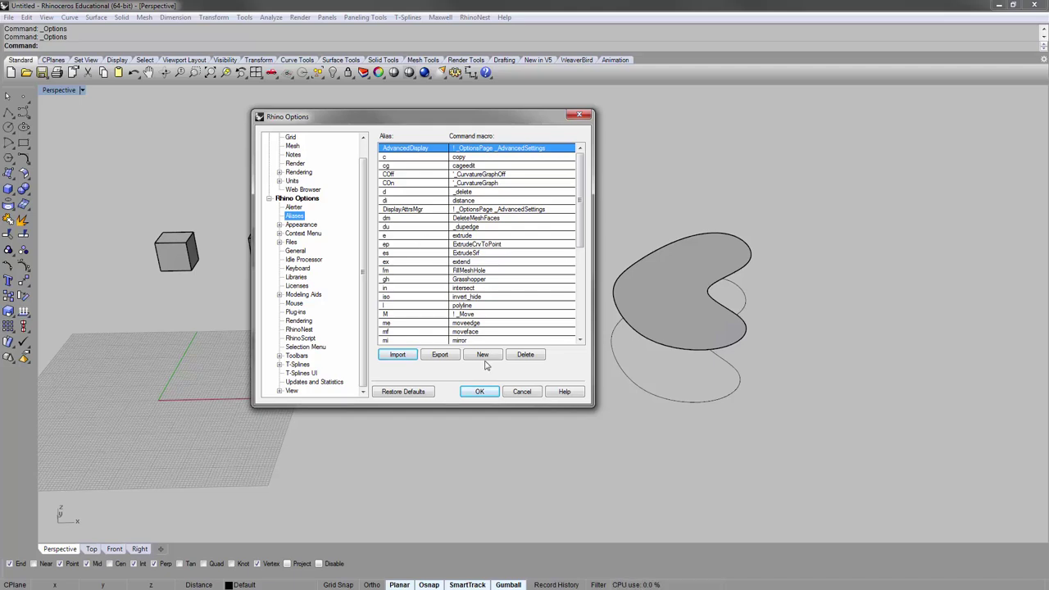
Step: Review the Mouse, Modeling Aids, Nudge, SmartTrack and Cursor ToolTips settings in Rhino Options and accept the options
{"action": "left_click", "coordinate": [295, 304]}
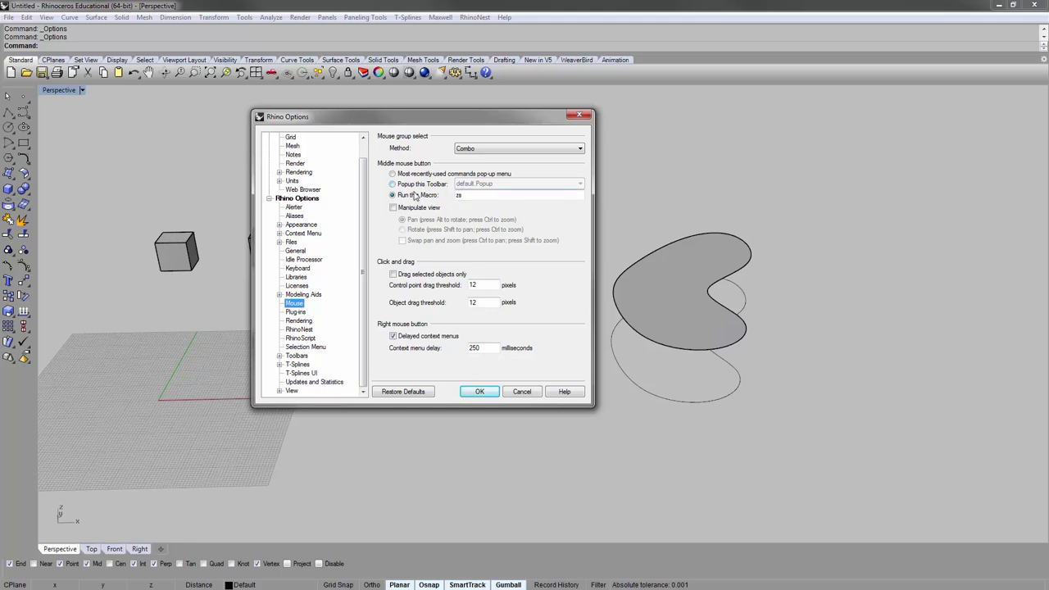
{"action": "left_click", "coordinate": [303, 294]}
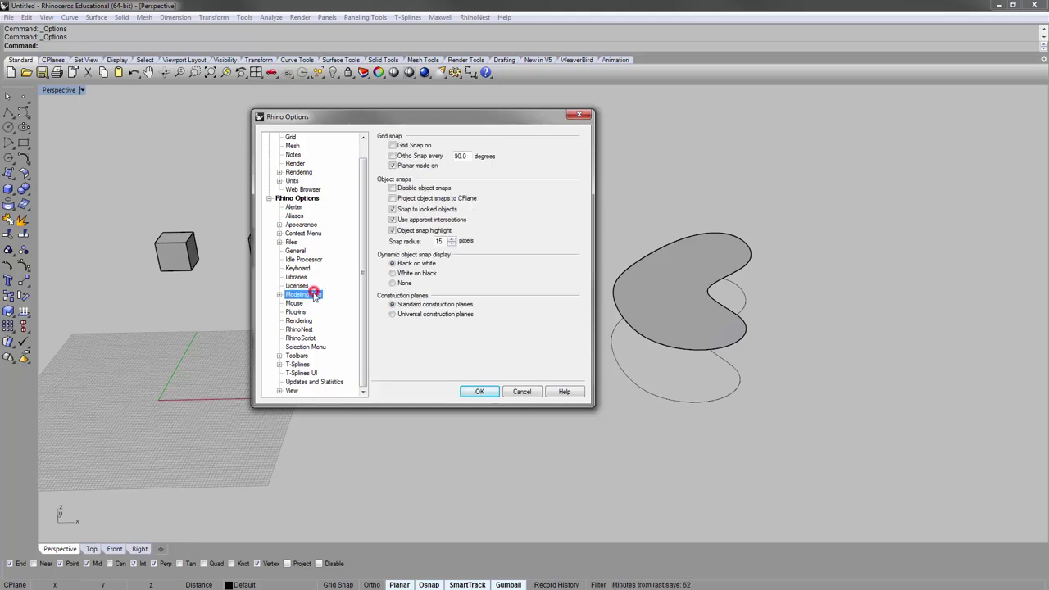
{"action": "left_click", "coordinate": [279, 294]}
{"action": "left_click", "coordinate": [304, 303]}
{"action": "left_click", "coordinate": [309, 313]}
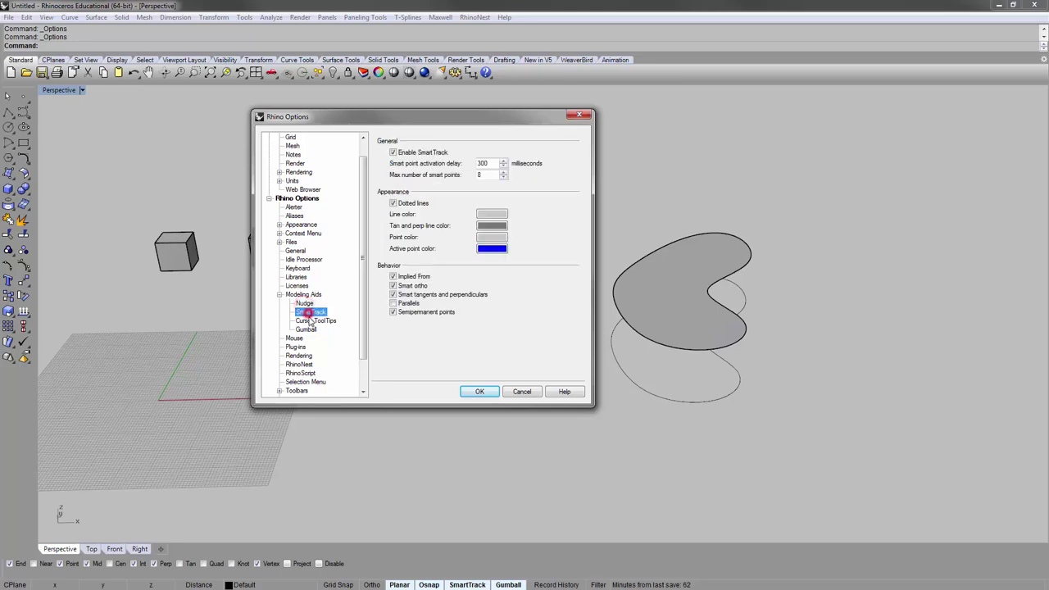
{"action": "left_click", "coordinate": [316, 321]}
{"action": "left_click", "coordinate": [320, 312]}
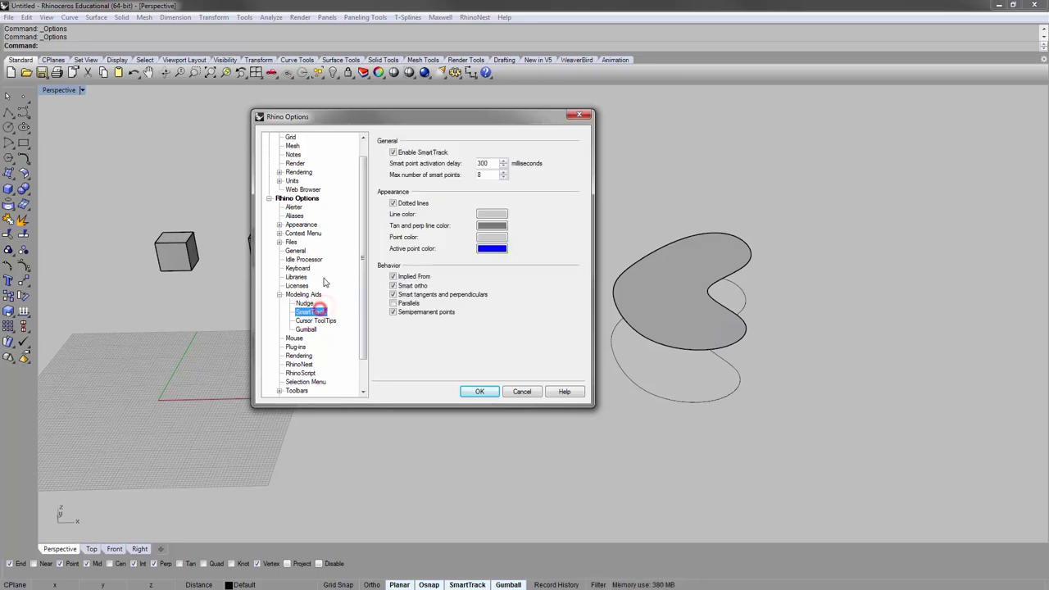
{"action": "left_click", "coordinate": [480, 391]}
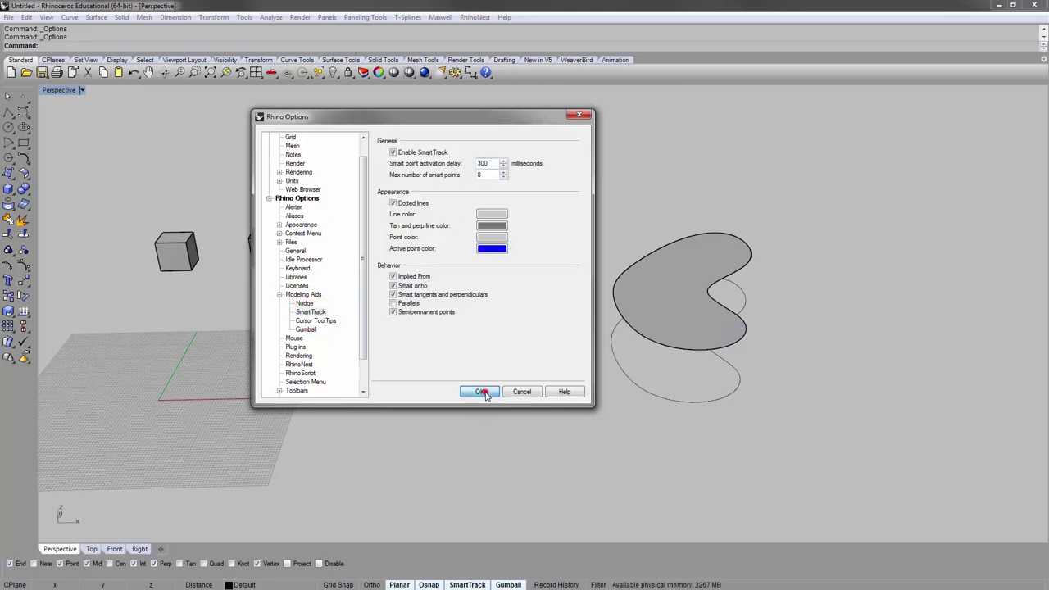
{"action": "left_click", "coordinate": [313, 197]}
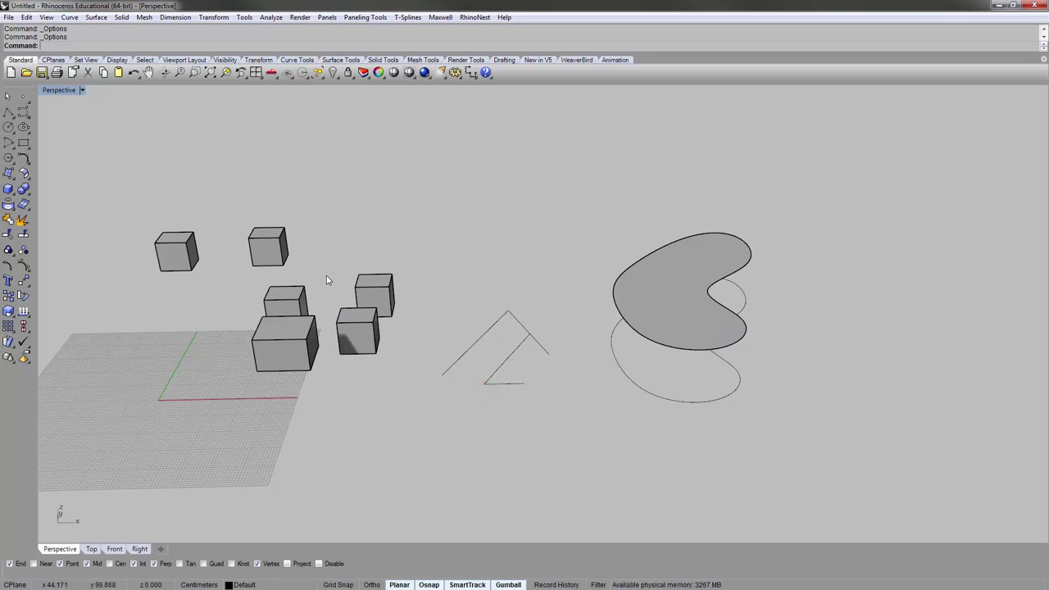